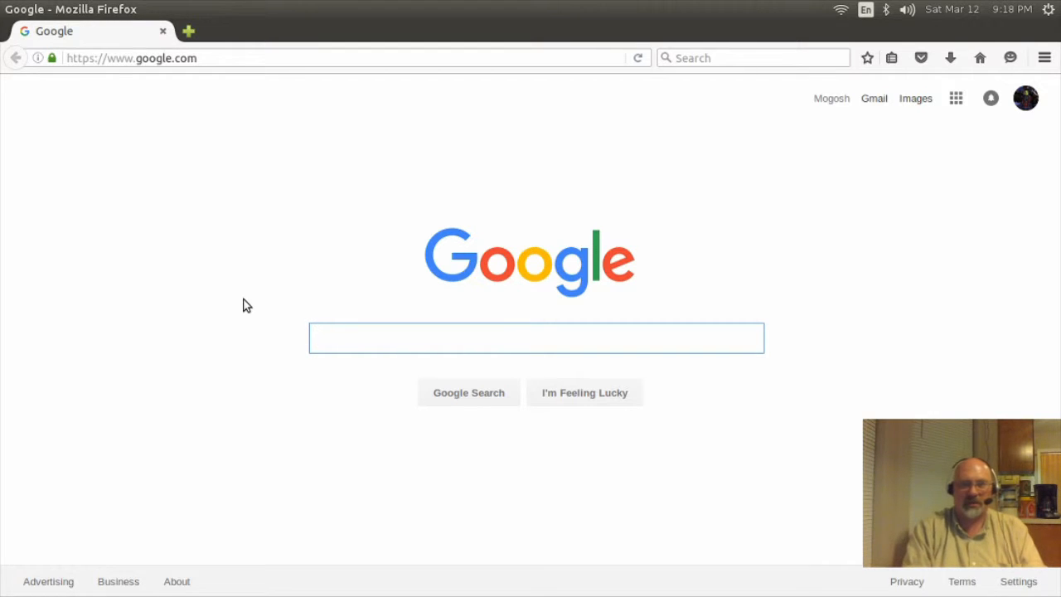
Step: Search Google for distrowatch, open DistroWatch.com and scroll to the Page Hit Ranking led by Mint
type("distro")
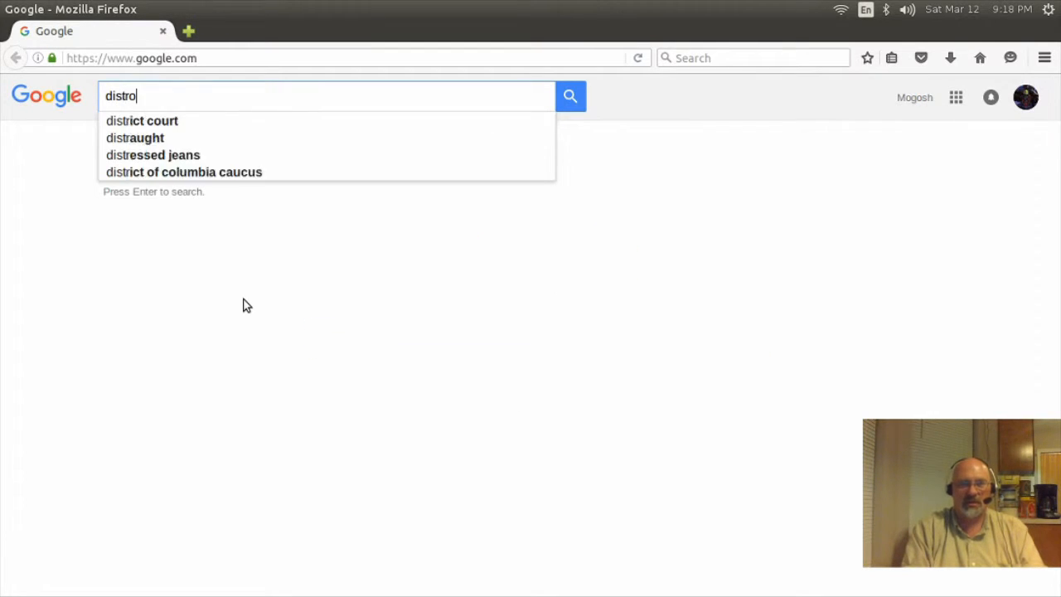
type("watch")
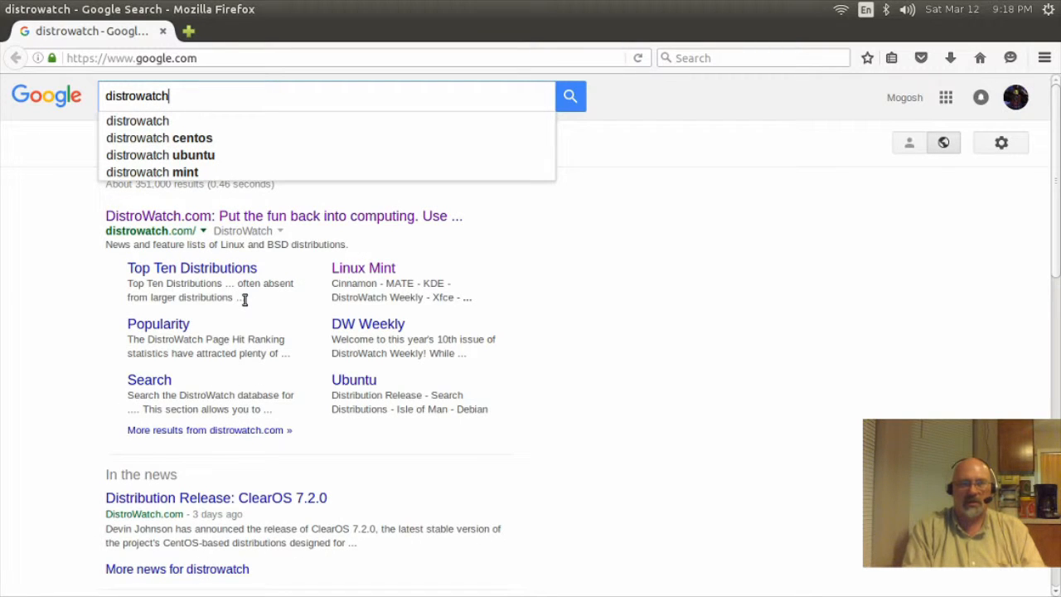
left_click(174, 224)
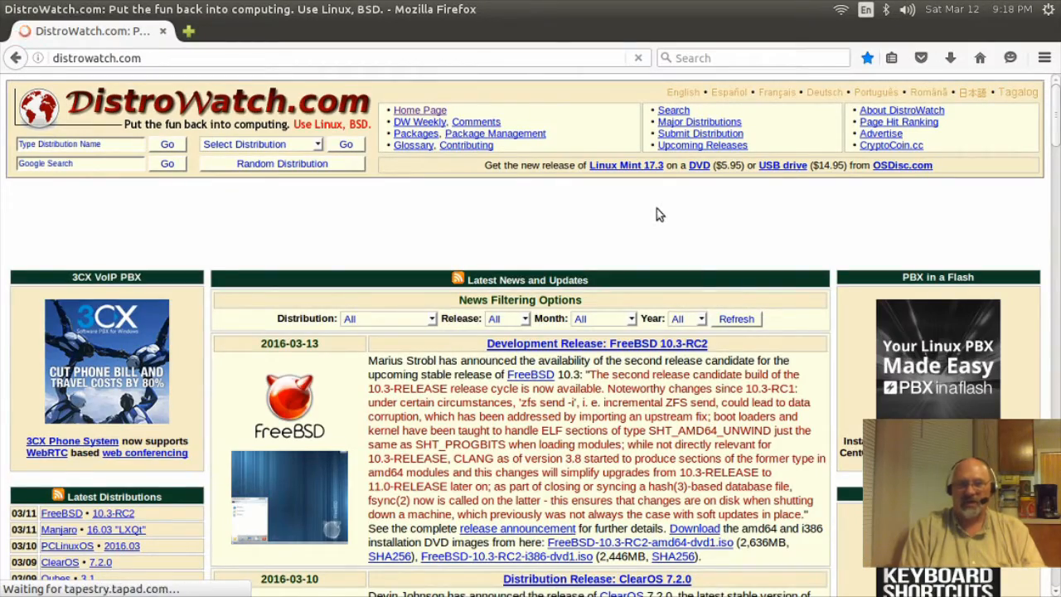
scroll(655, 211, "down", 4)
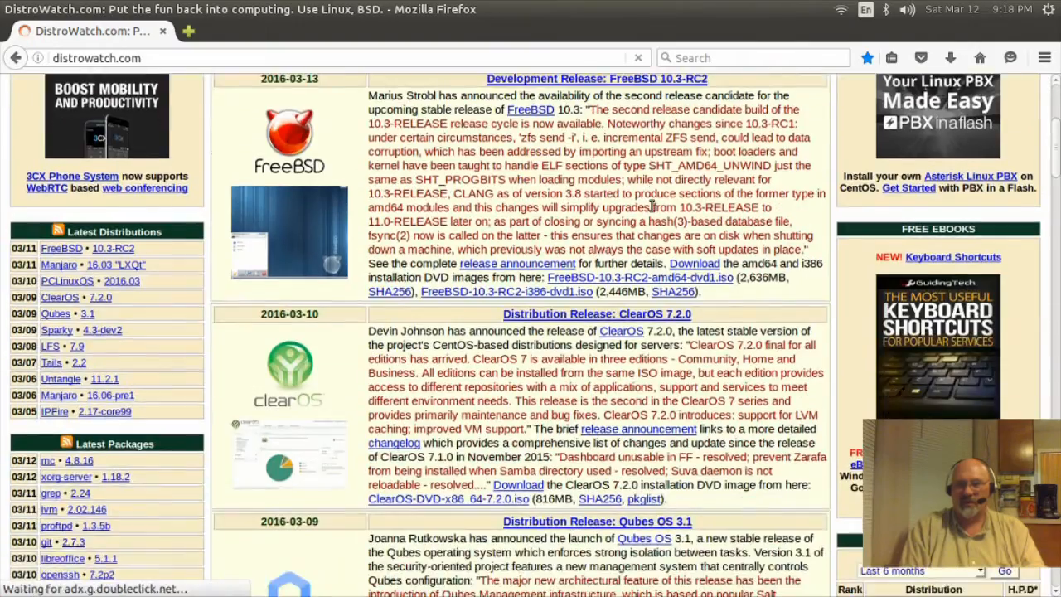
scroll(653, 206, "down", 5)
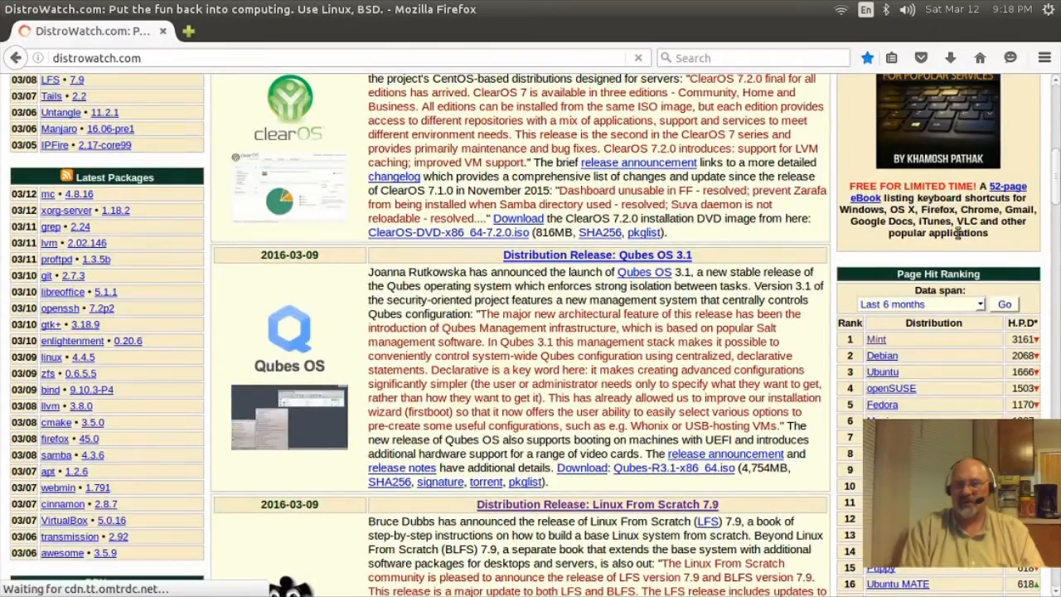
scroll(958, 235, "down", 3)
scroll(957, 242, "down", 2)
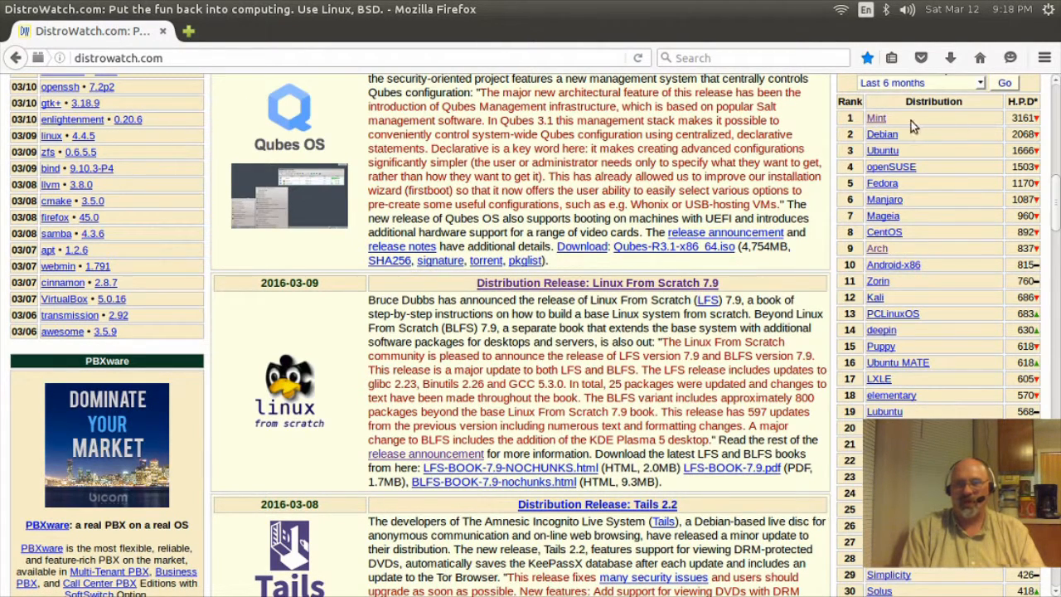
Step: Open Mint's DistroWatch entry and follow its Home Page link to linuxmint.com
left_click(877, 120)
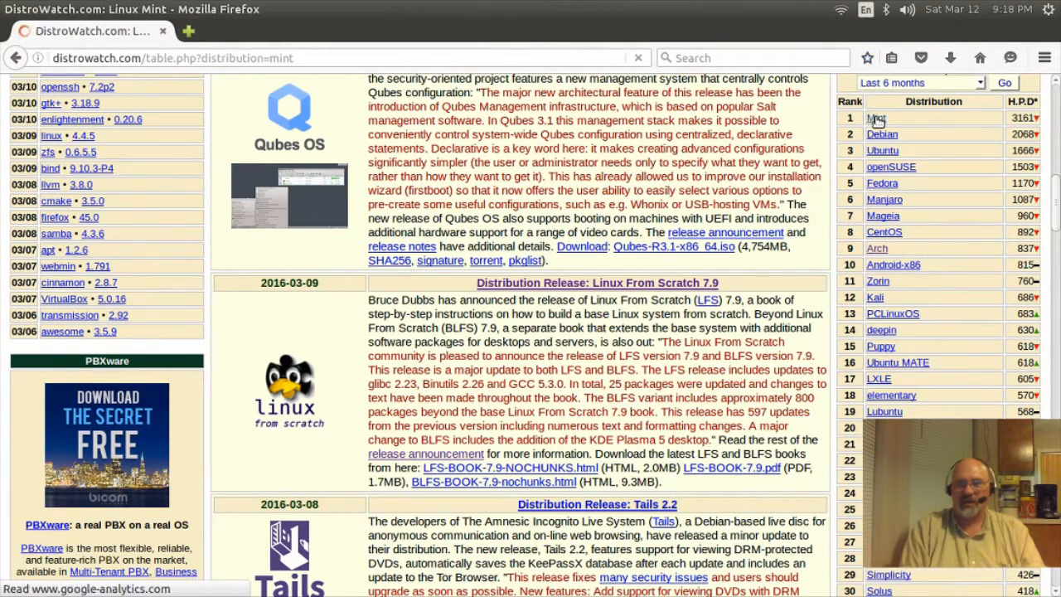
scroll(370, 342, "down", 5)
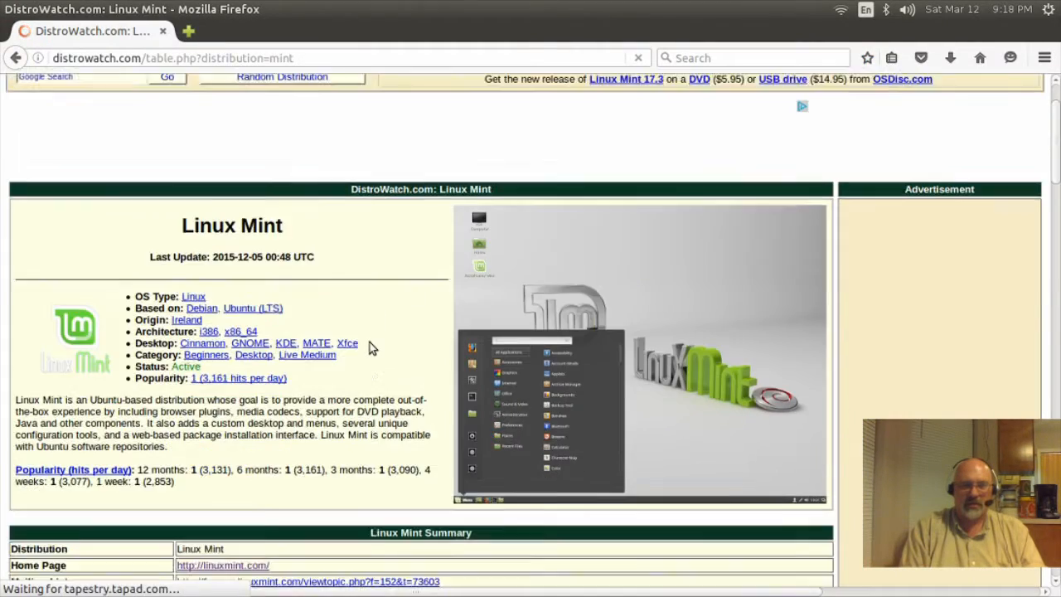
scroll(369, 343, "down", 3)
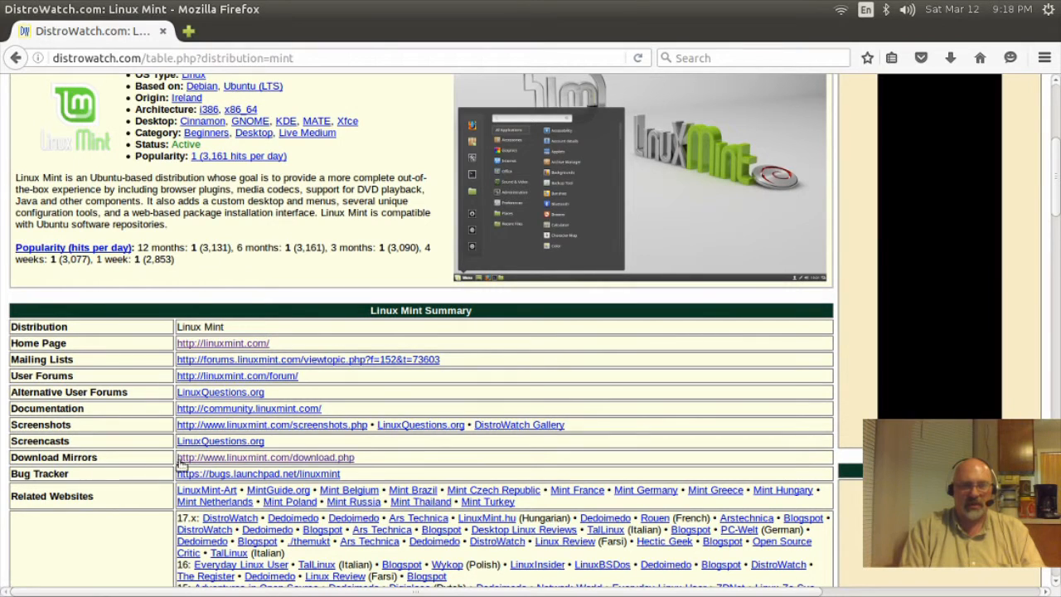
left_click(209, 345)
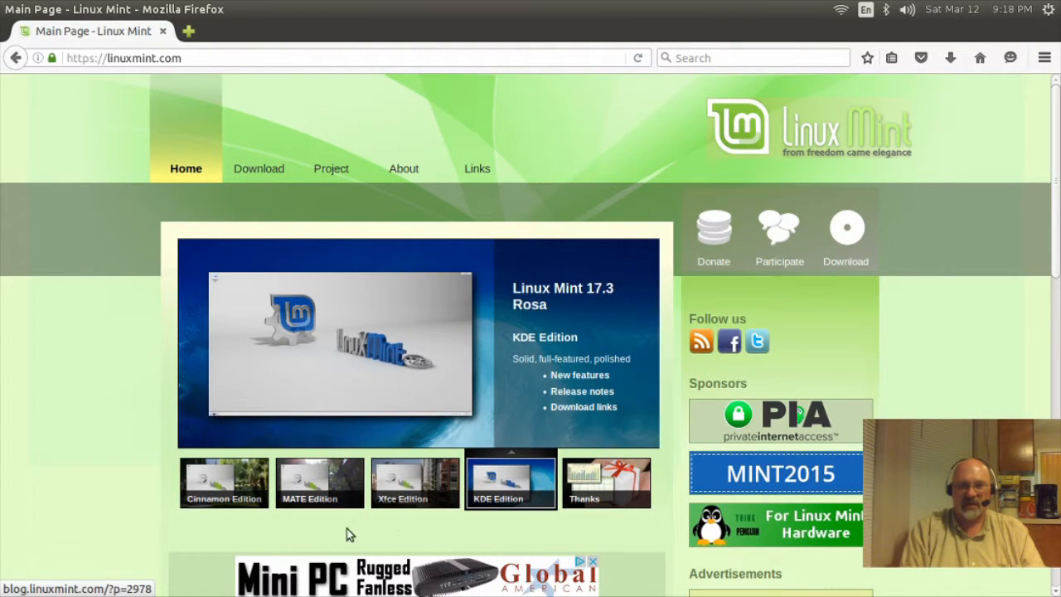
Step: Open the Linux Mint 17.3 'Rosa' MATE Edition release post and scroll through it
left_click(314, 491)
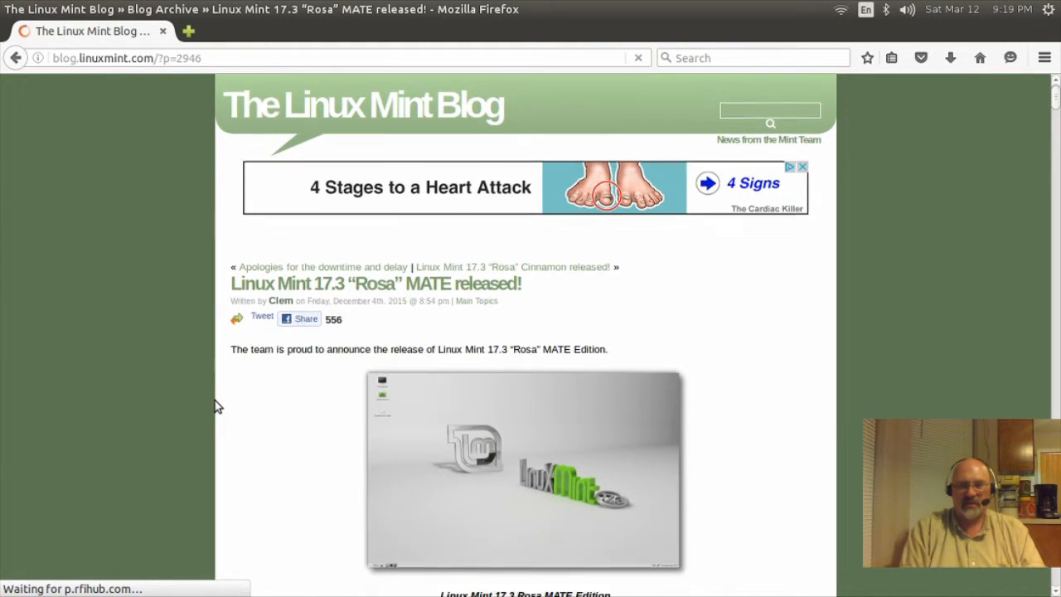
scroll(214, 406, "down", 8)
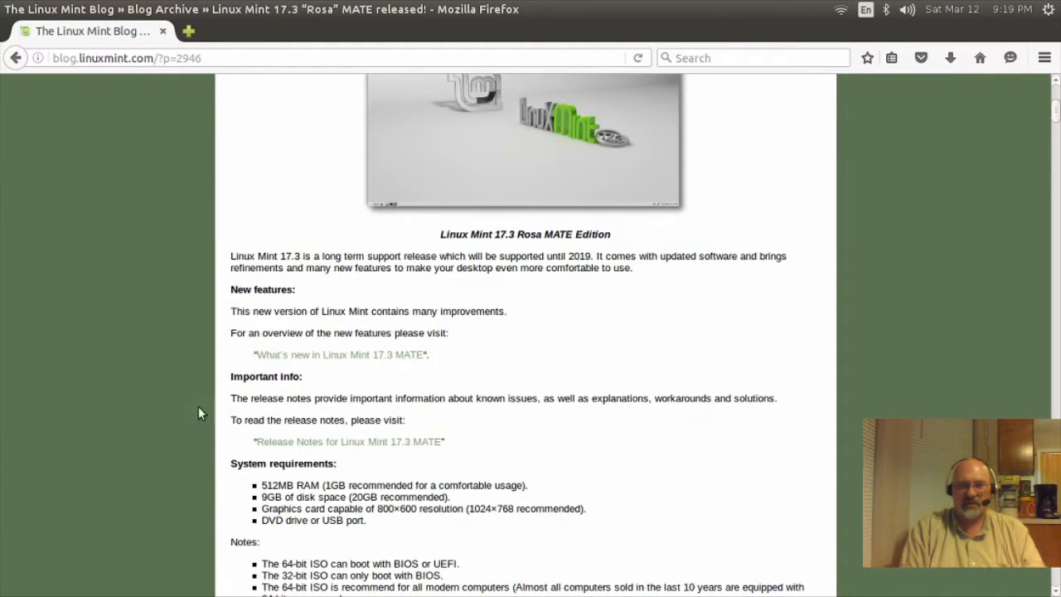
scroll(191, 455, "down", 3)
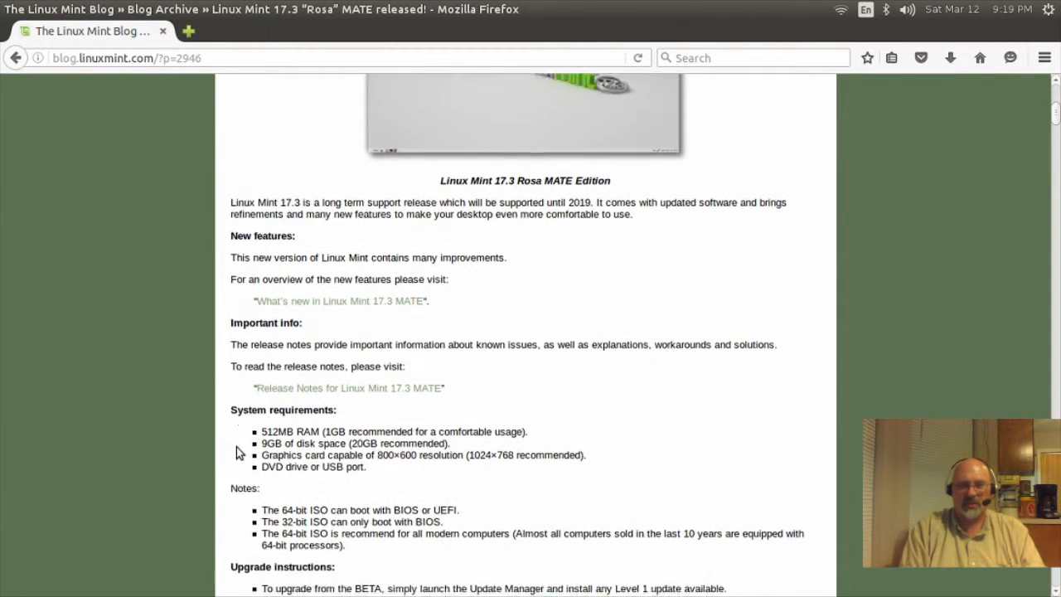
scroll(160, 437, "down", 6)
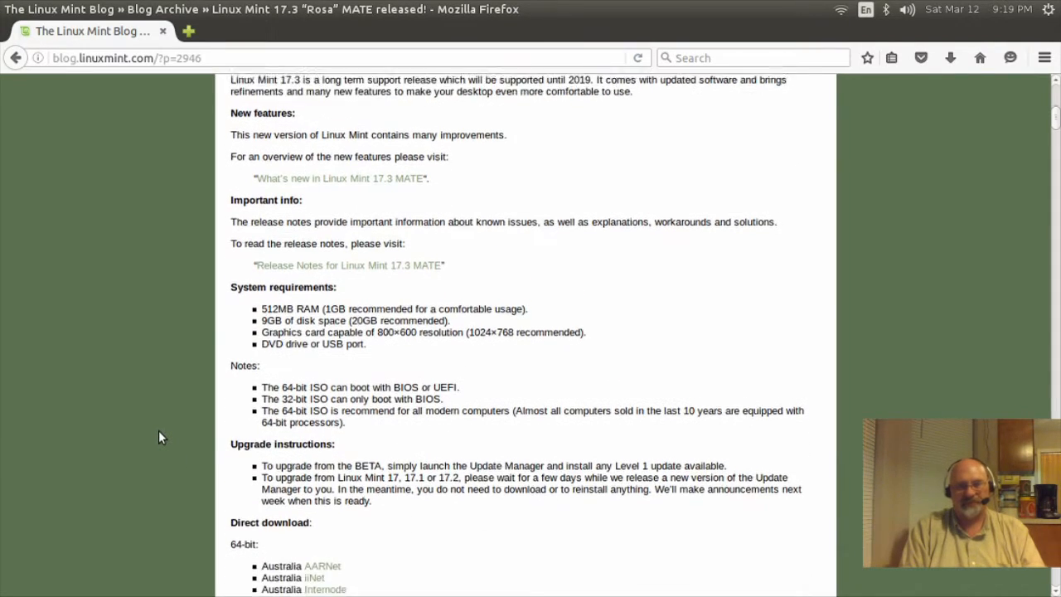
scroll(160, 437, "down", 13)
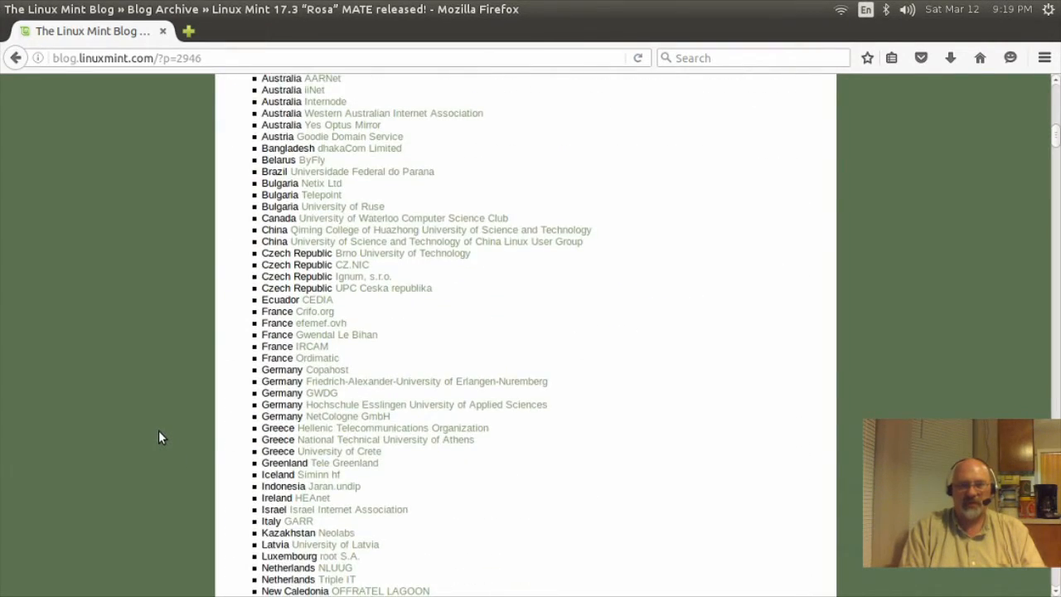
scroll(160, 436, "down", 13)
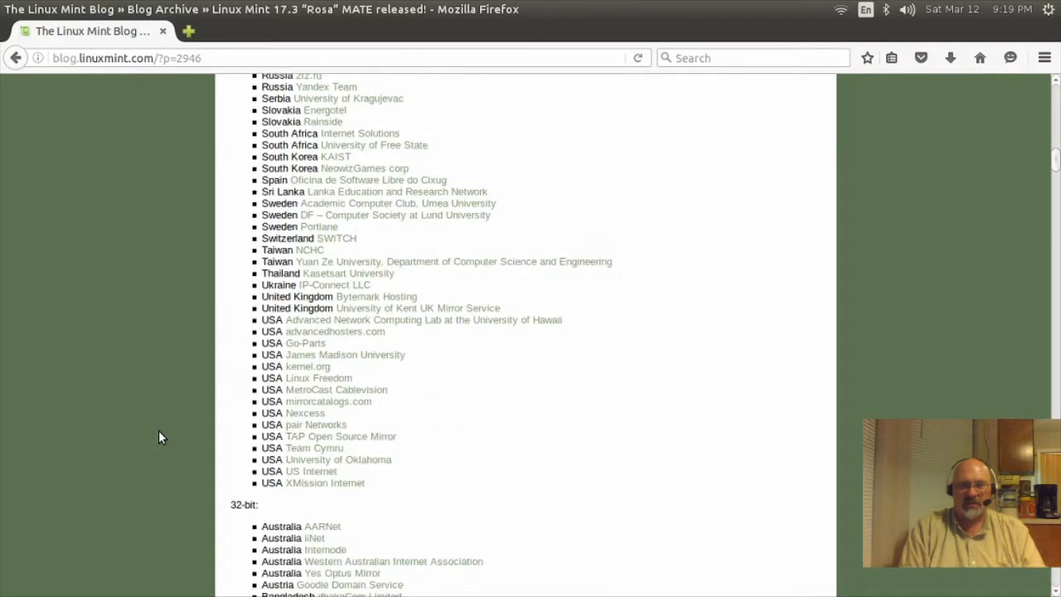
scroll(158, 430, "down", 17)
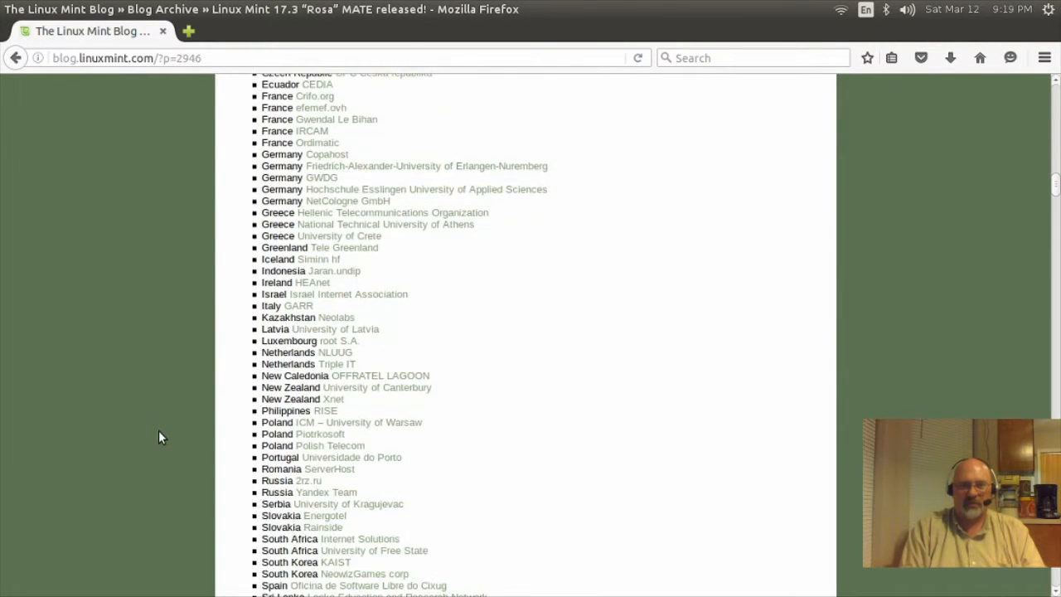
scroll(159, 430, "down", 5)
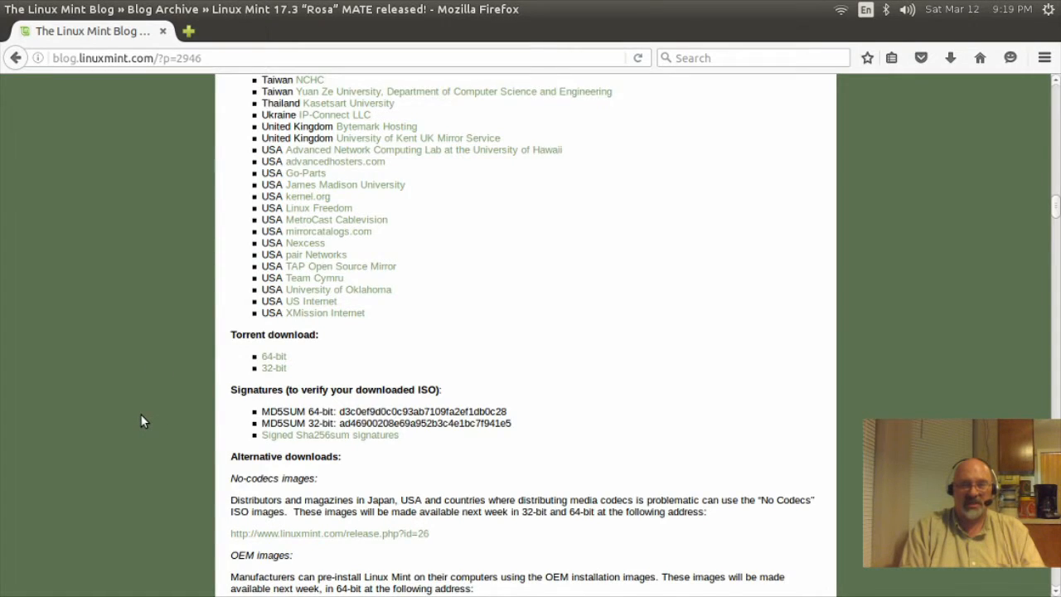
Step: Bring the Direct download list's USA mirrors into view
scroll(140, 414, "down", 6)
scroll(141, 415, "down", 3)
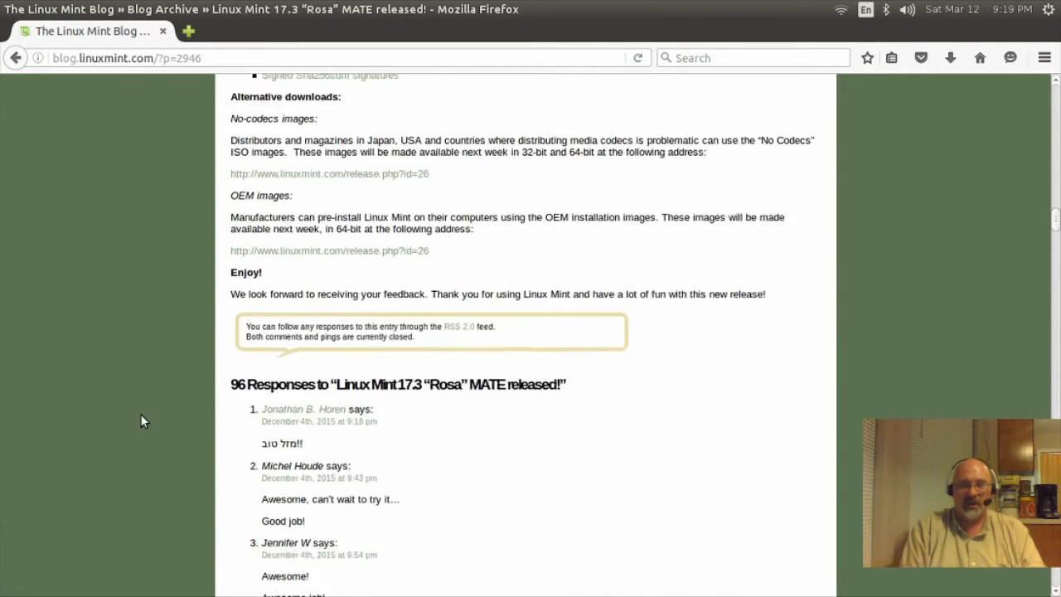
scroll(140, 416, "up", 14)
scroll(140, 414, "up", 20)
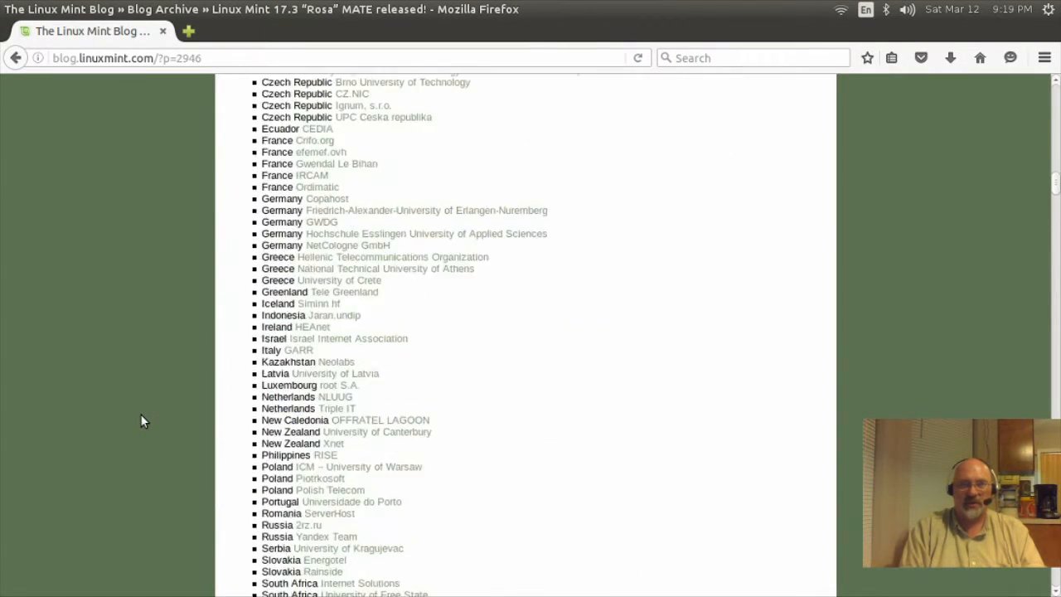
scroll(140, 413, "up", 20)
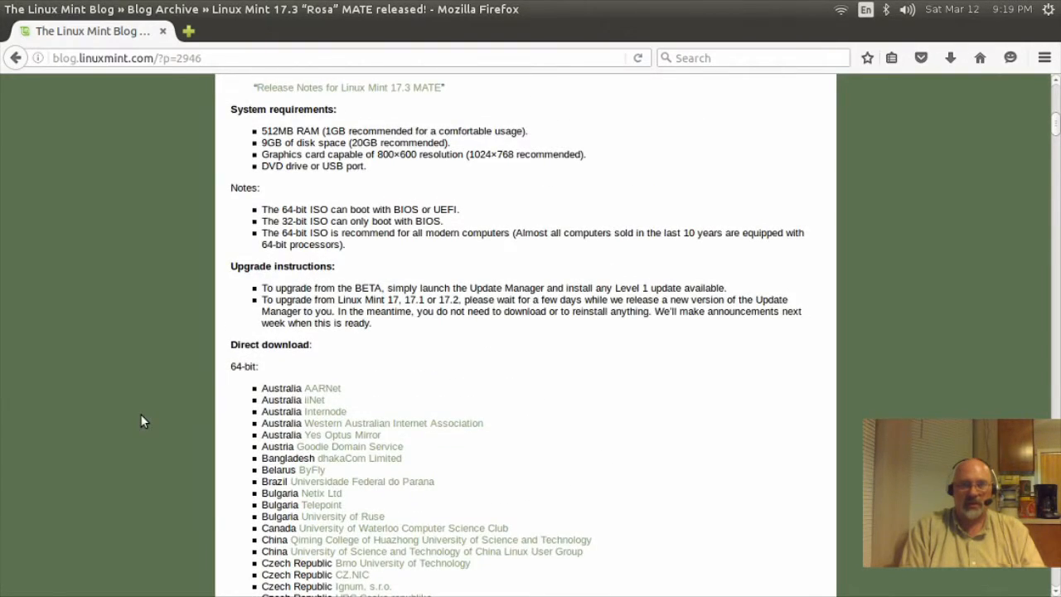
scroll(140, 421, "up", 1)
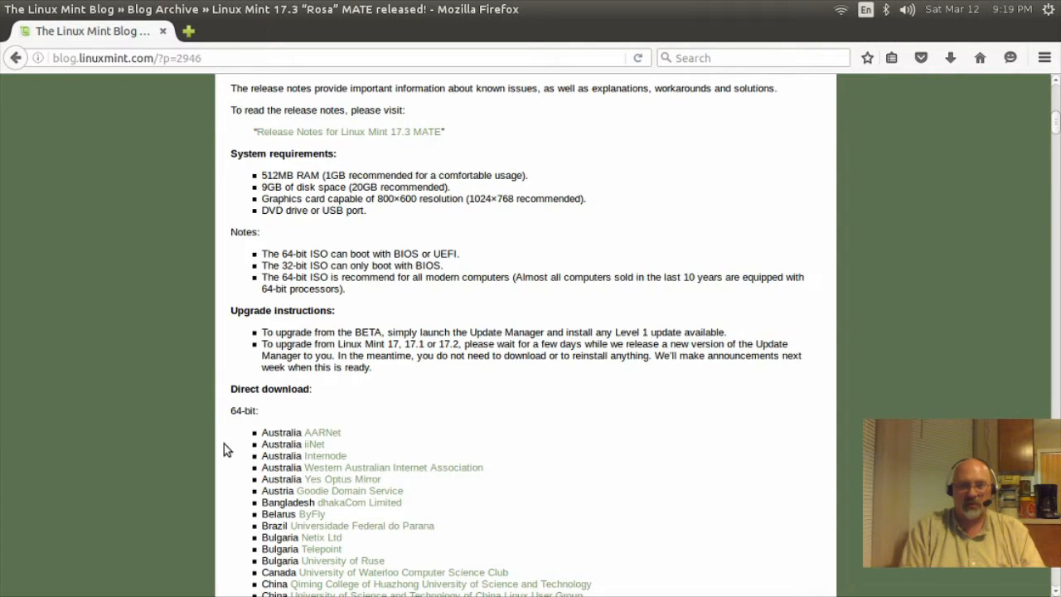
scroll(224, 444, "down", 8)
scroll(227, 448, "down", 13)
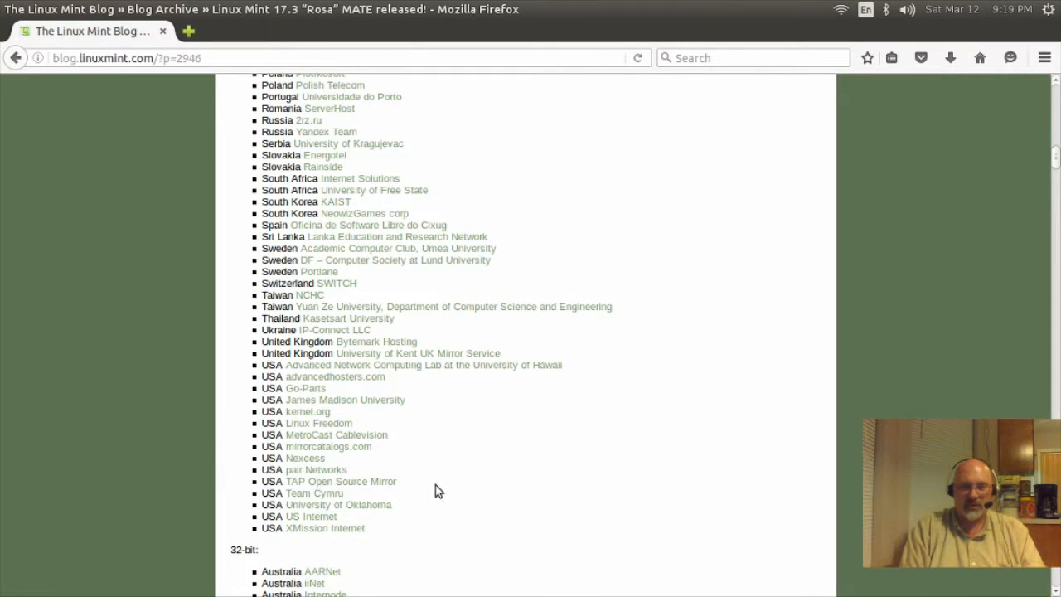
Step: Start saving linuxmint-17.3-mate-64bit.iso from the University of Oklahoma mirror, then cancel the download
left_click(325, 506)
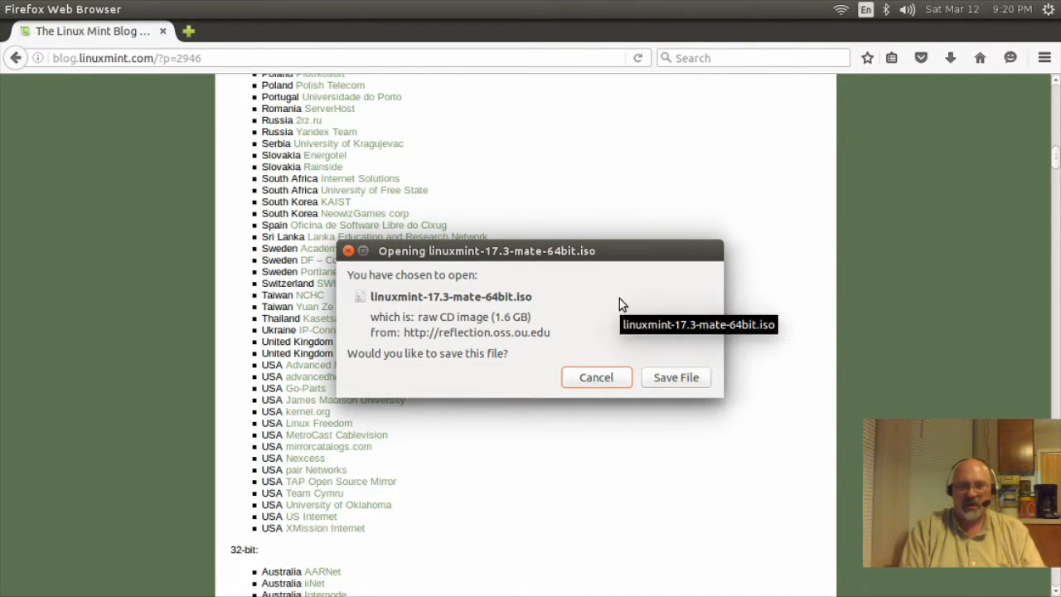
left_click(672, 378)
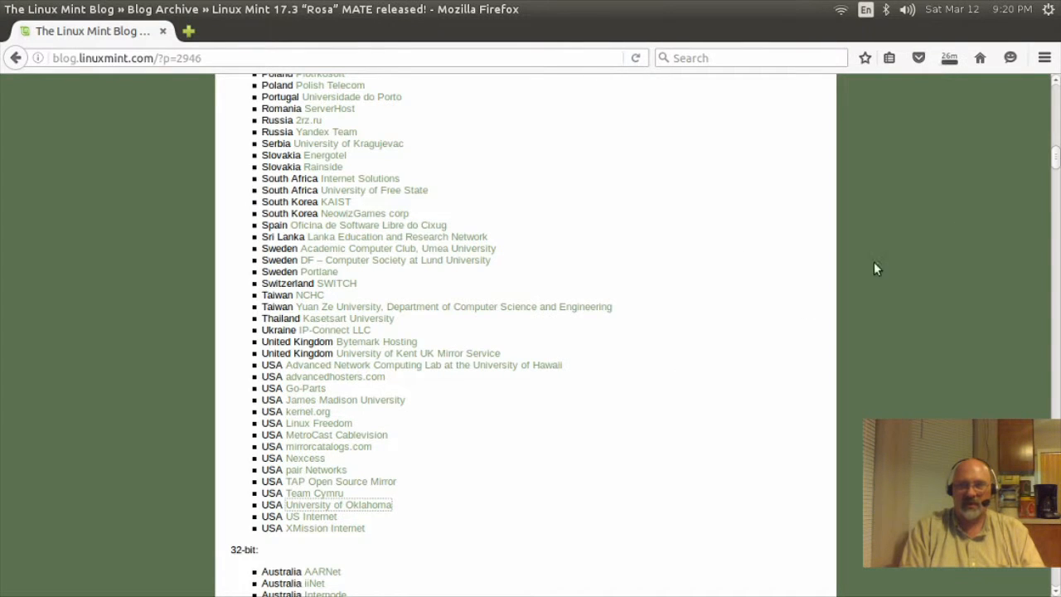
left_click(940, 68)
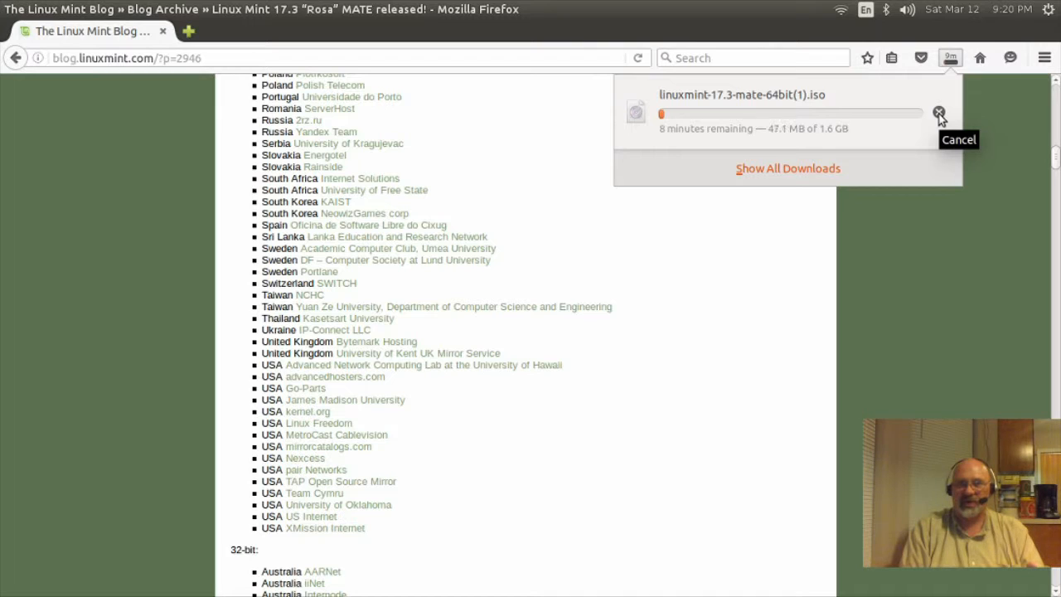
left_click(939, 113)
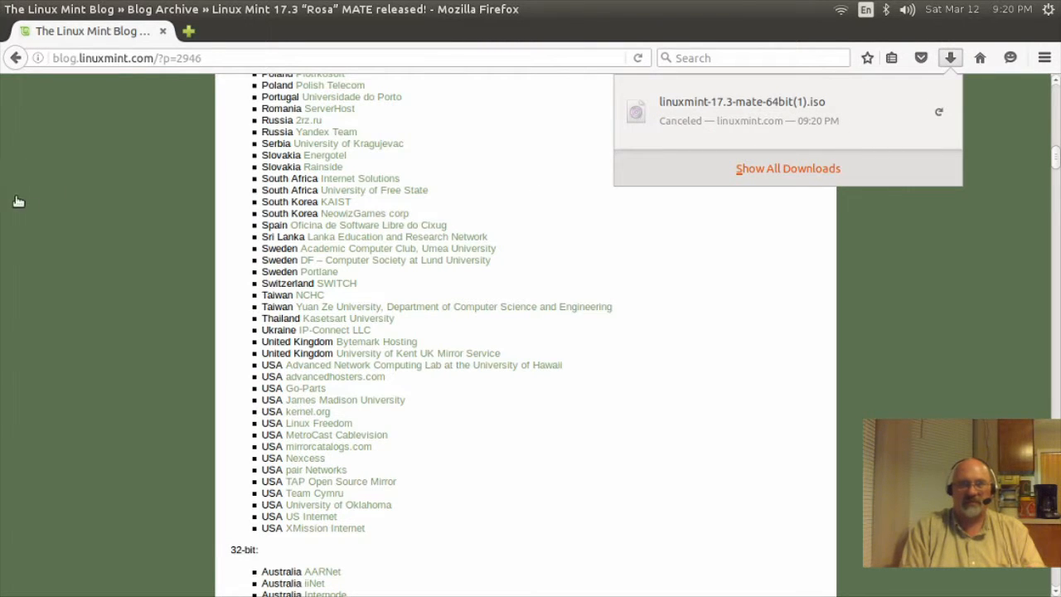
left_click(126, 213)
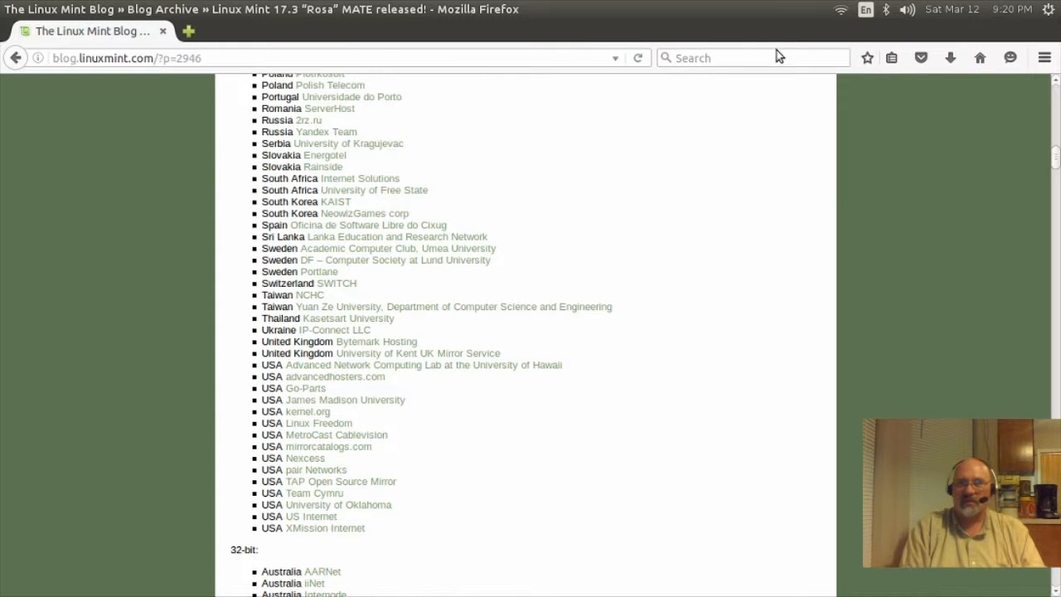
Step: Close Firefox and start a new Linux, Ubuntu (64-bit) VM named 'Linux Mint 17.3 Mate'
left_click(10, 9)
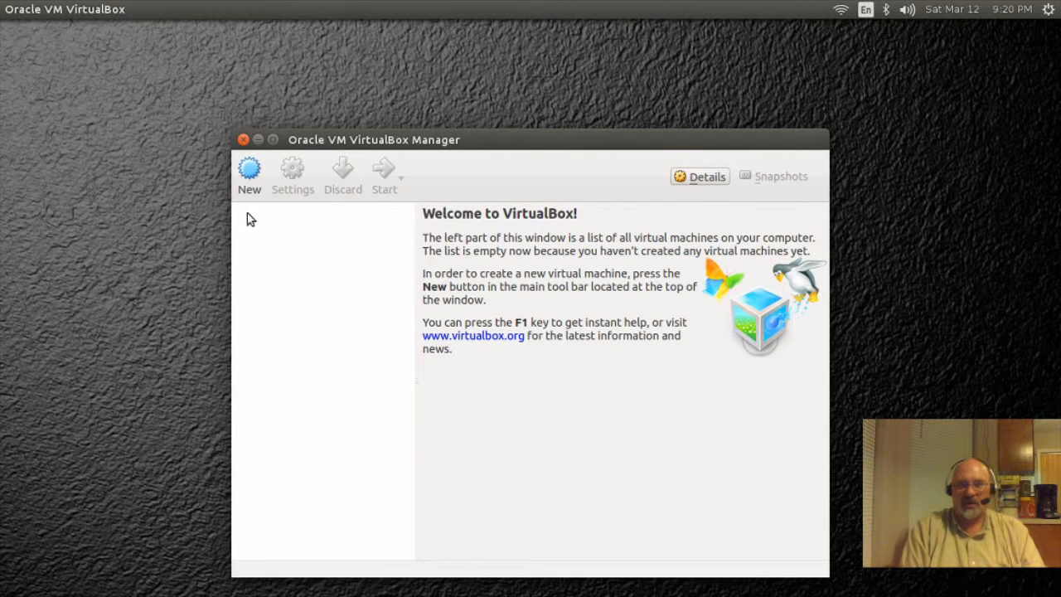
left_click(250, 172)
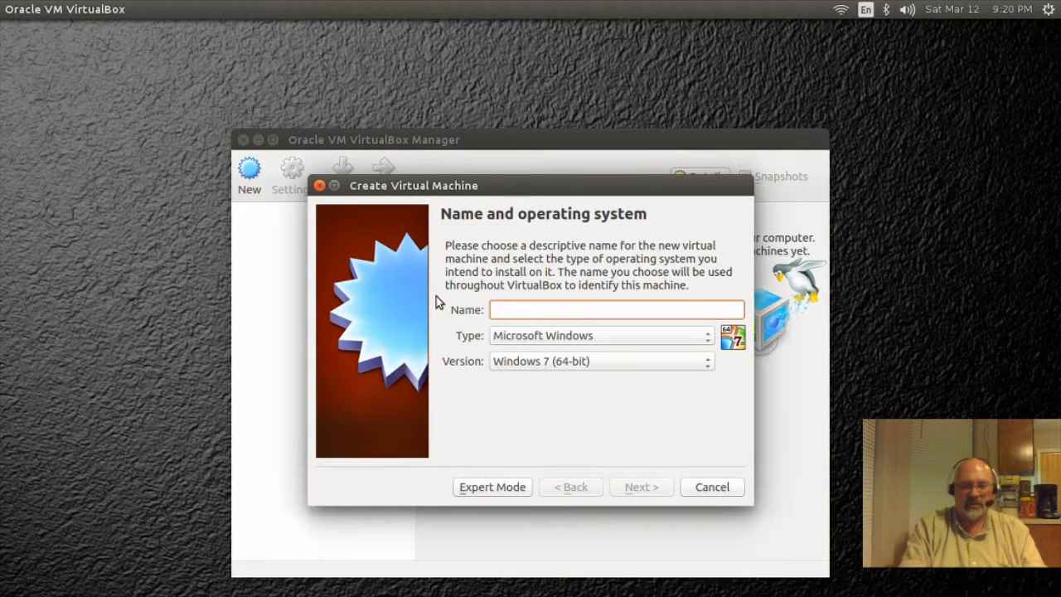
type("Linux ")
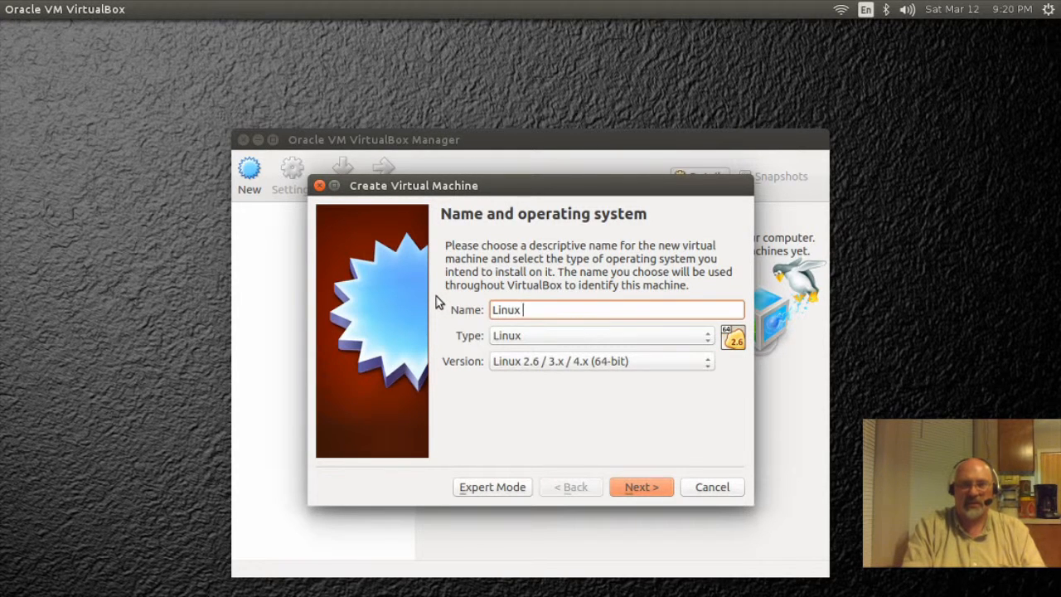
type("Mint 1")
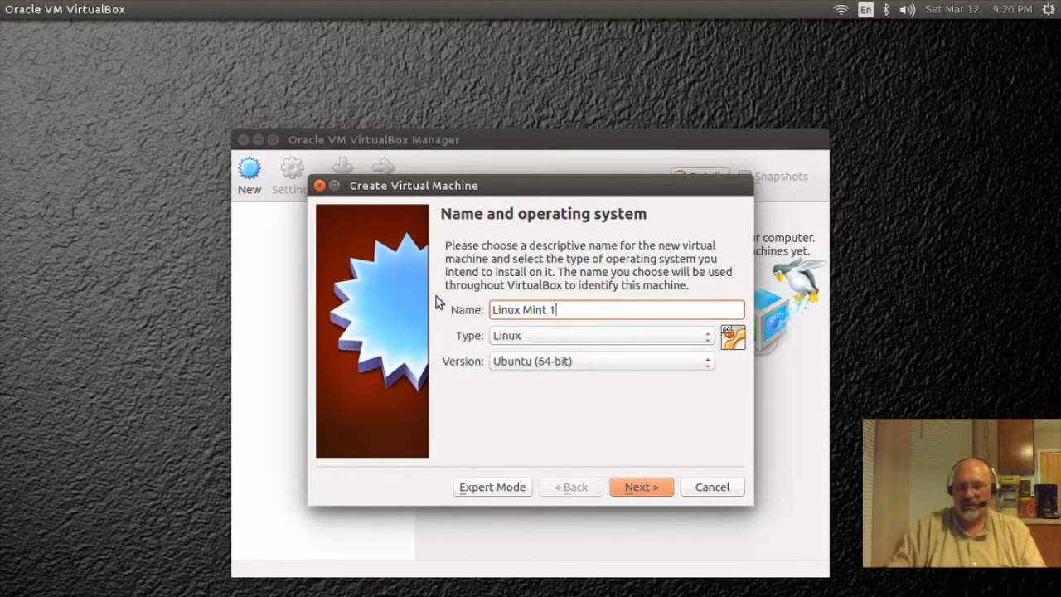
type("7.3")
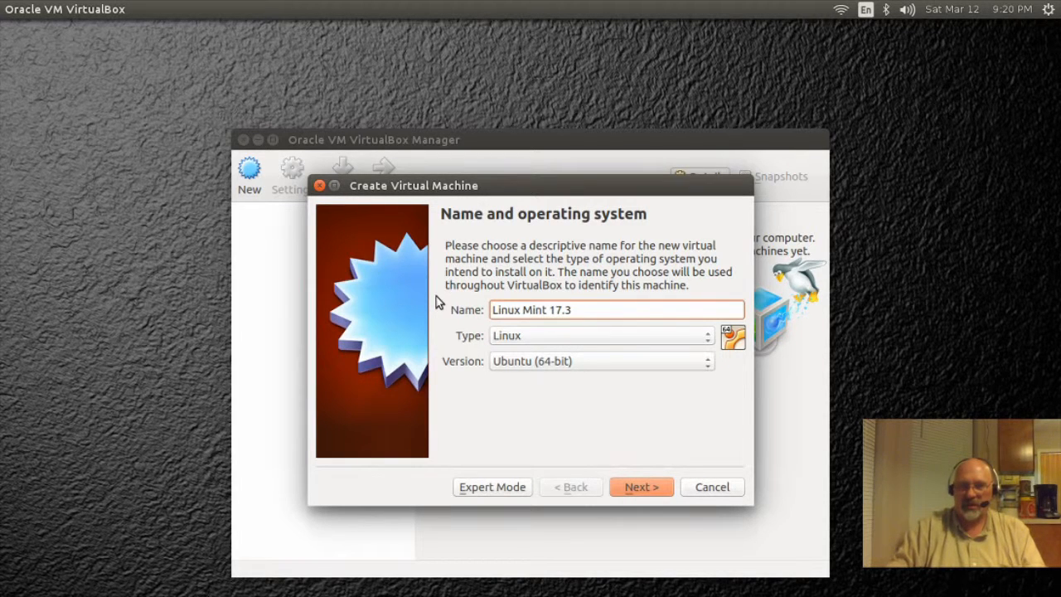
type(" Mate")
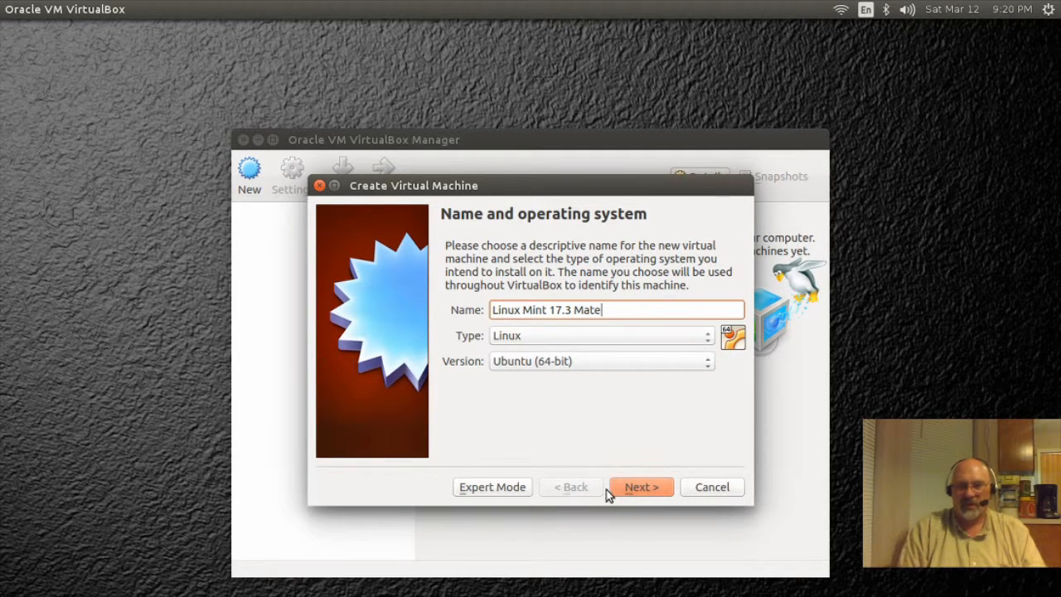
left_click(632, 487)
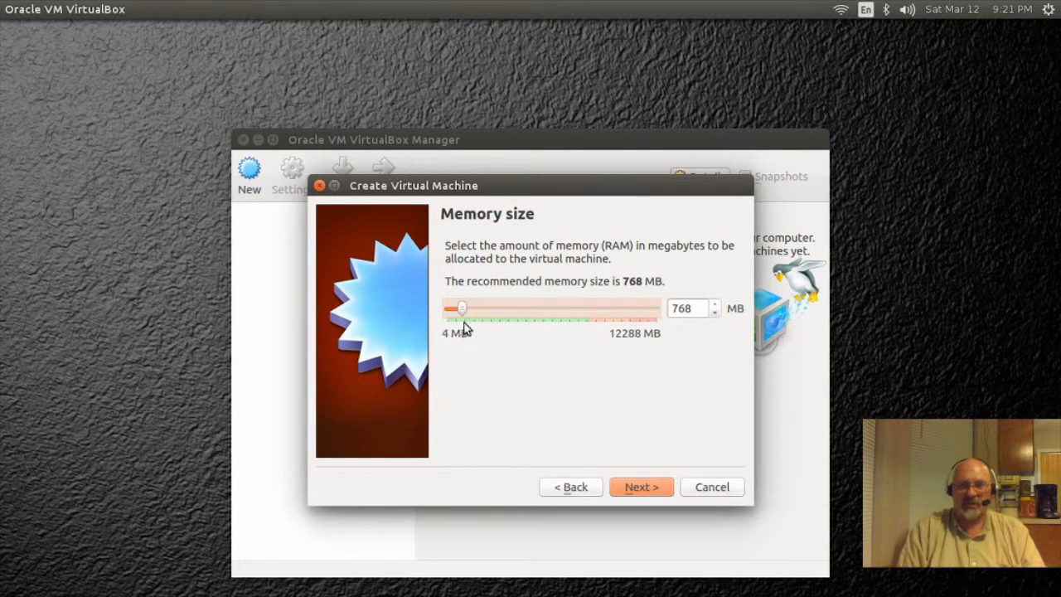
Step: Raise the VM's memory to 2048 MB and continue to the hard disk choice
left_click_drag(463, 311, 479, 316)
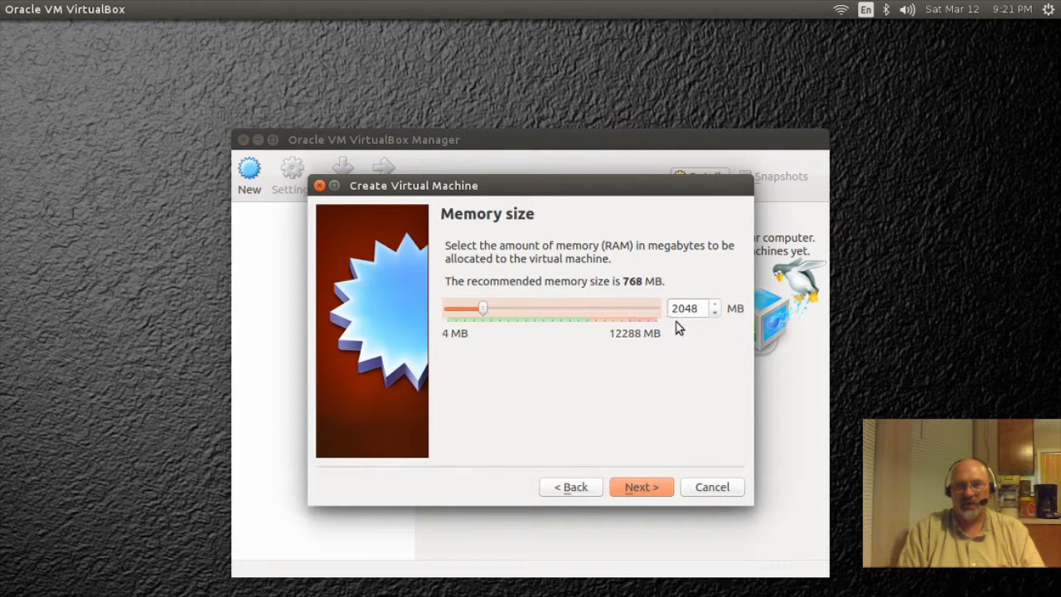
left_click(631, 487)
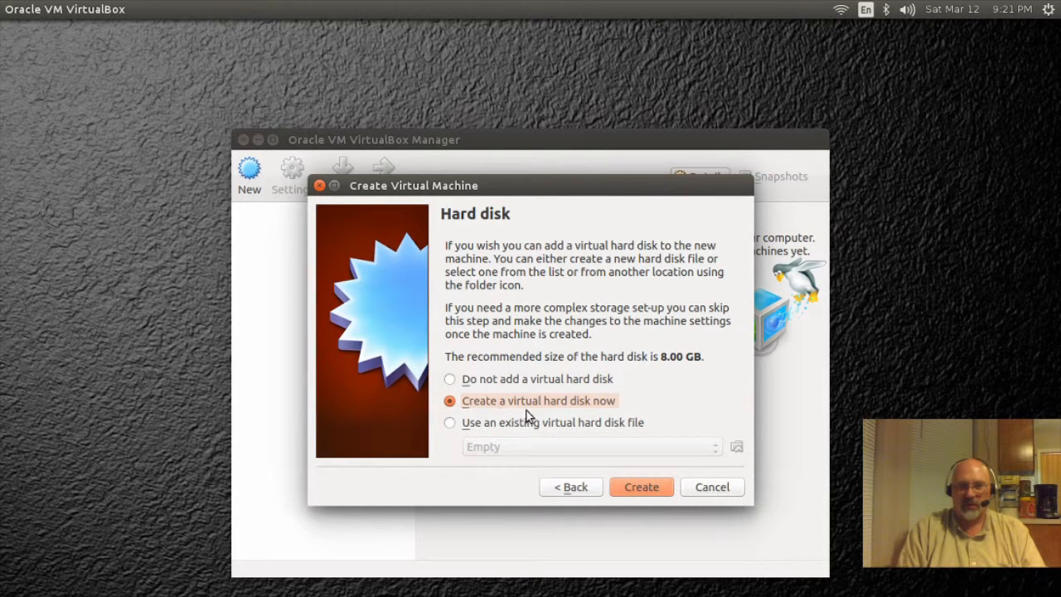
Step: Choose to create a new virtual hard disk of type VDI
left_click(641, 490)
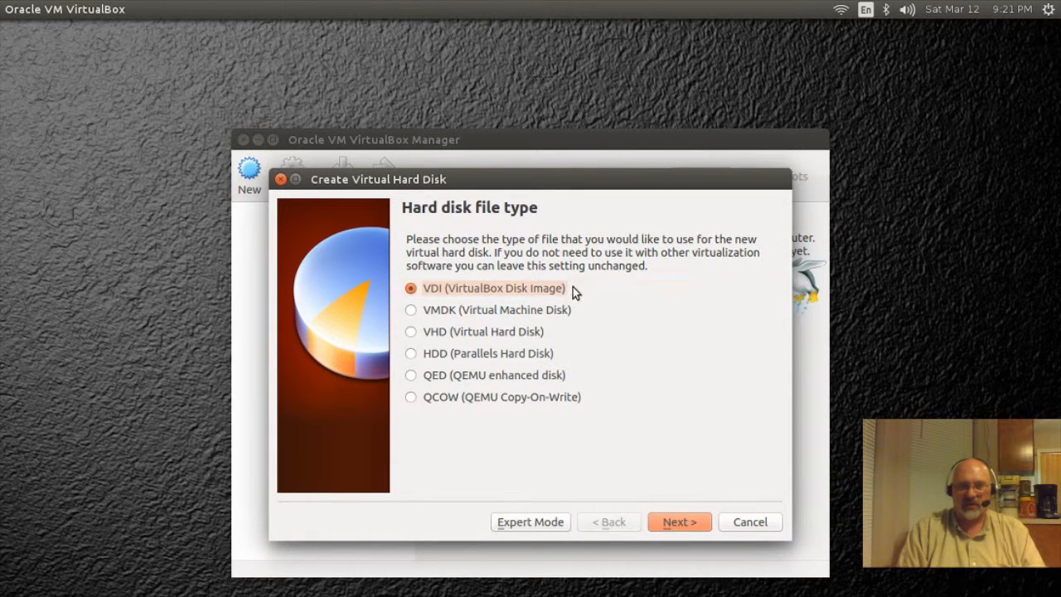
left_click(682, 522)
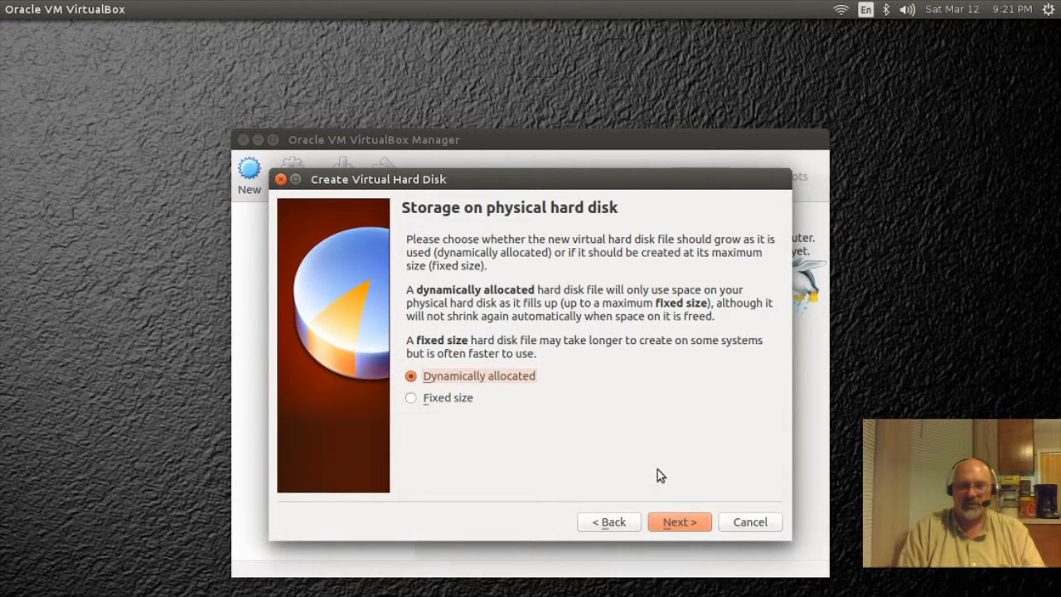
Step: Create a dynamically allocated 15.00 GB disk, replacing the default 8 GB, and finish the VM
left_click(679, 522)
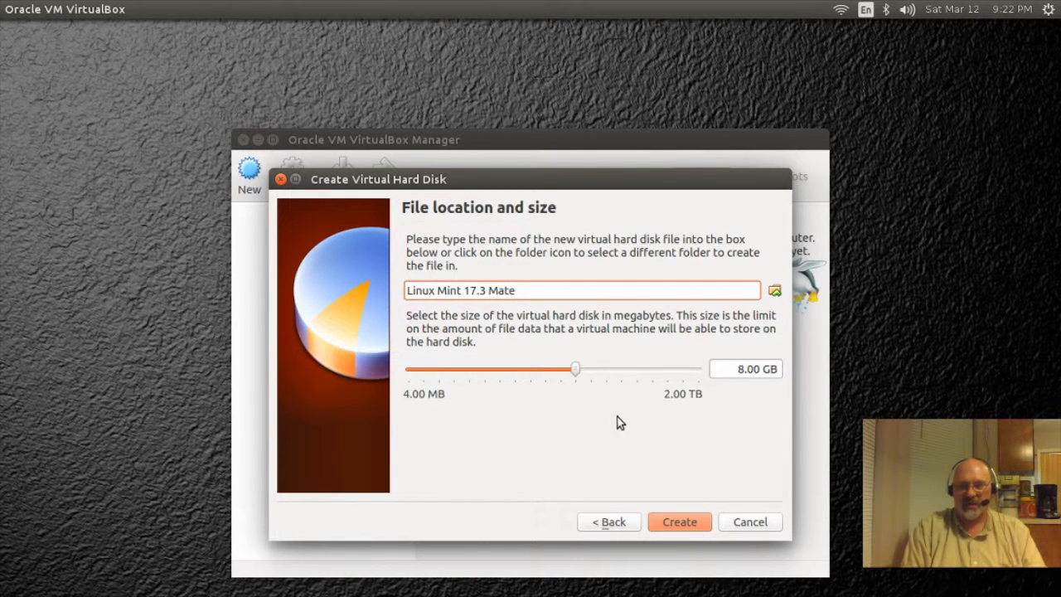
left_click(743, 368)
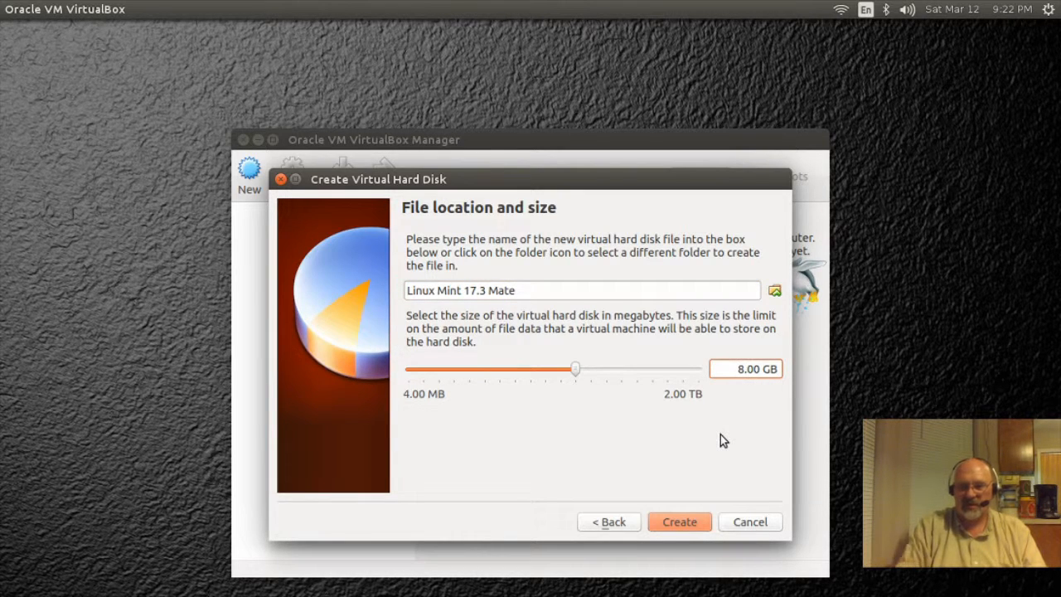
key("BackSpace")
type("15")
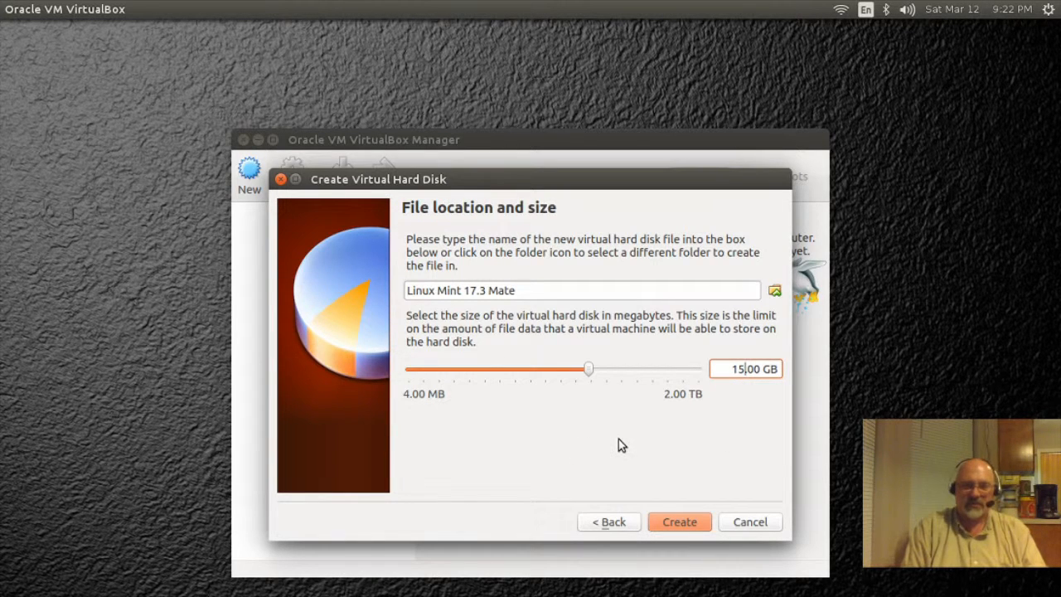
left_click(672, 524)
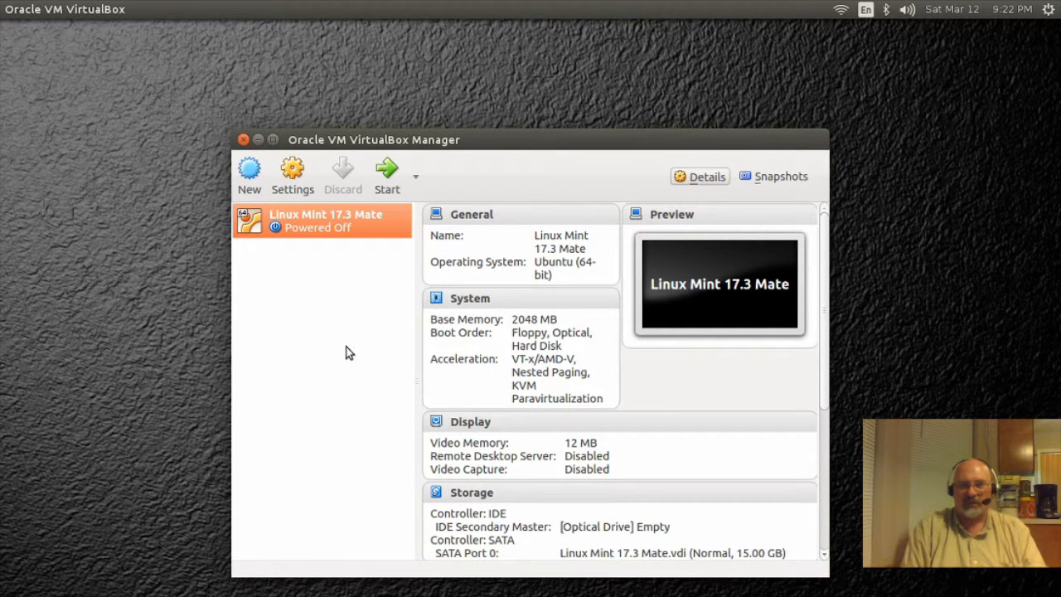
Step: Give the Linux Mint 17.3 Mate machine 2 processors in its System settings
left_click(292, 176)
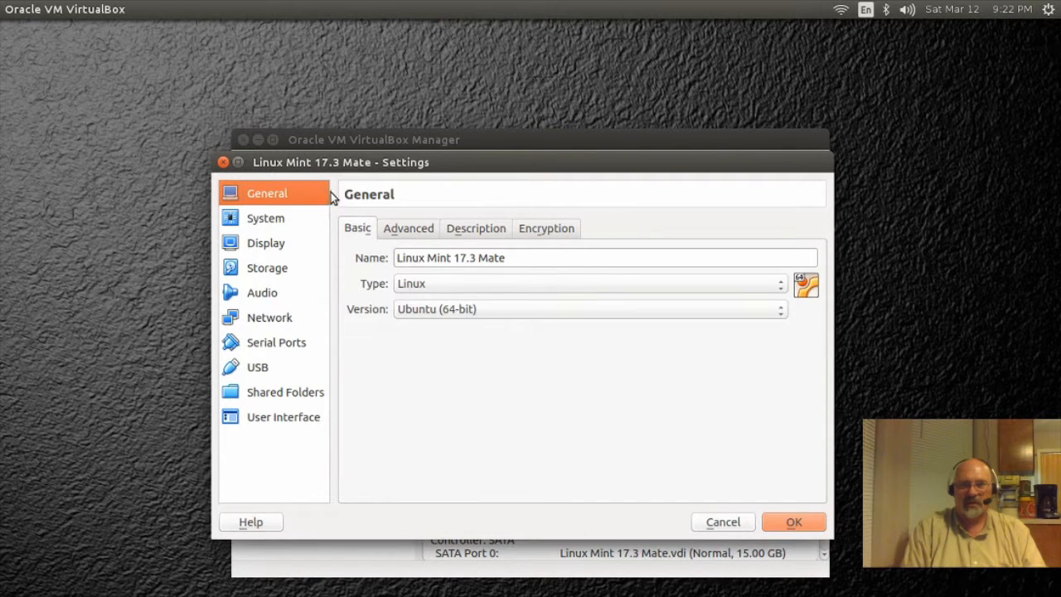
left_click(263, 220)
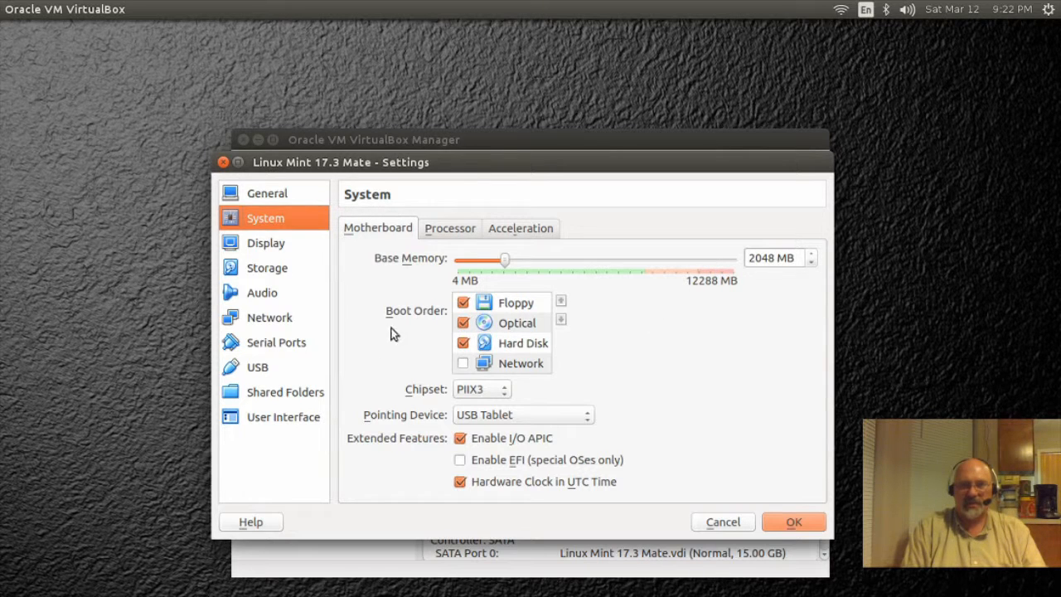
left_click(457, 231)
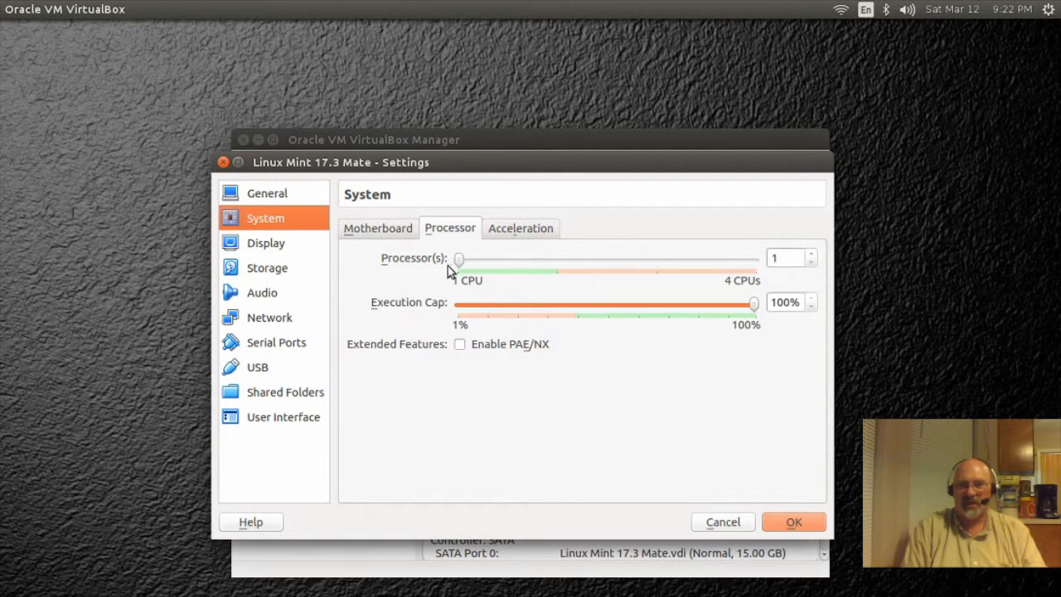
left_click_drag(462, 263, 535, 269)
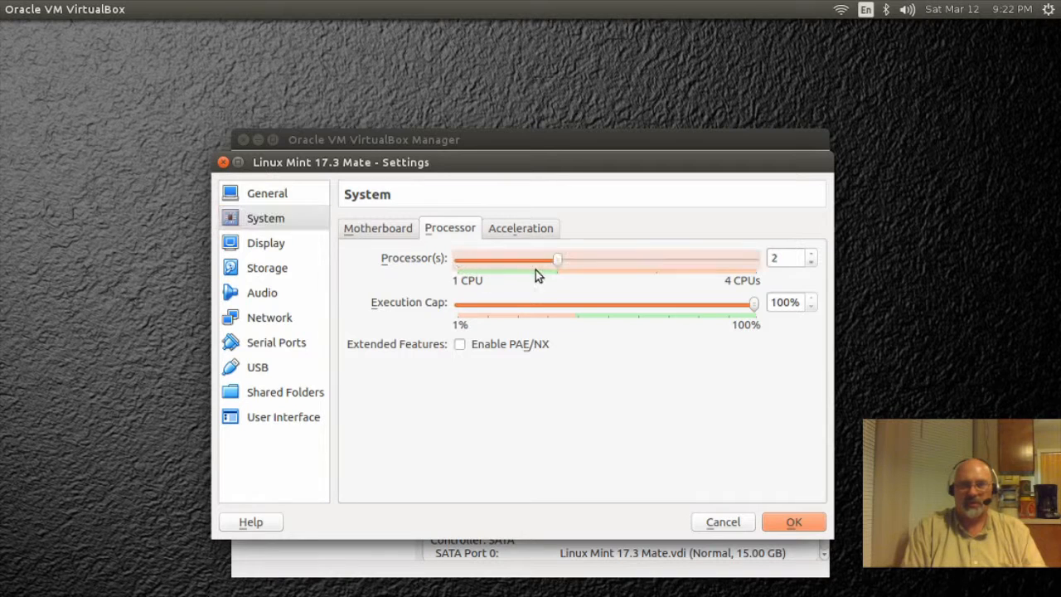
left_click(519, 230)
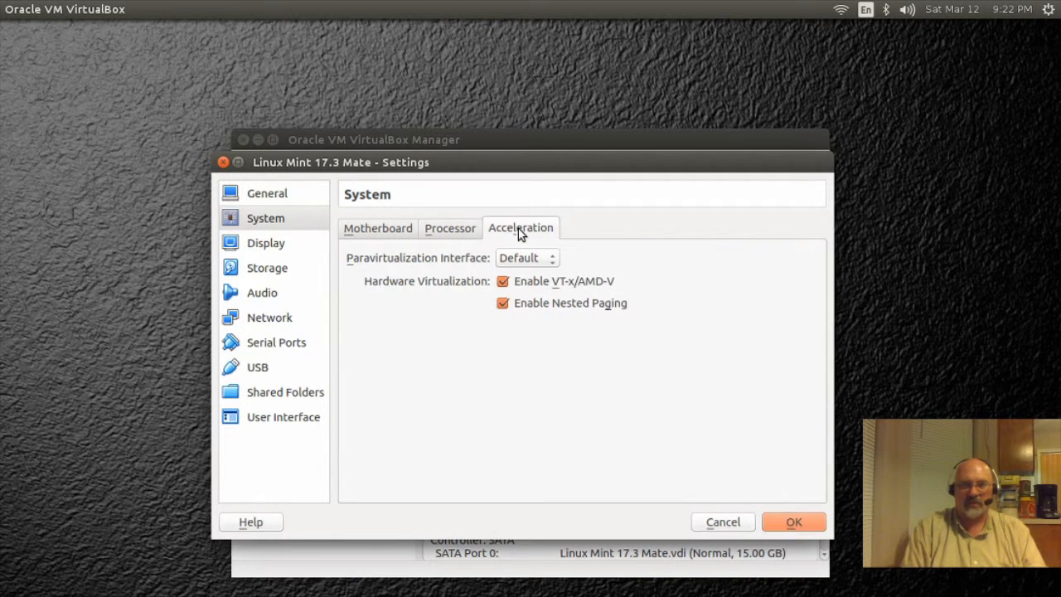
Step: Set video memory to 128 MB and enable 3D acceleration
left_click(274, 249)
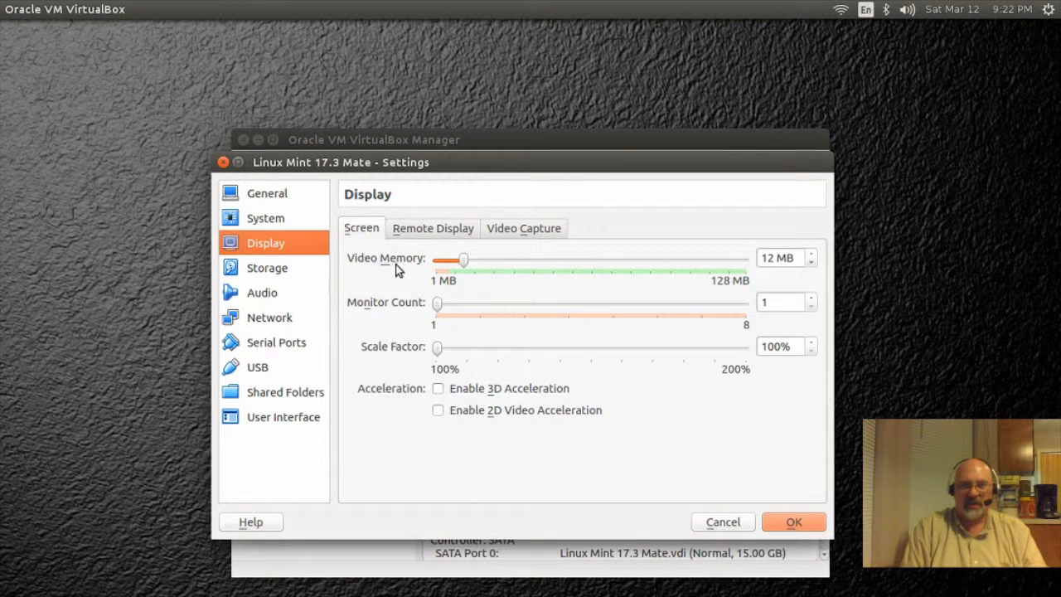
left_click_drag(465, 263, 771, 281)
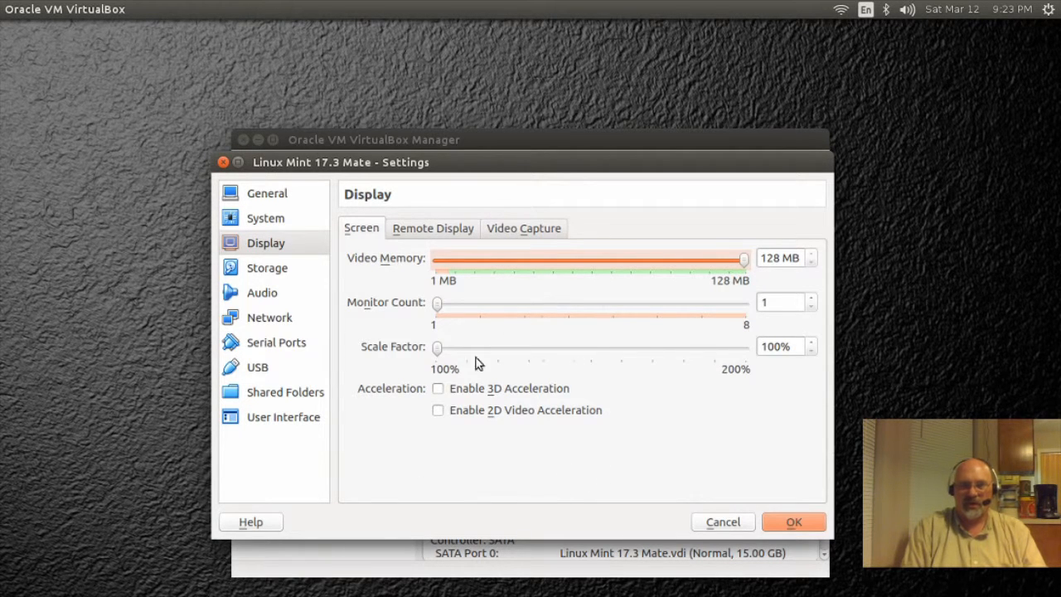
left_click(438, 390)
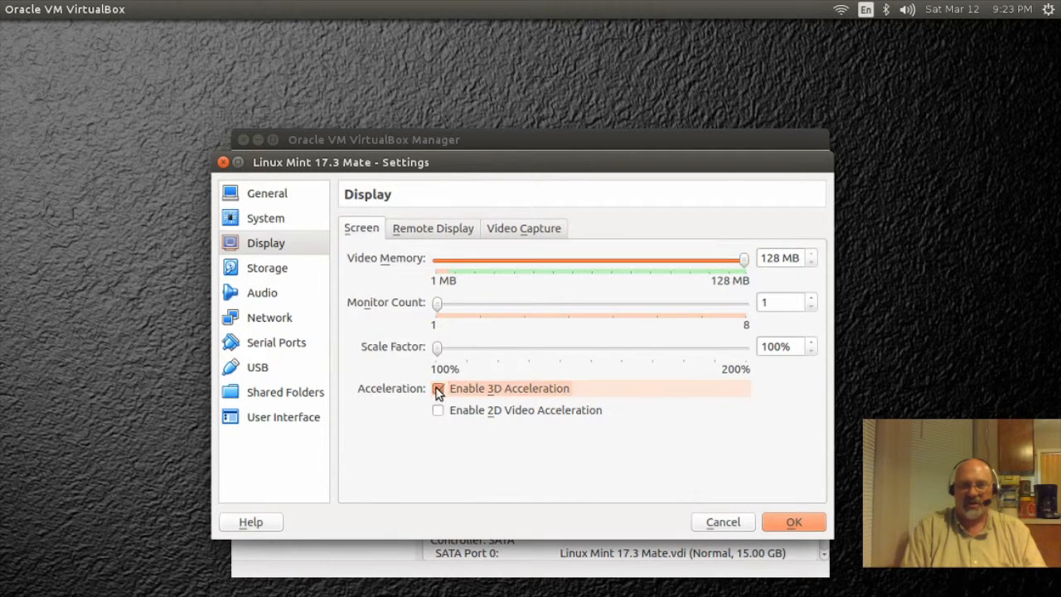
left_click(263, 268)
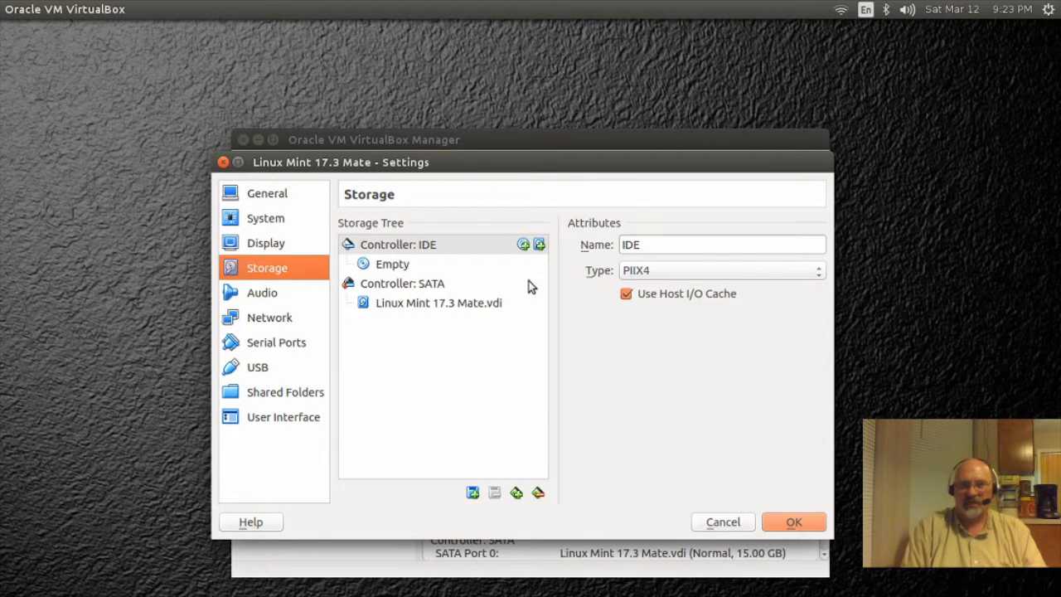
Step: Load linuxmint-17.3-mate-64bit.iso into the empty IDE optical drive
left_click(387, 266)
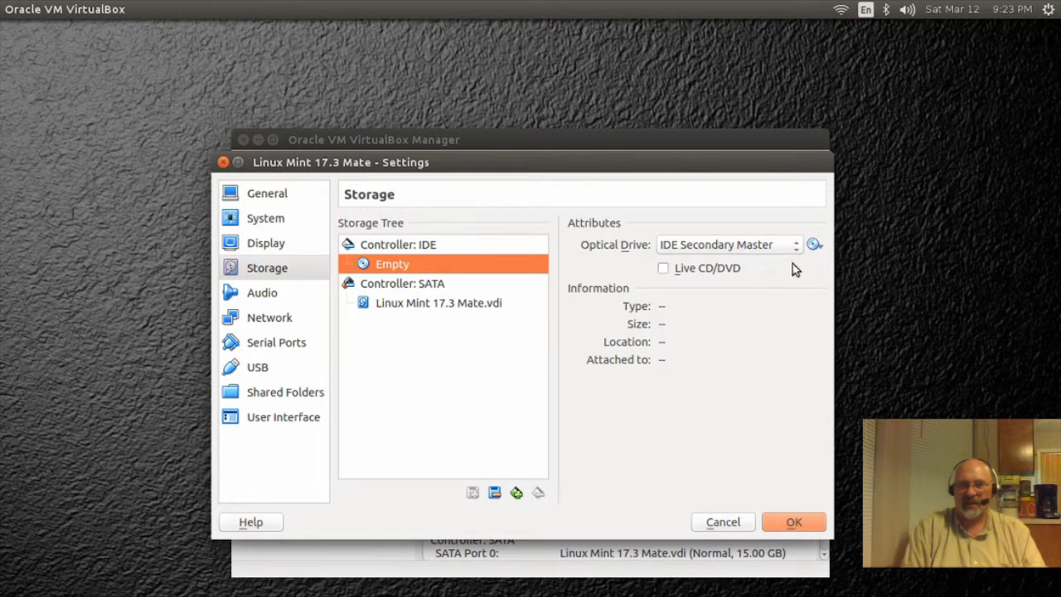
left_click(815, 247)
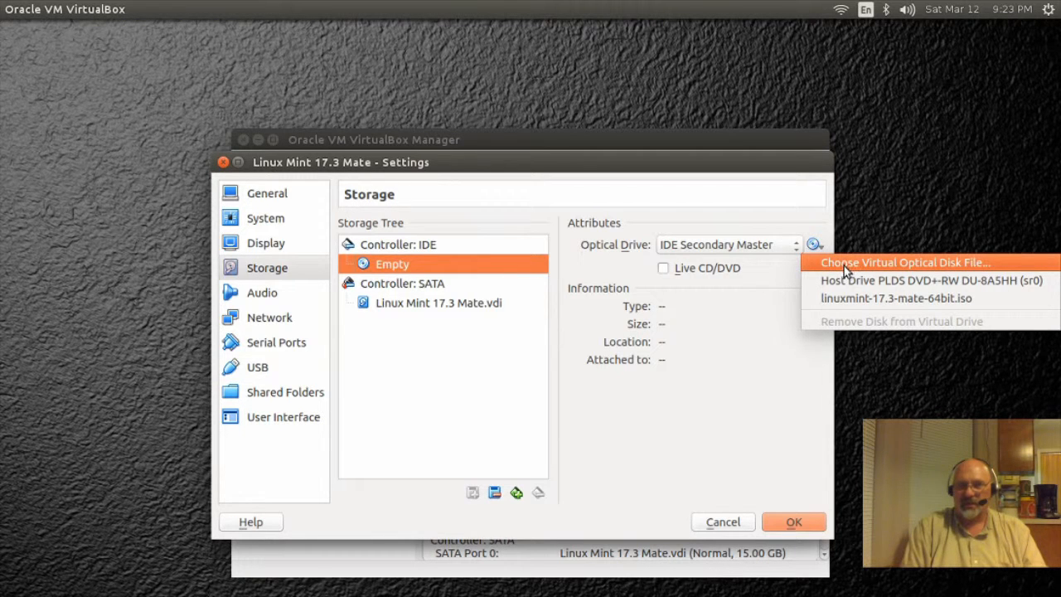
left_click(844, 264)
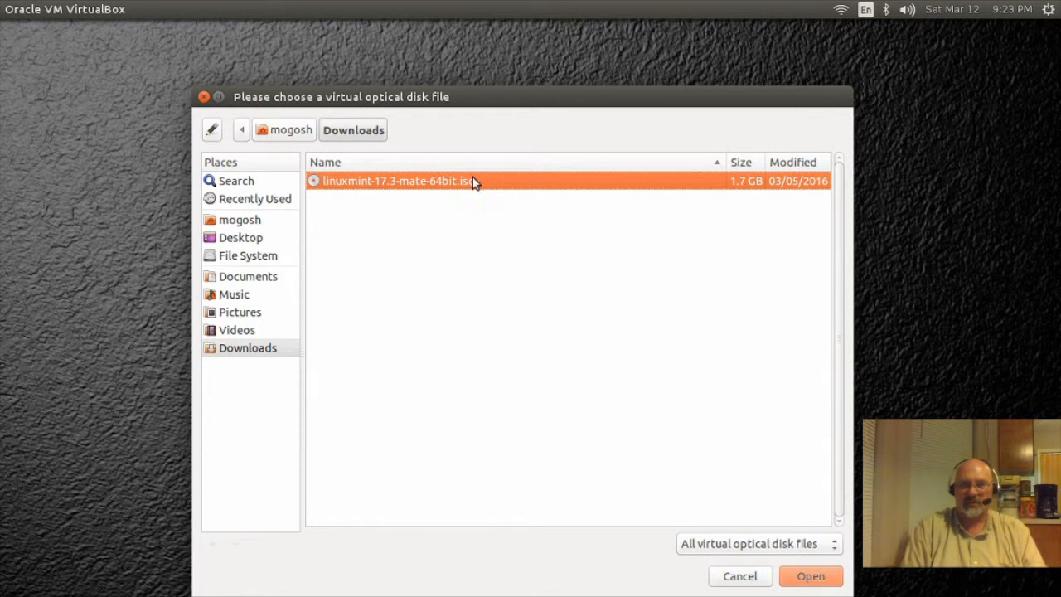
left_click(827, 580)
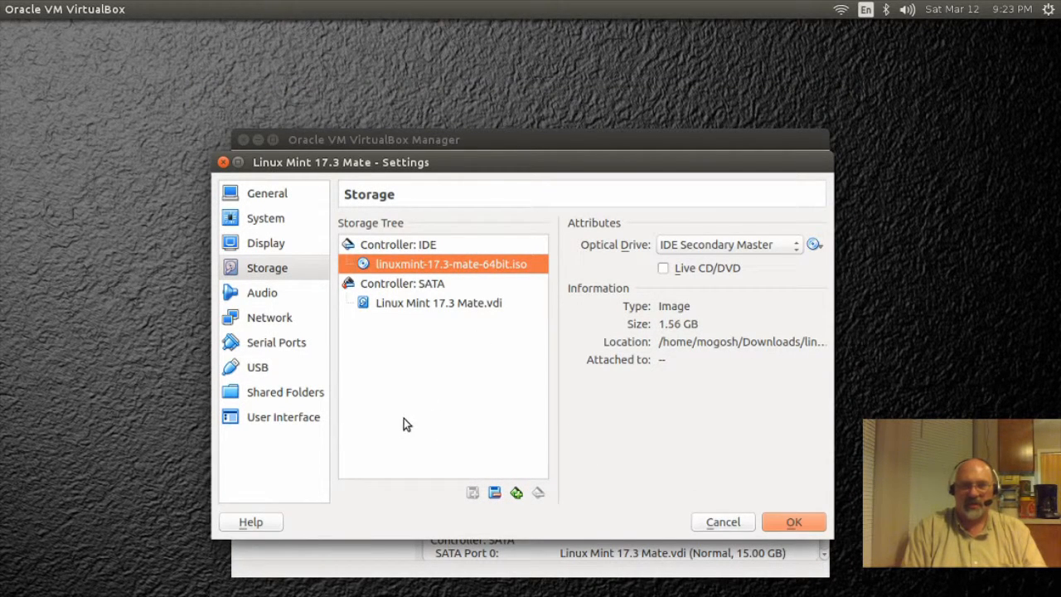
Step: Review the Audio, Network and USB settings, then save with OK
left_click(271, 291)
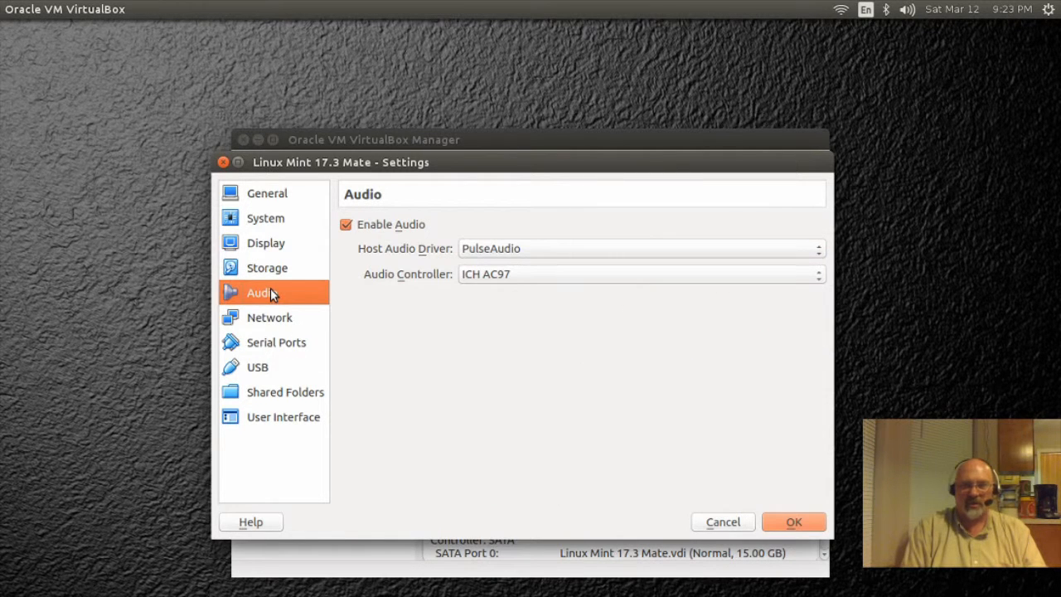
left_click(270, 318)
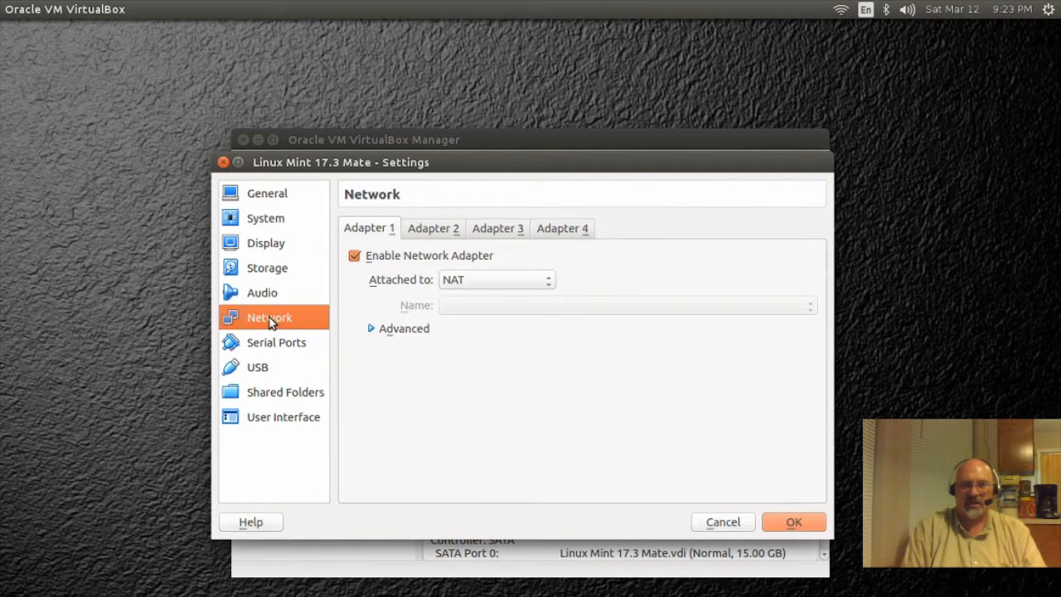
left_click(266, 370)
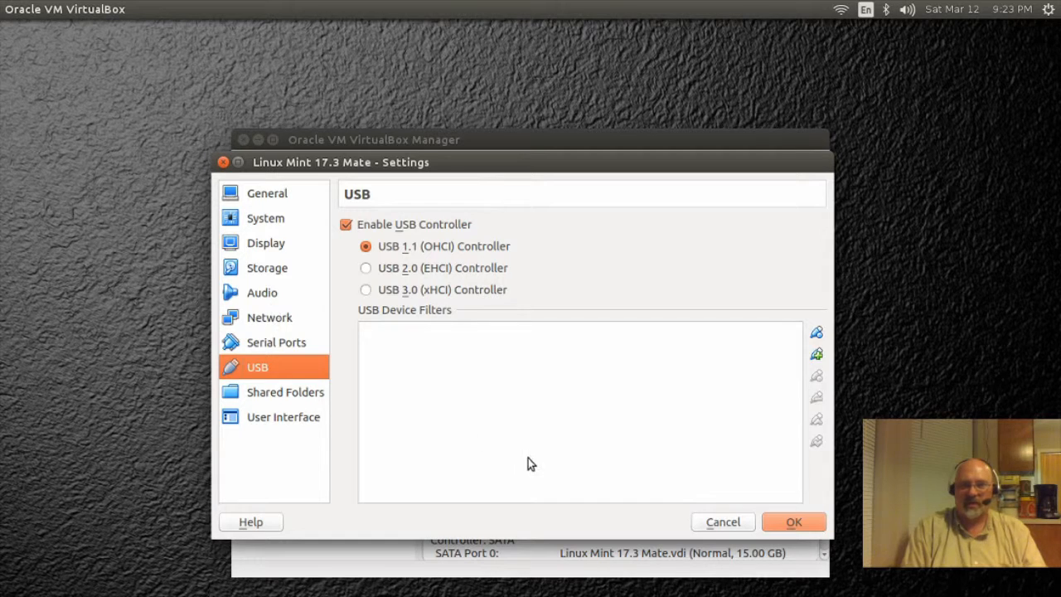
left_click(796, 522)
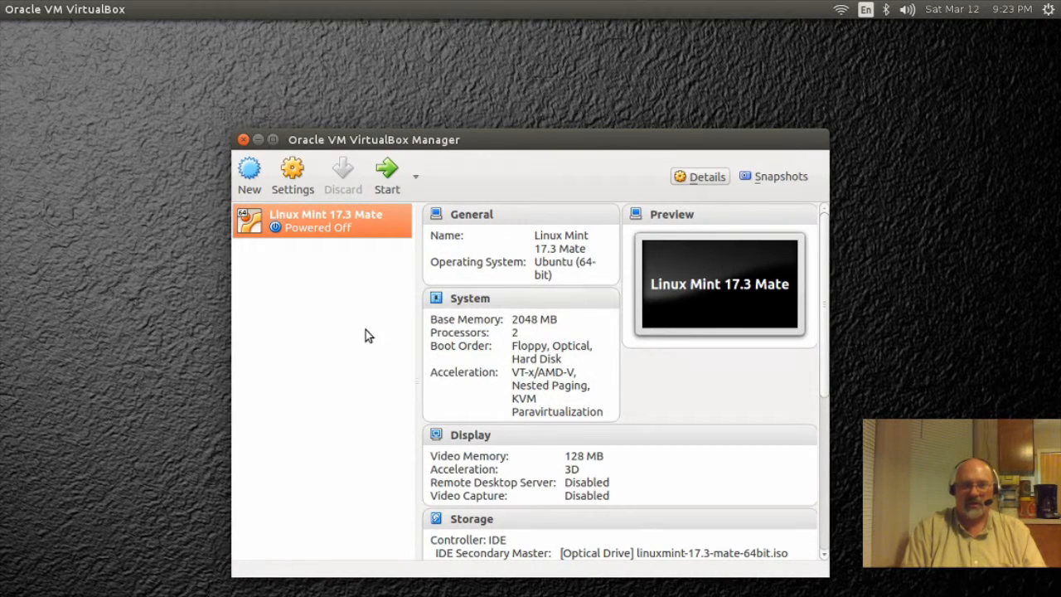
Step: Start the Linux Mint 17.3 Mate VM and dismiss the keyboard auto-capture notice
left_click(386, 176)
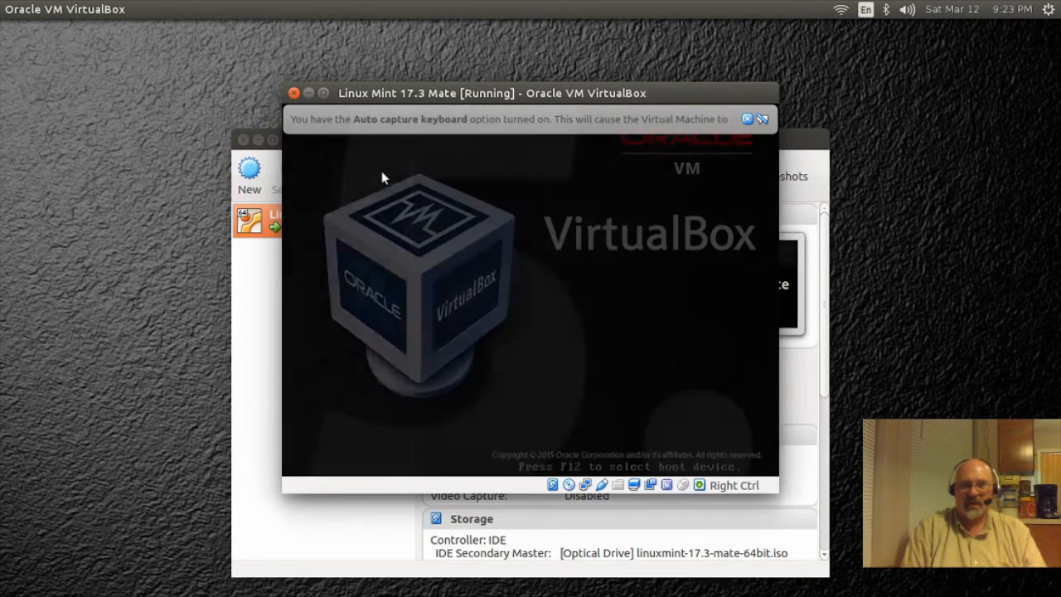
left_click(747, 118)
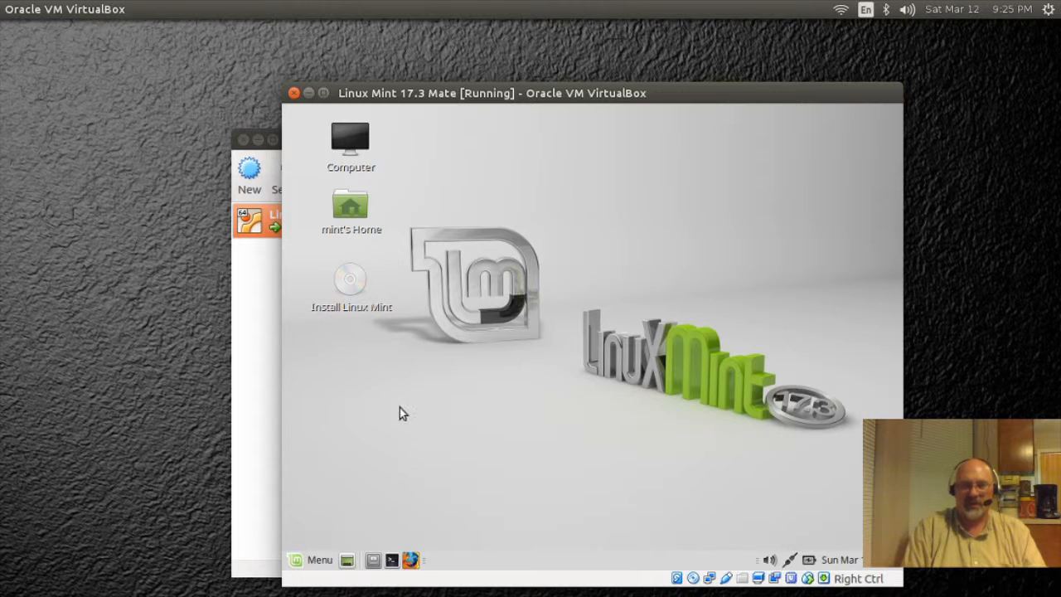
Step: Run Install Linux Mint in English, choose Erase disk and install, and confirm the partition changes
left_click(352, 286)
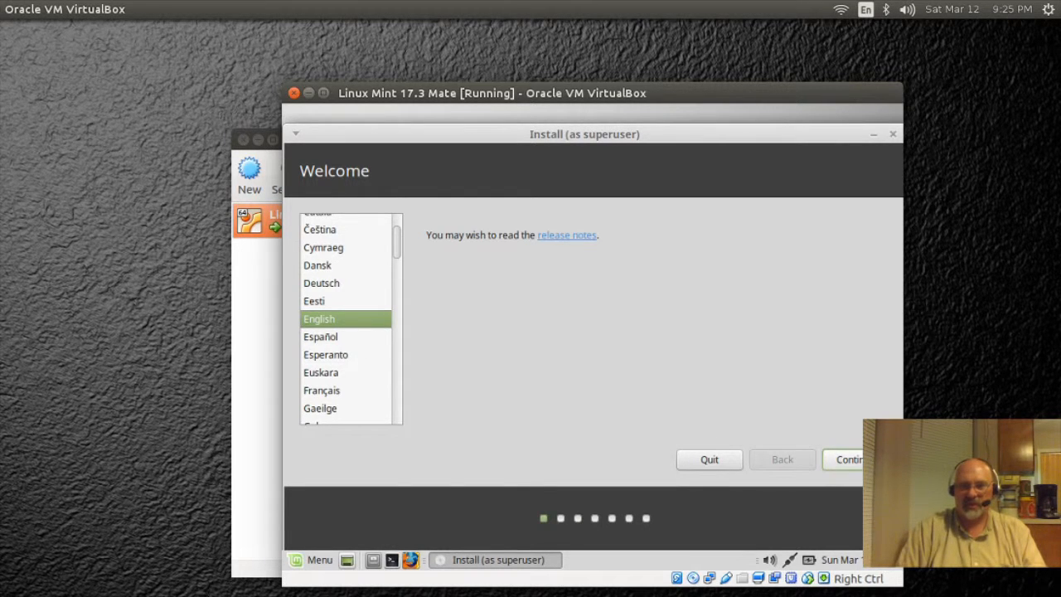
left_click(854, 461)
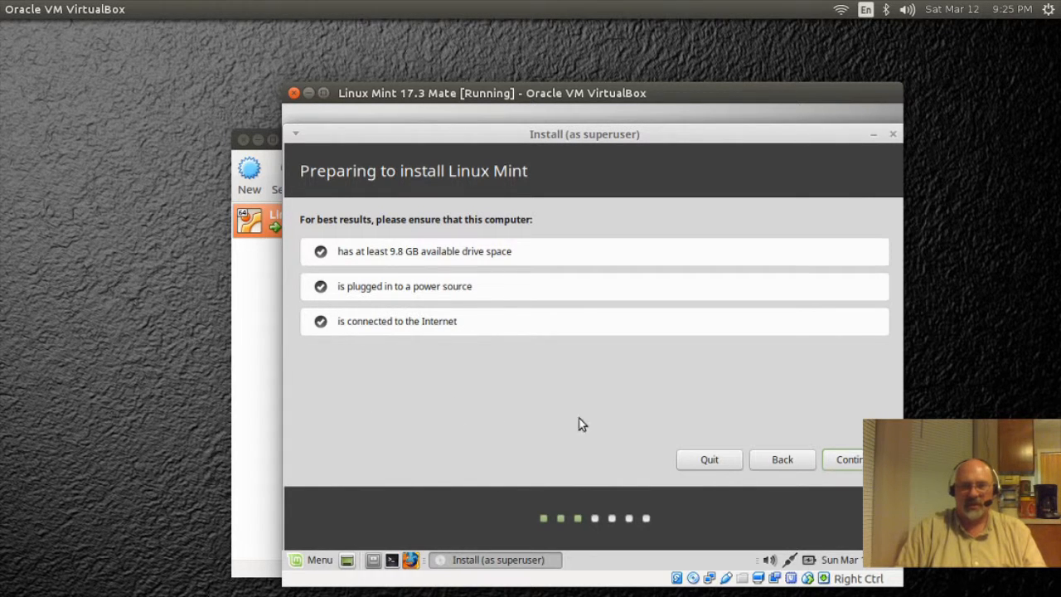
left_click(854, 463)
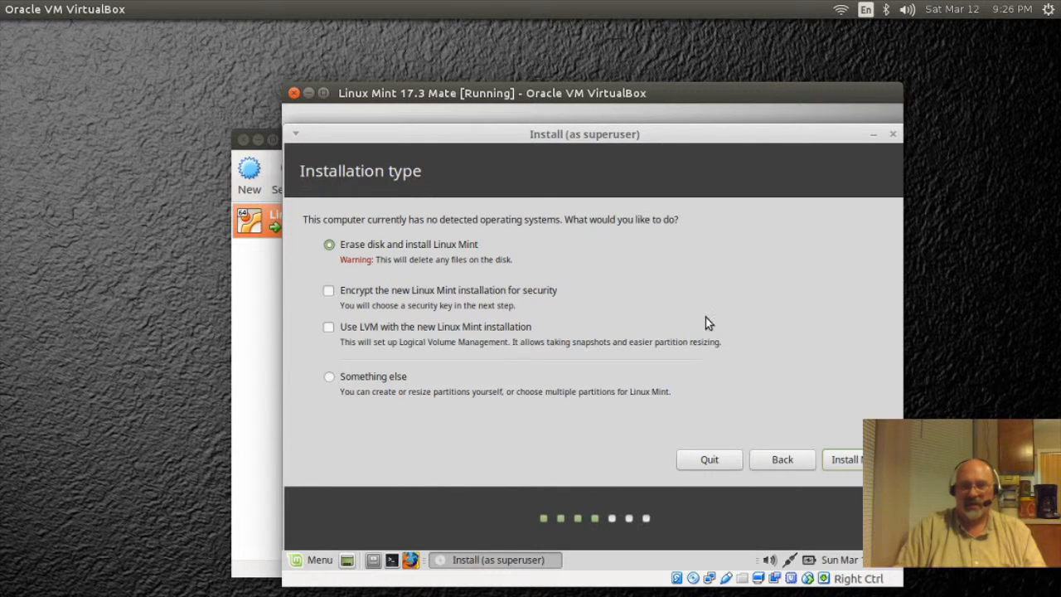
left_click(852, 463)
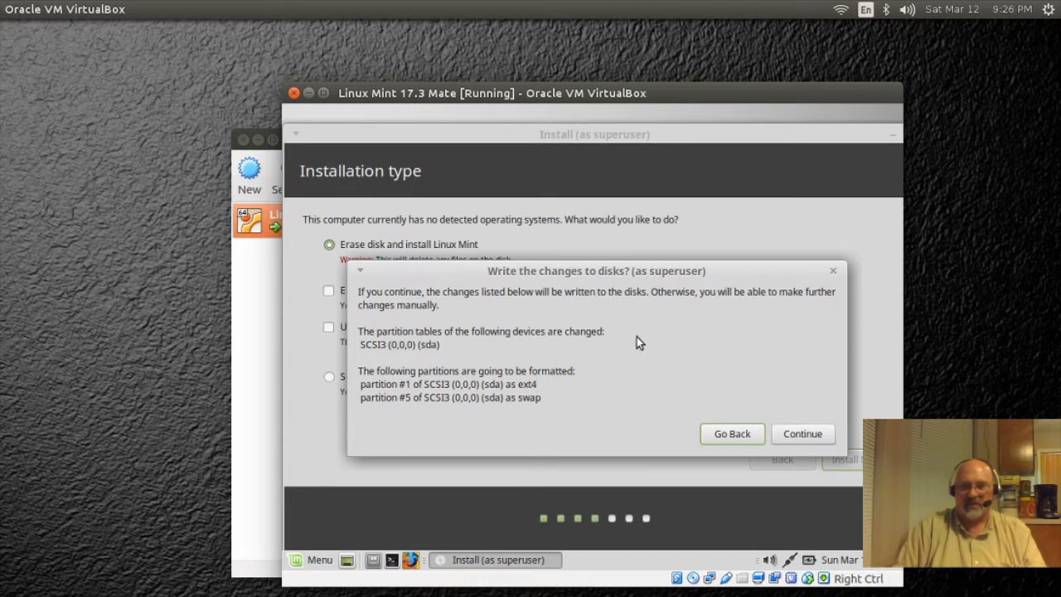
left_click(795, 433)
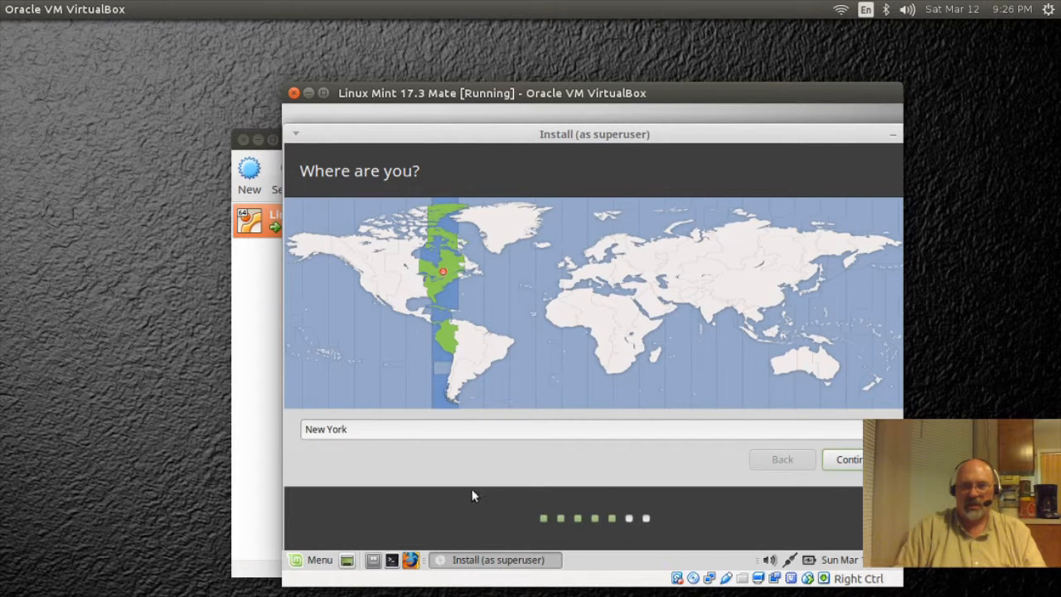
Step: Choose the Chicago time zone on the map and keep the English (US) keyboard layout
left_click(411, 278)
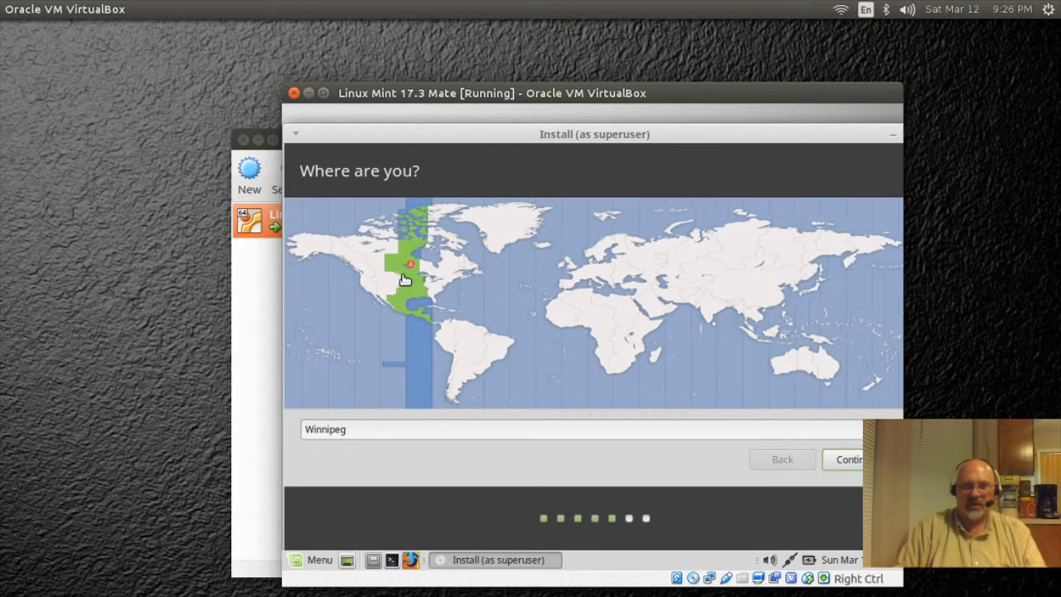
left_click(407, 289)
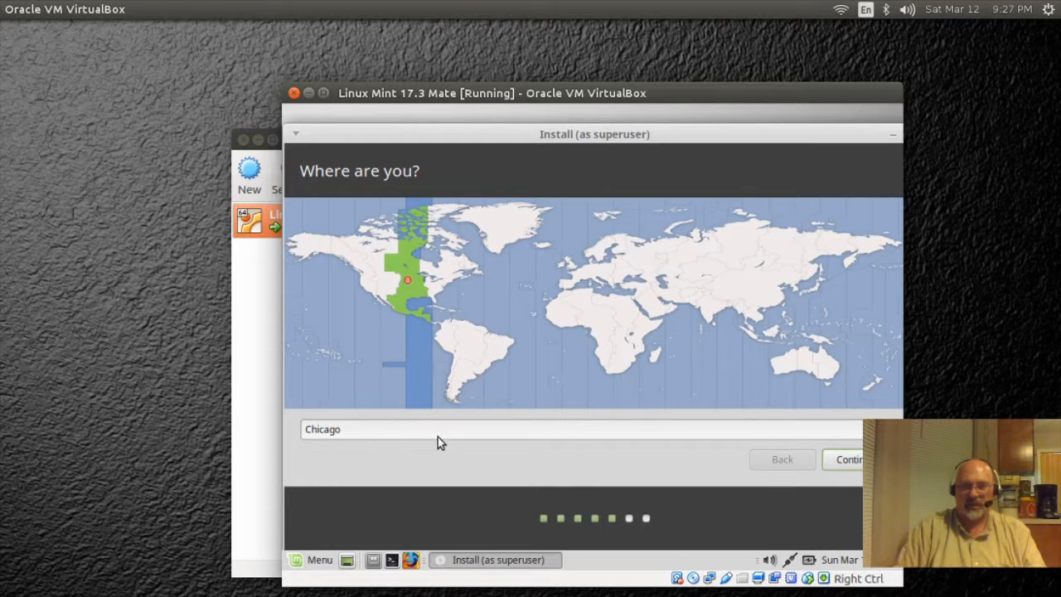
left_click(841, 459)
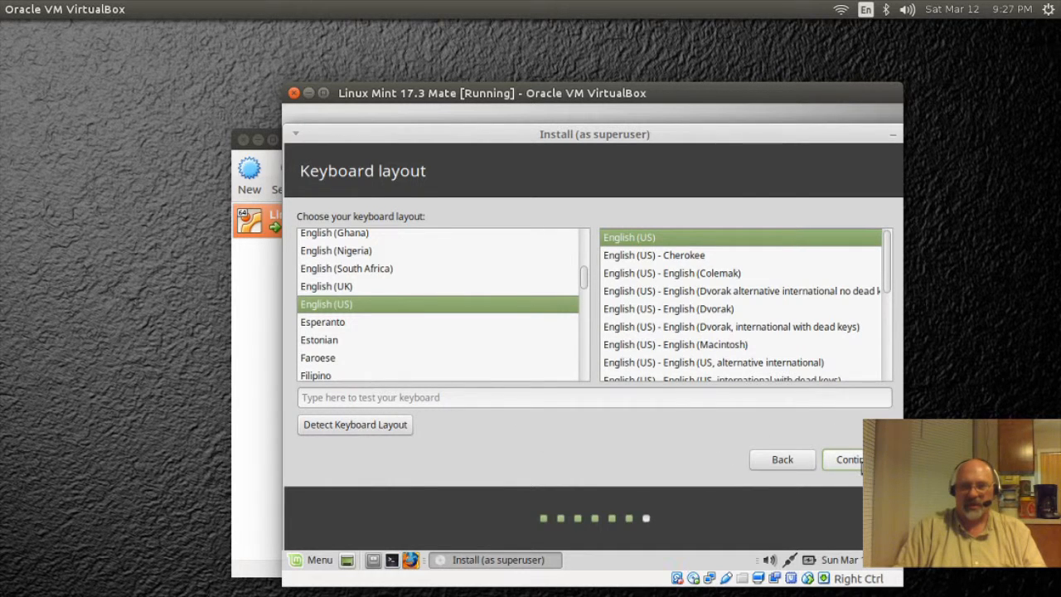
left_click(860, 461)
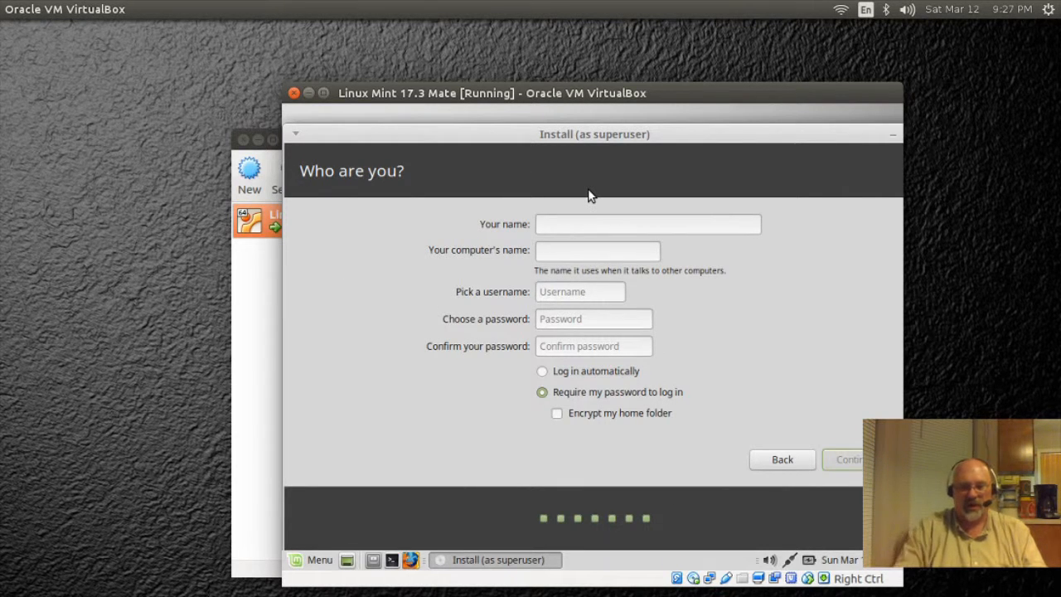
Step: Enter the account name, set and confirm the password, and enable Log in automatically
type("Mo")
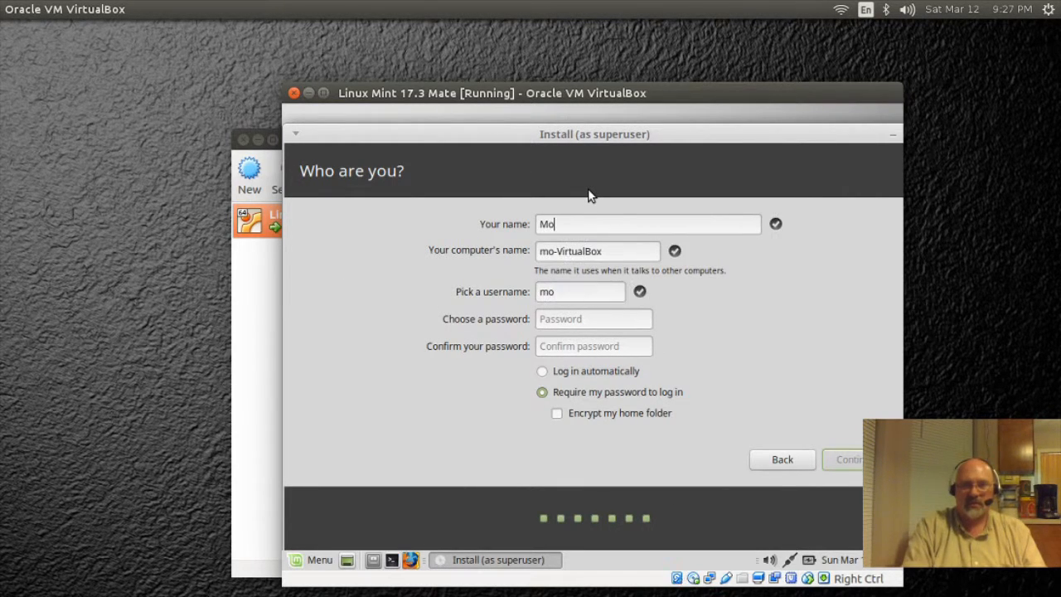
type("gosh")
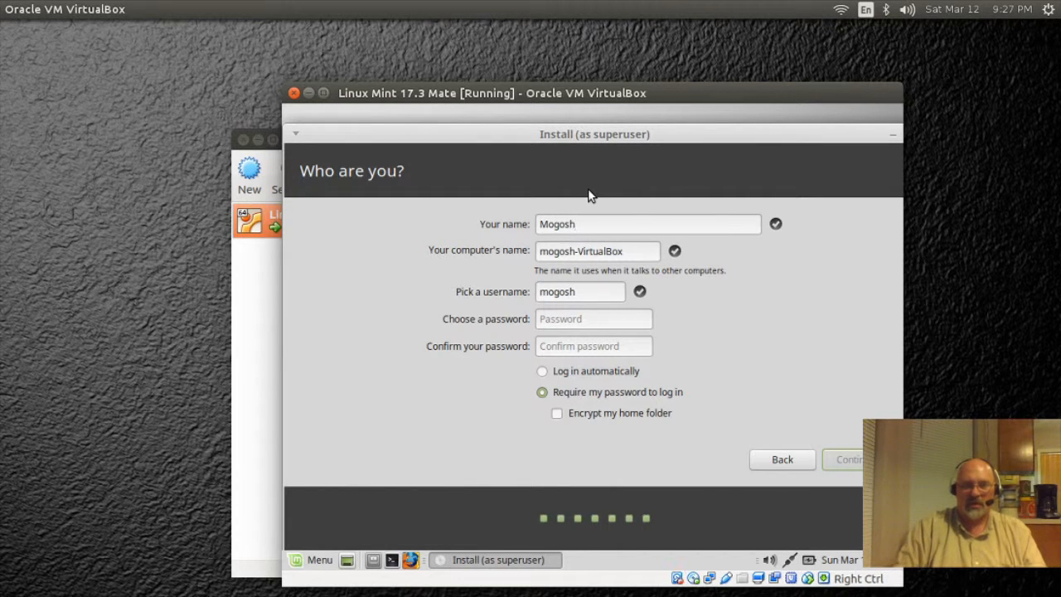
left_click(576, 319)
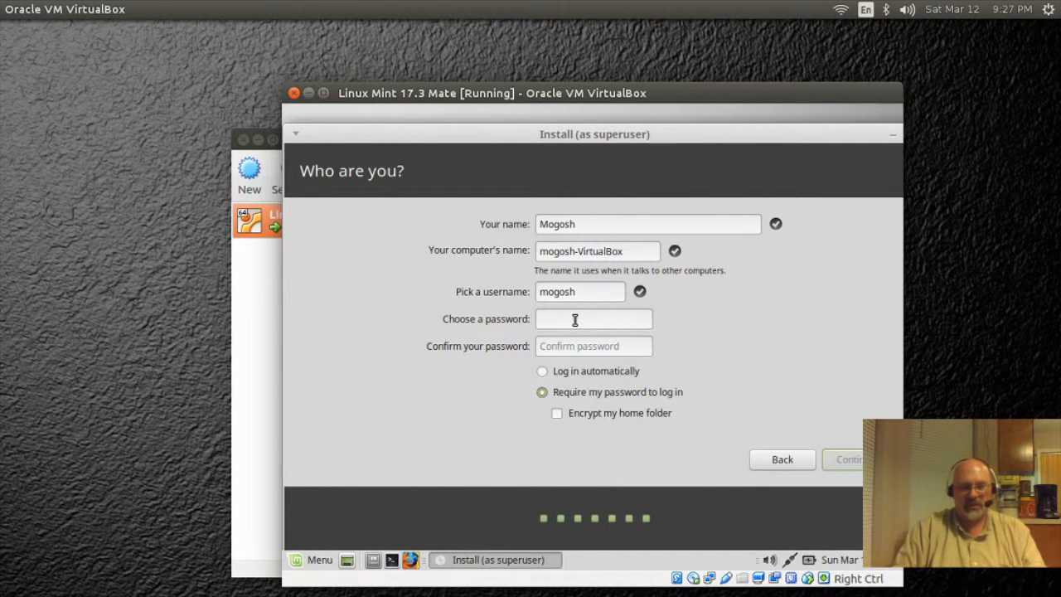
type("123")
left_click(558, 347)
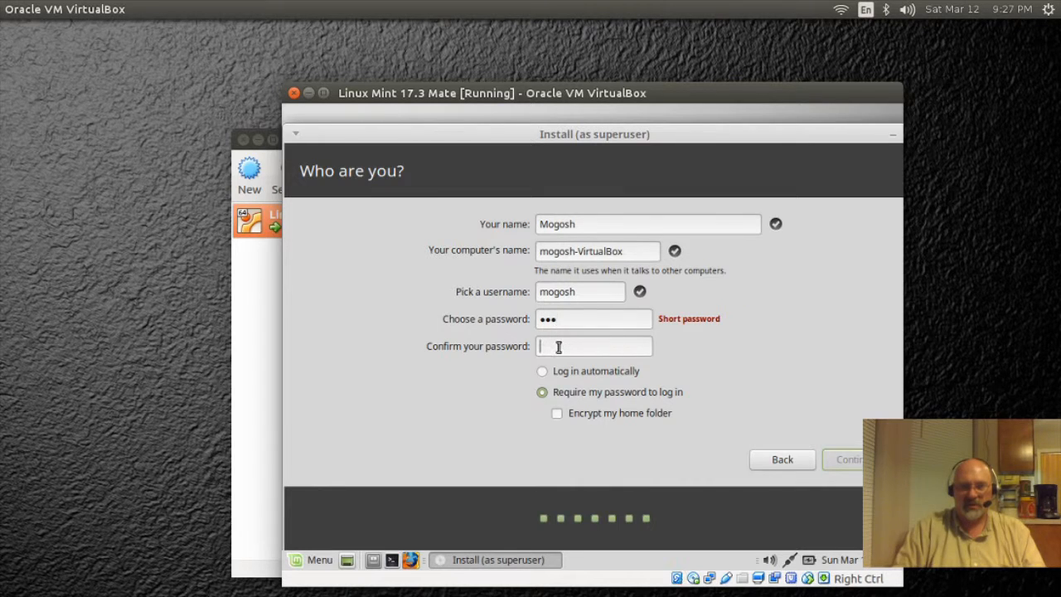
type("123")
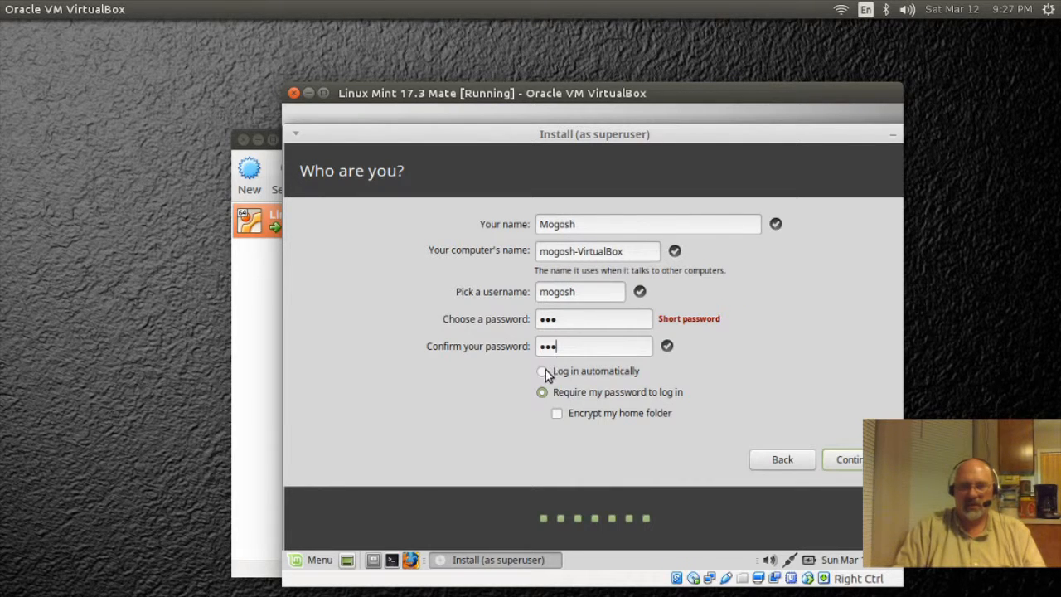
left_click(542, 373)
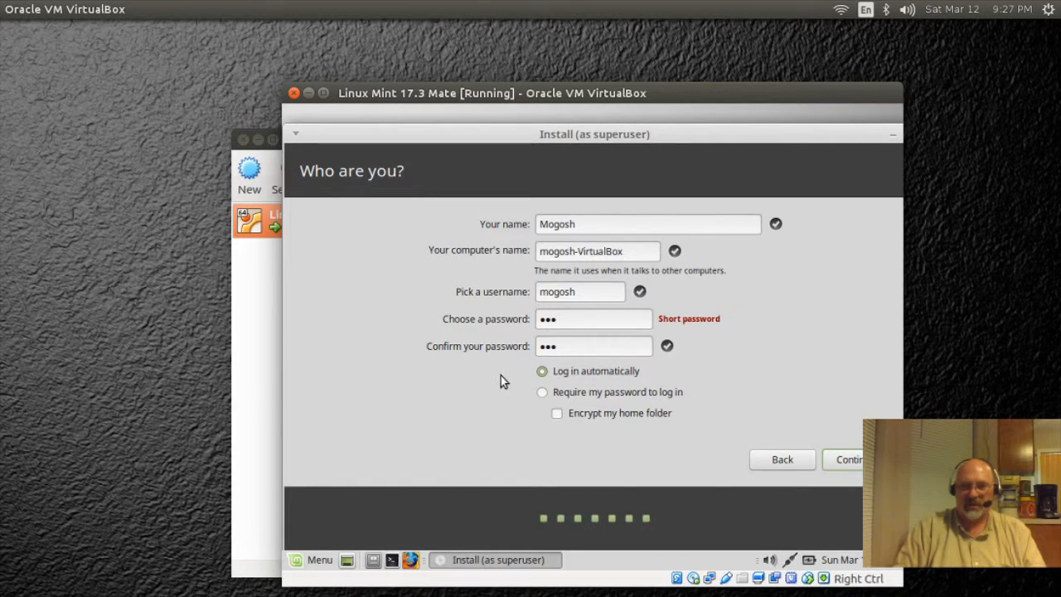
left_click(855, 461)
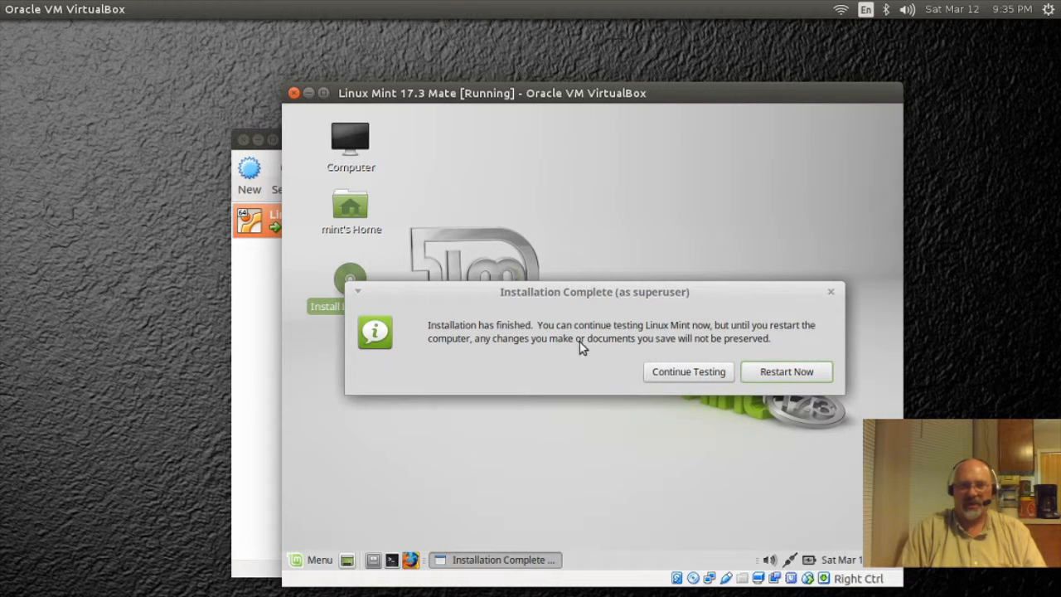
Step: Choose Restart Now in the Installation Complete dialog
left_click(779, 375)
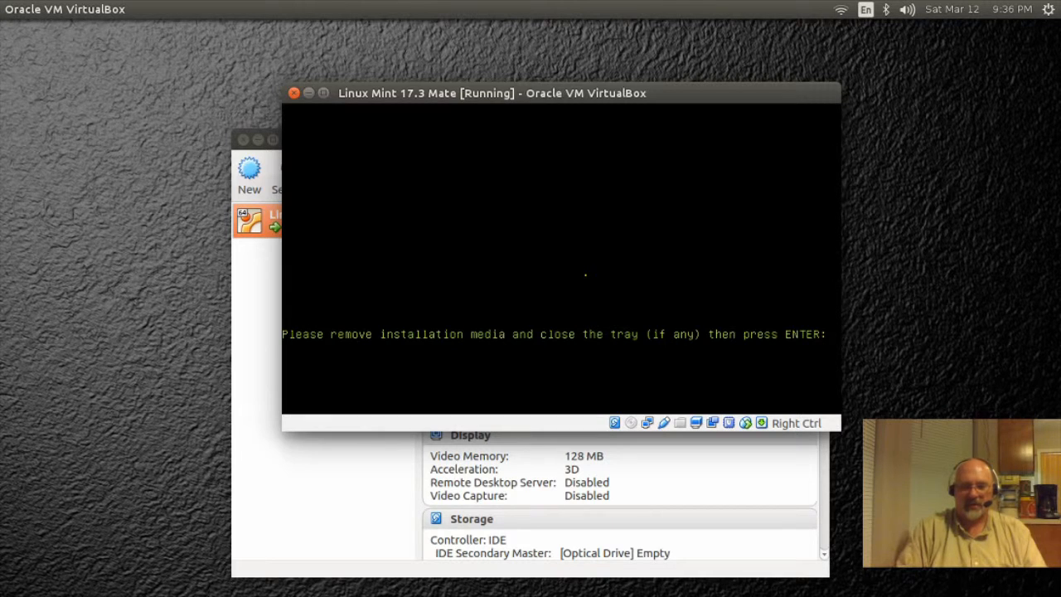
Step: Continue past the remove-media prompt to boot the installed Linux Mint 17.3 'Rosa'
key("Return")
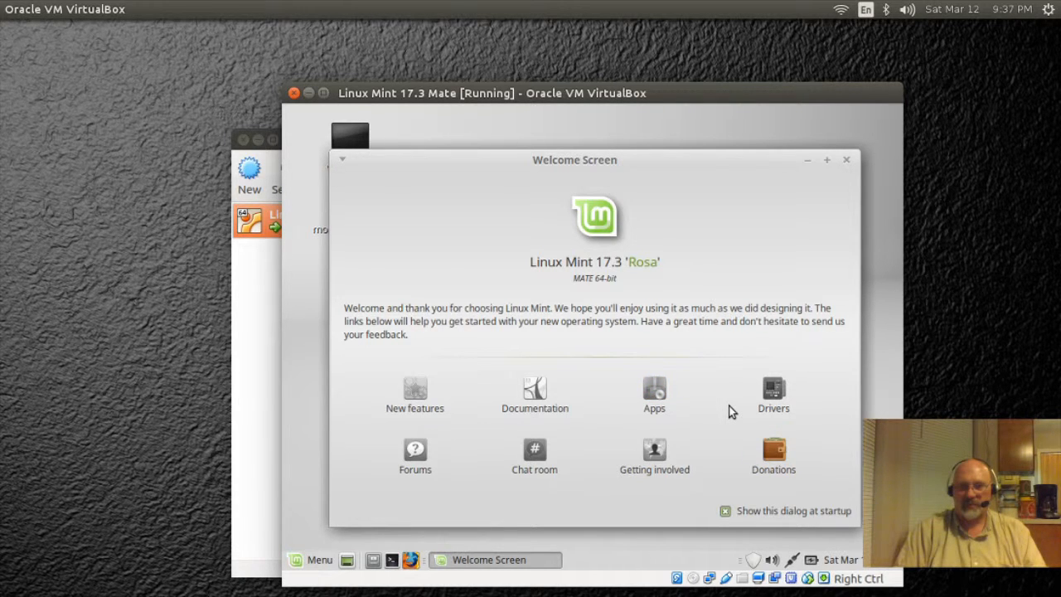
Step: Close the Mint Welcome Screen, maximize the VM window, and open the VirtualBox View menu
left_click(846, 159)
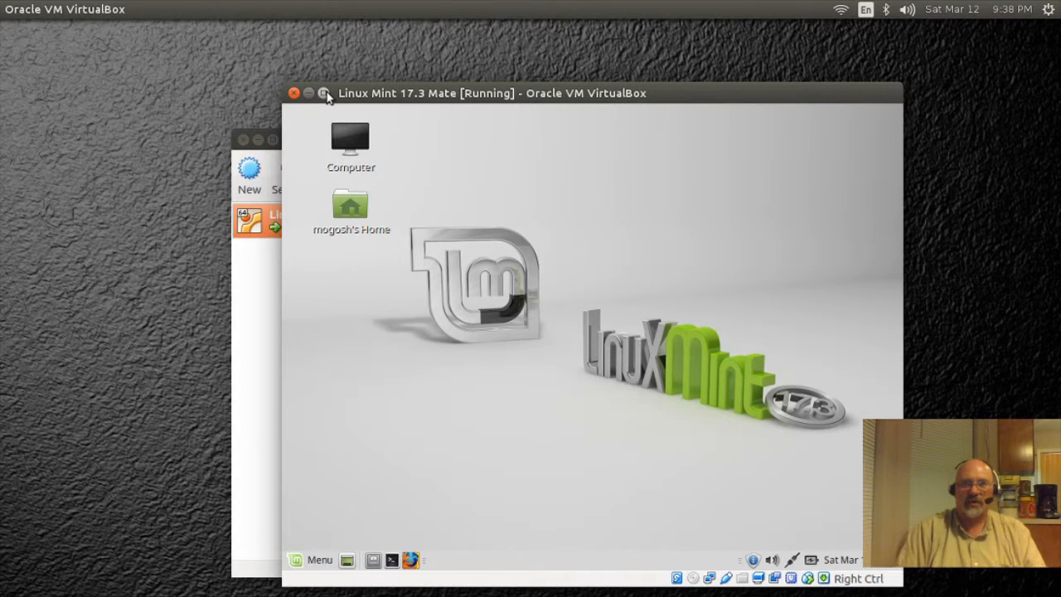
left_click(325, 94)
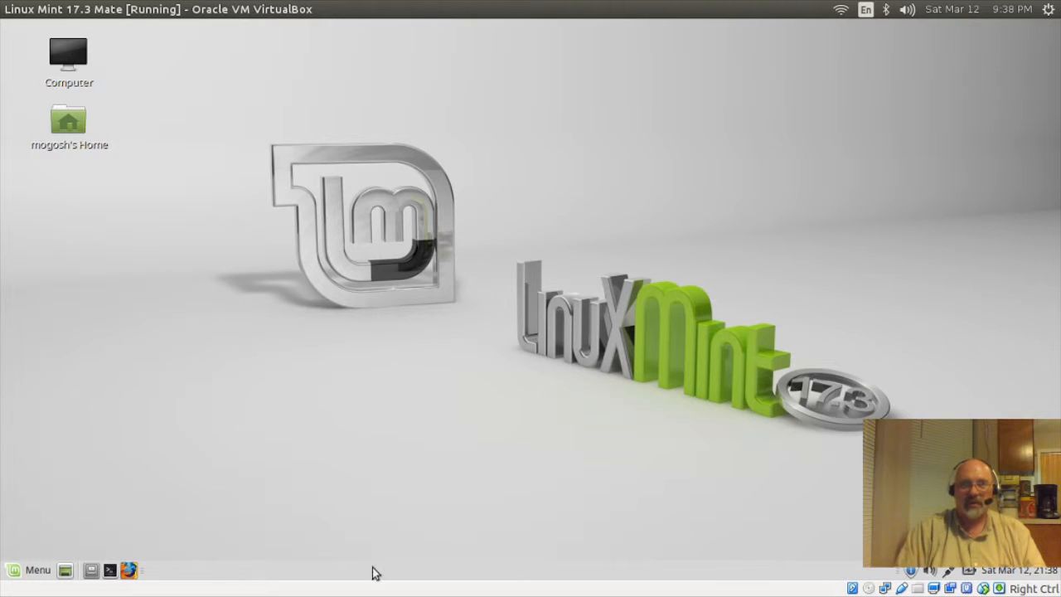
mouse_move(98, 6)
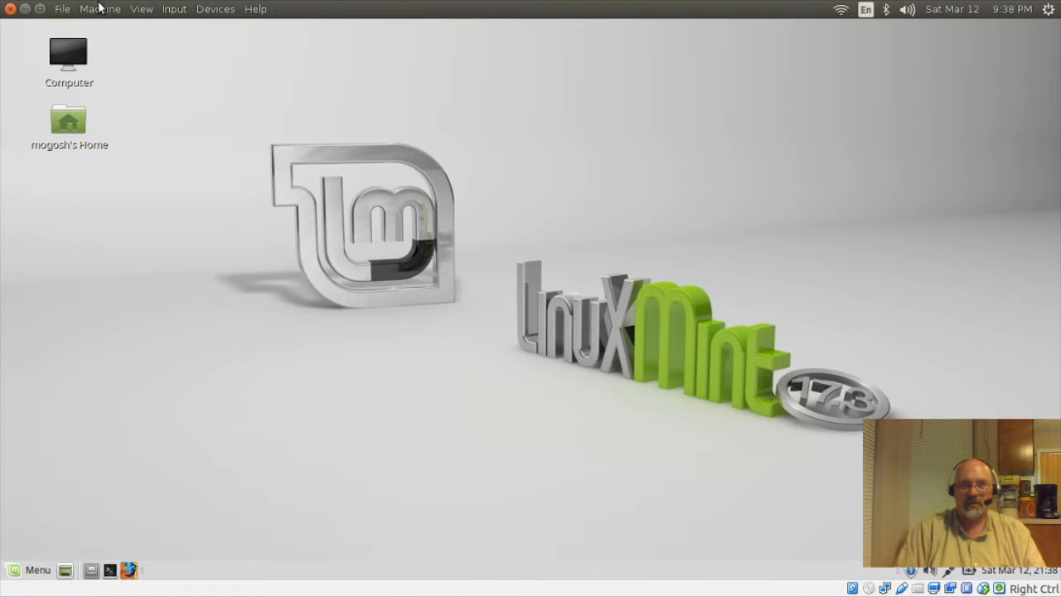
left_click(142, 10)
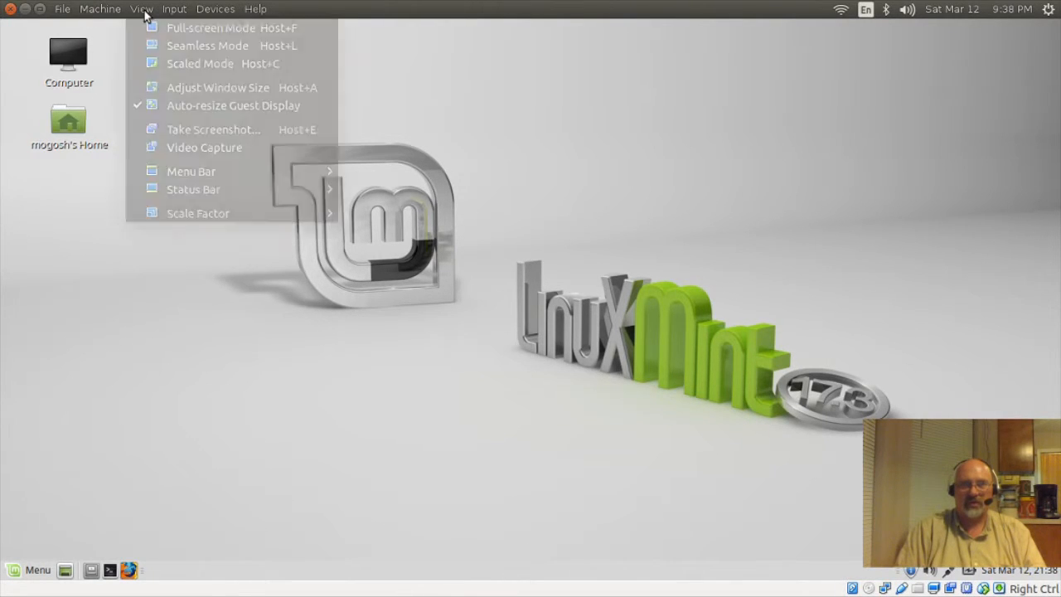
Step: Switch the VM display to Full-screen Mode
left_click(190, 26)
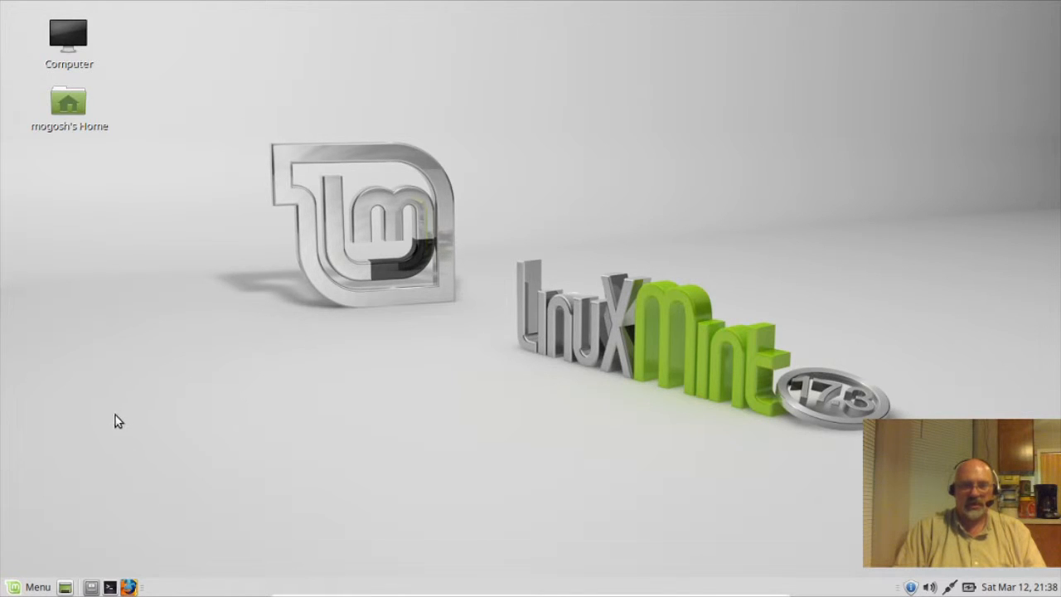
Step: Open Change Desktop Background and browse the wallpaper list in maximized Appearance Preferences
right_click(426, 364)
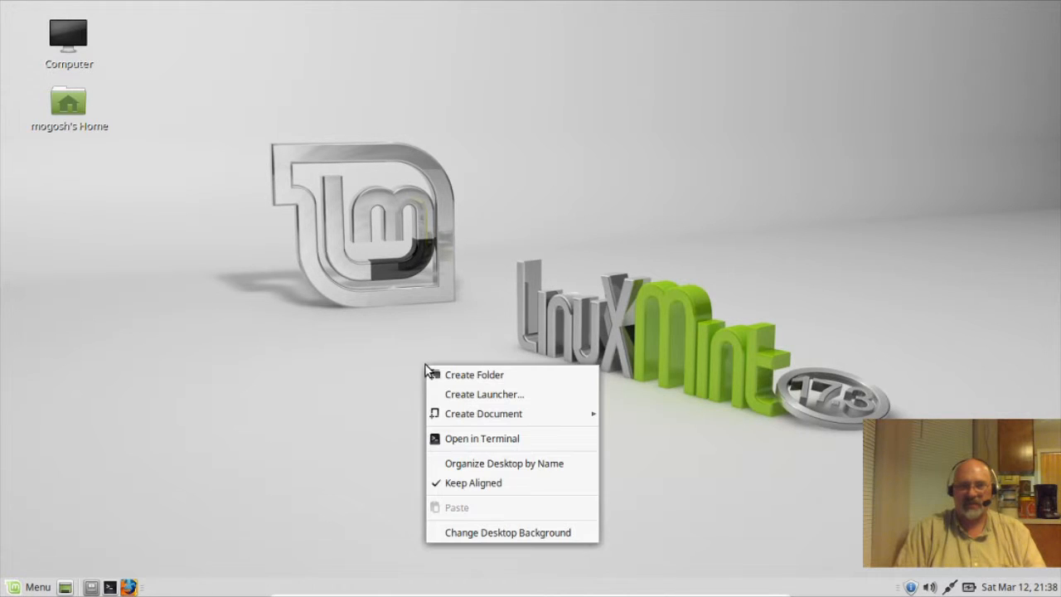
left_click(478, 535)
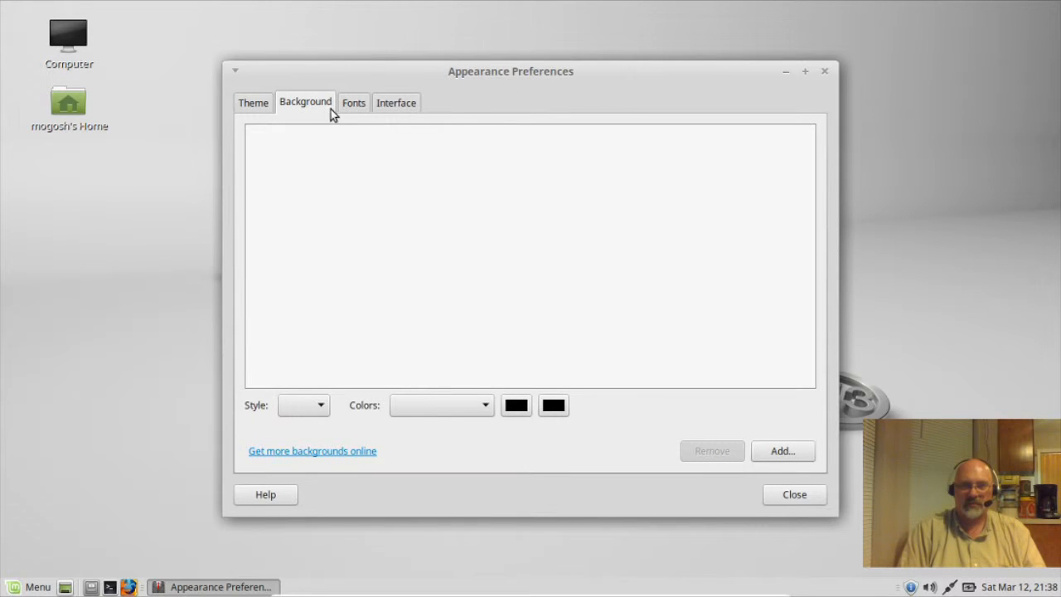
left_click(262, 104)
left_click(348, 107)
left_click(327, 103)
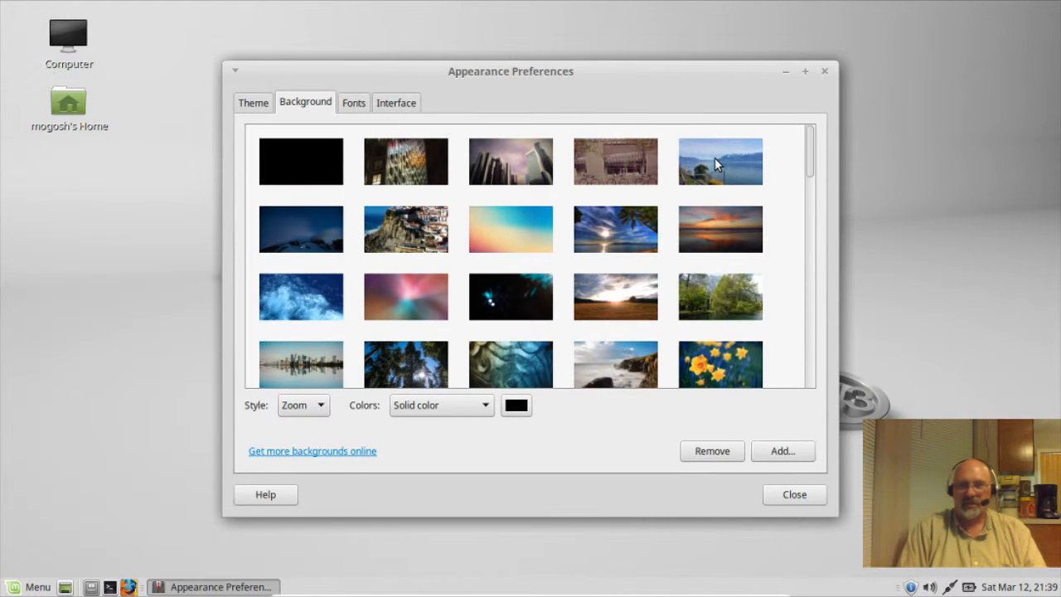
double_click(630, 75)
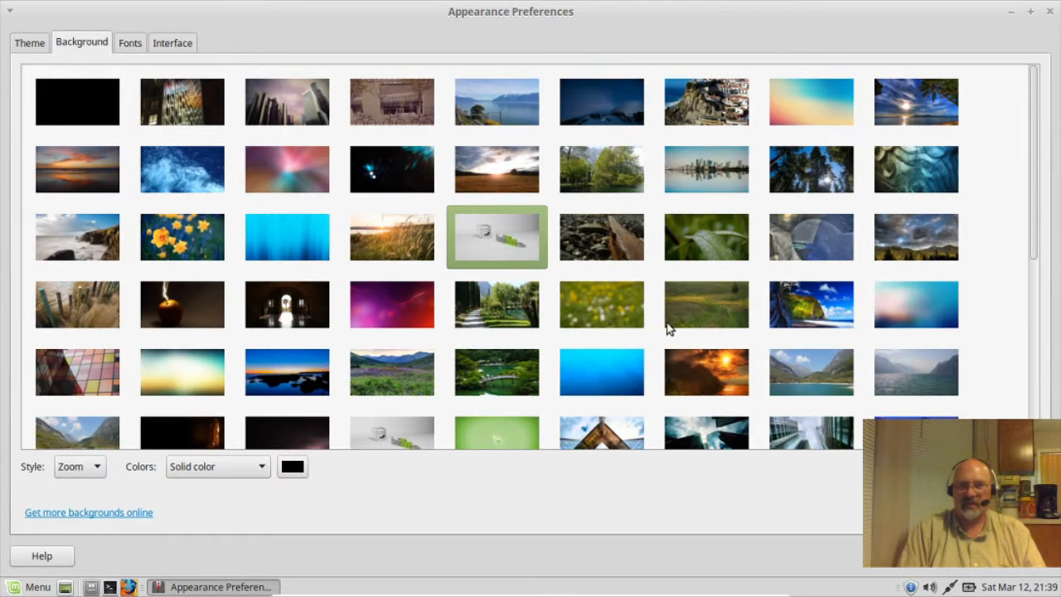
scroll(801, 252, "down", 1)
scroll(801, 250, "down", 6)
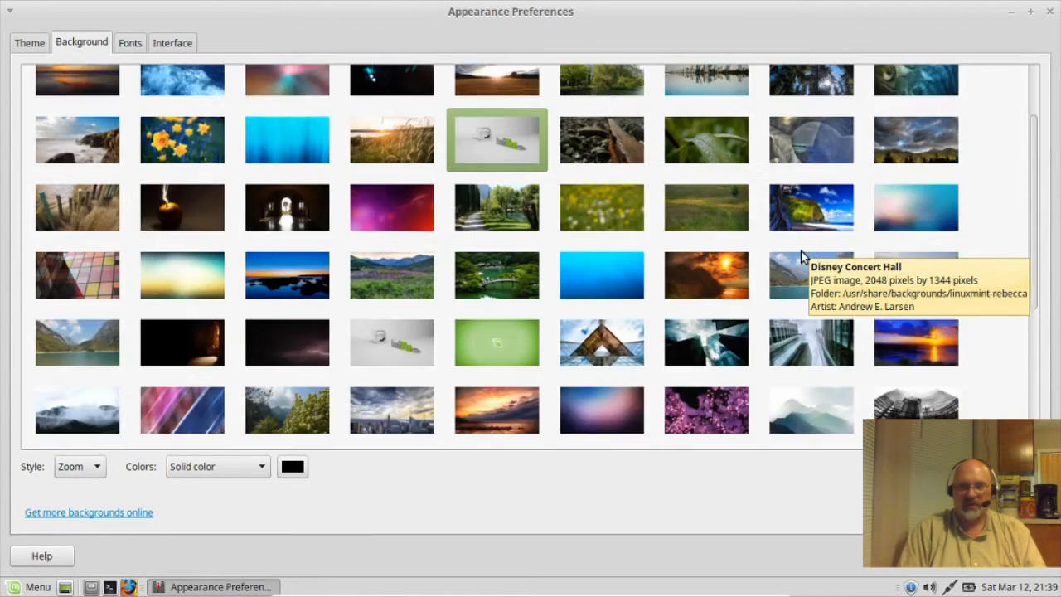
scroll(801, 251, "down", 1)
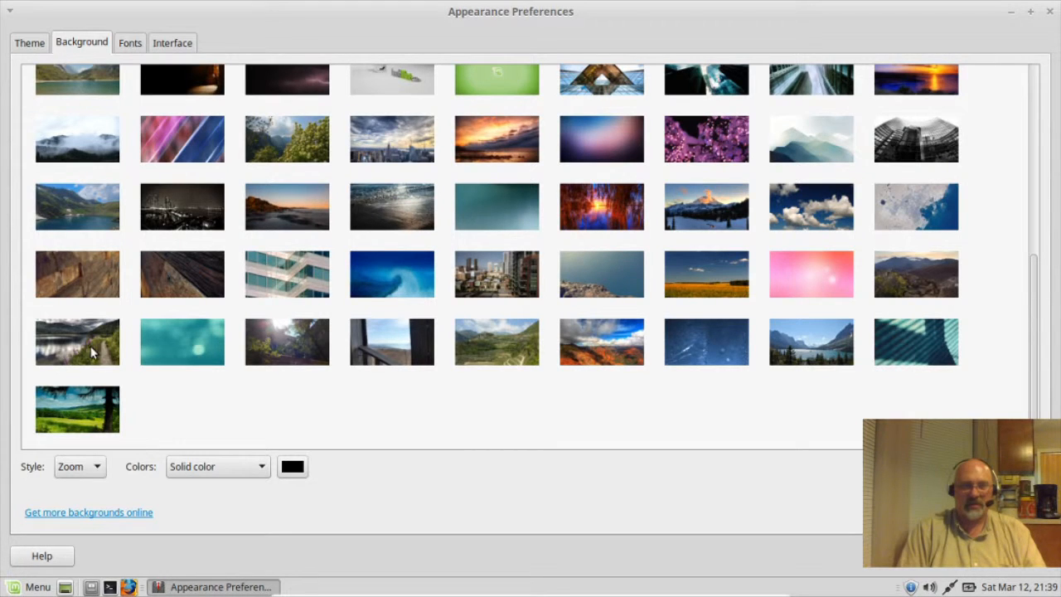
Step: Try the meadow and checkered glass wallpapers, settle on the coastal cliff photo, and close
left_click(83, 398)
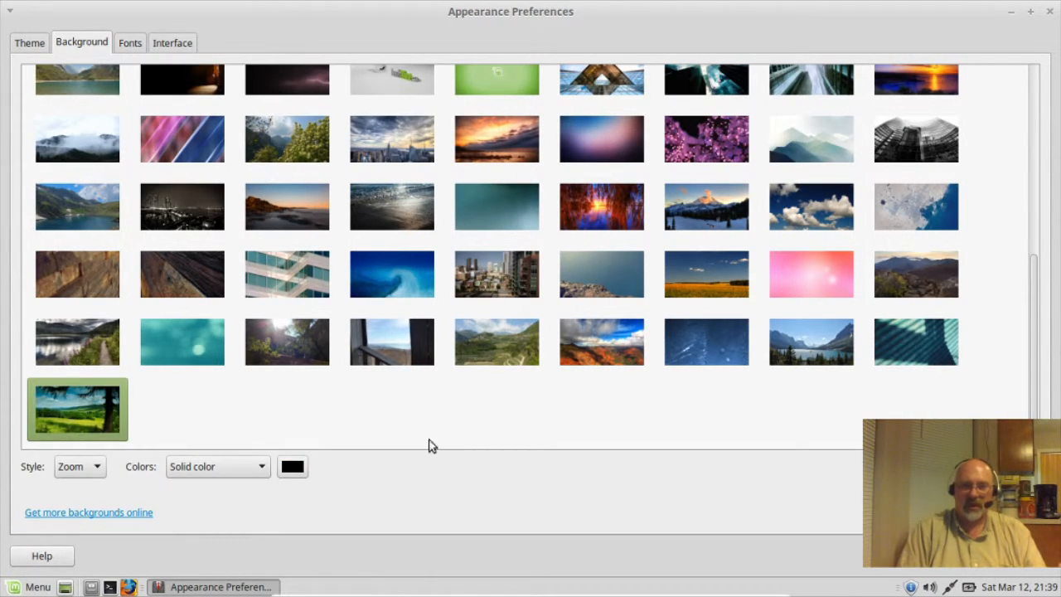
left_click(1010, 14)
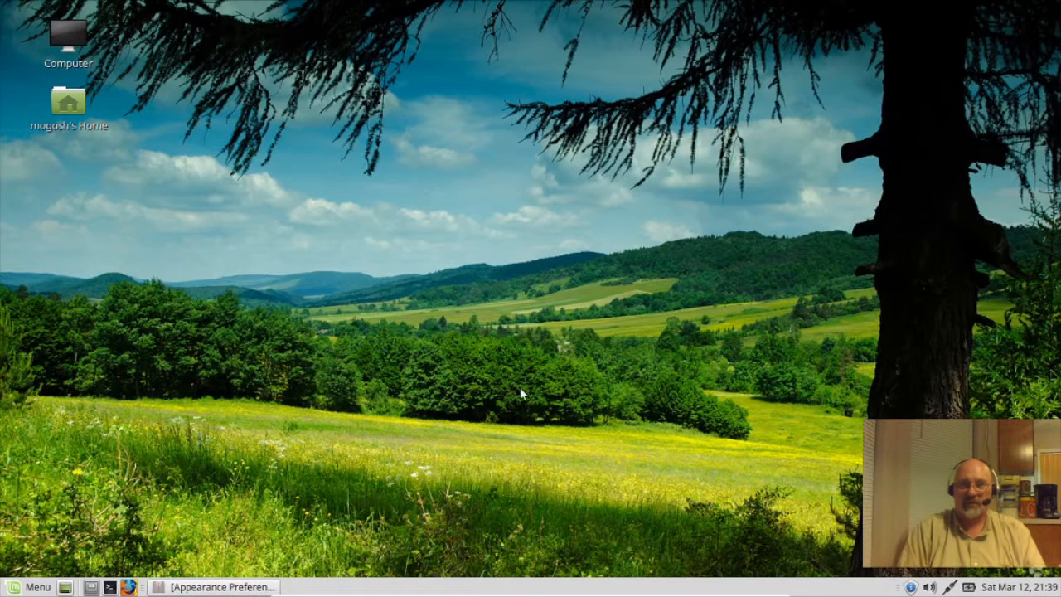
left_click(197, 587)
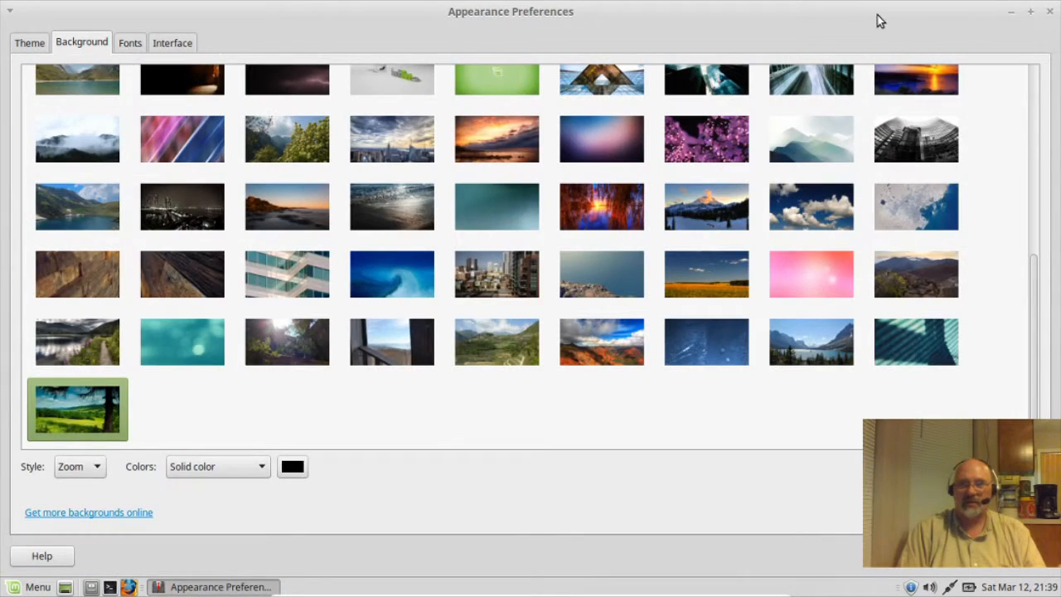
double_click(881, 20)
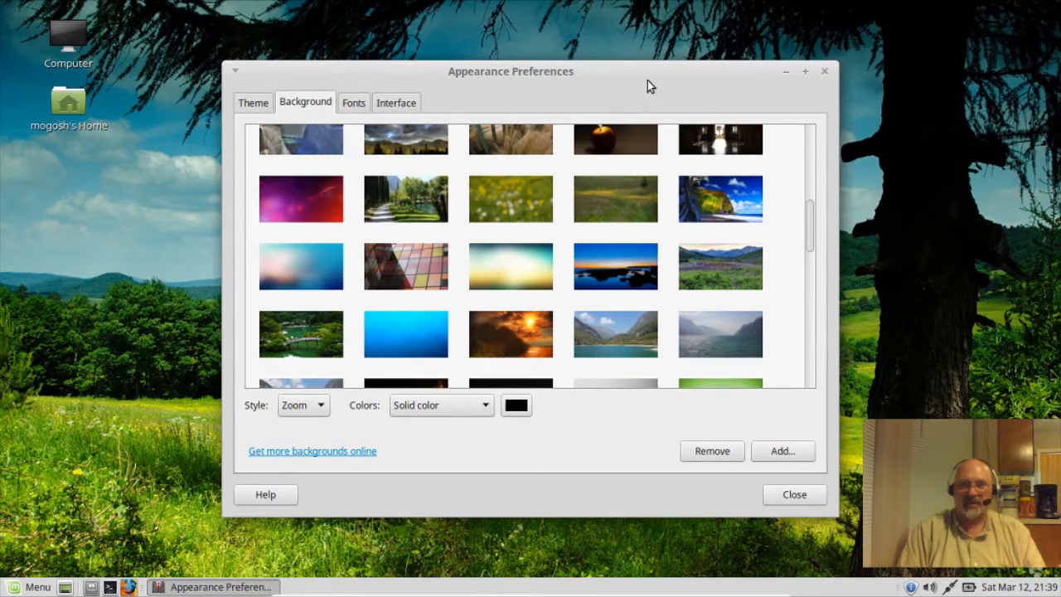
left_click(385, 268)
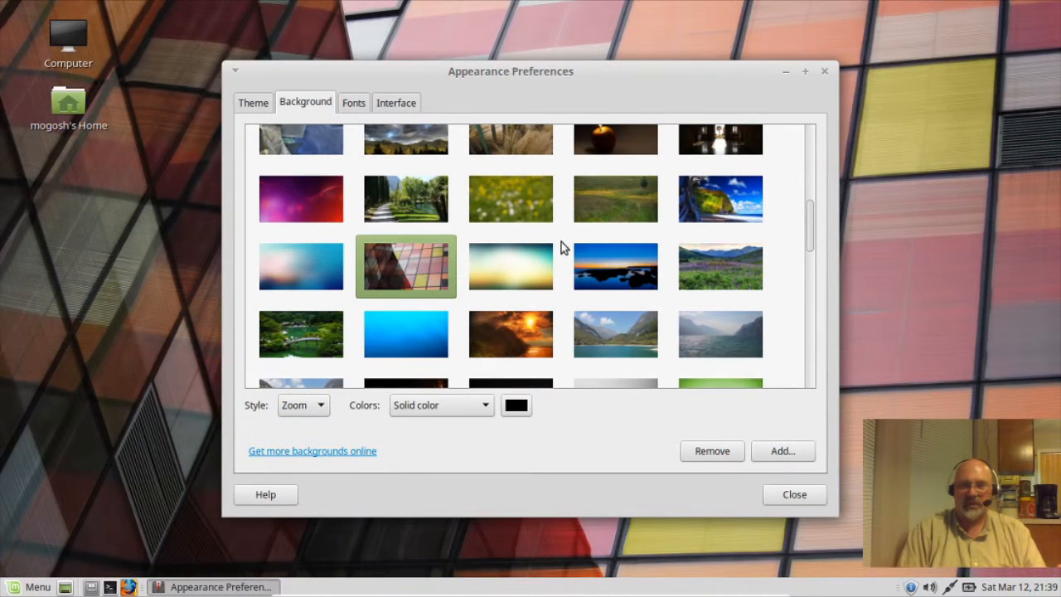
left_click(721, 195)
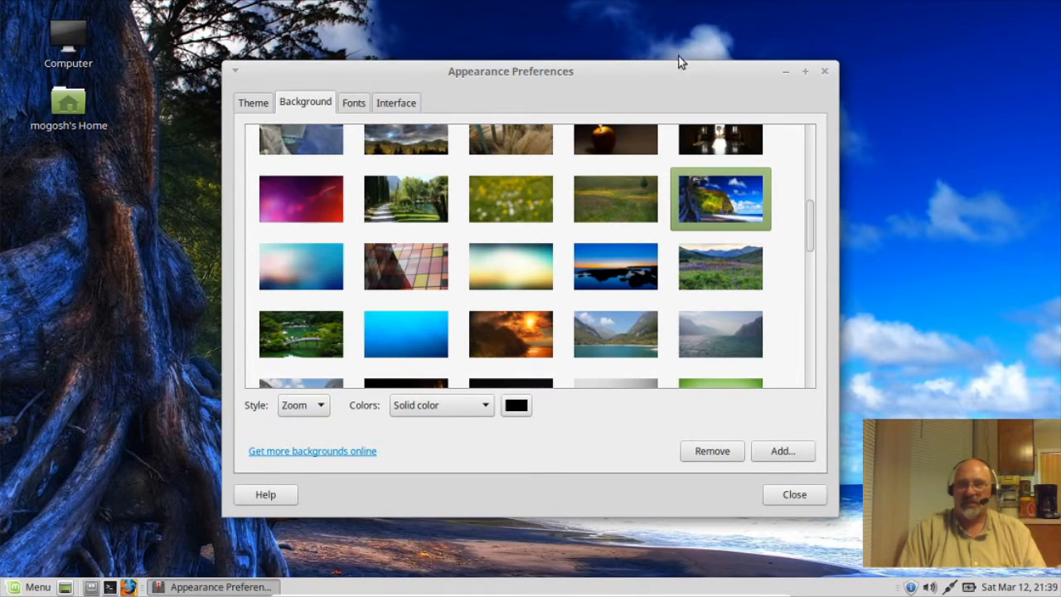
left_click_drag(651, 72, 697, 85)
left_click(841, 509)
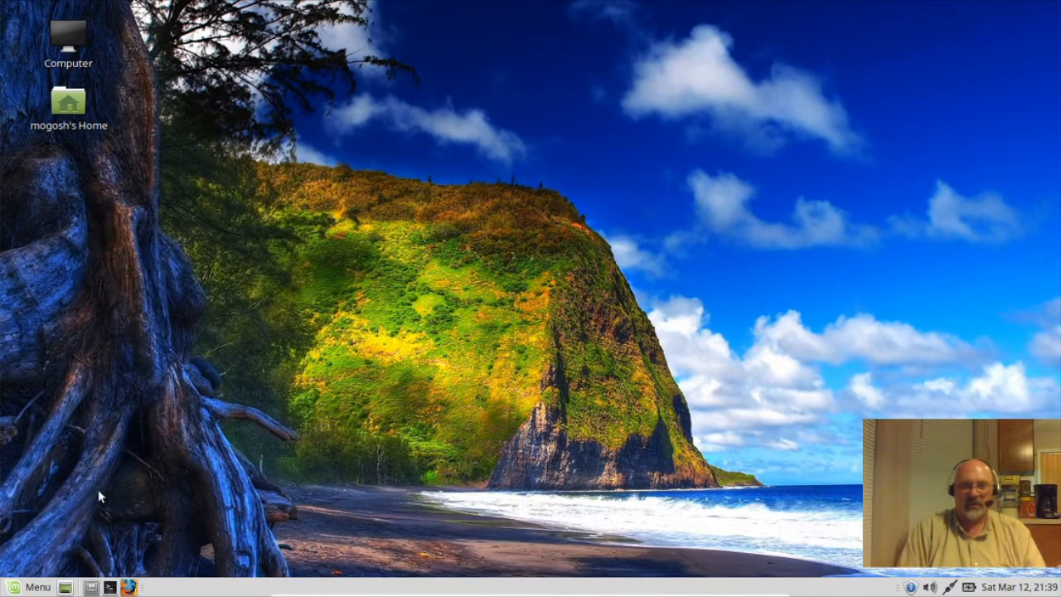
Step: Open Appearance Preferences from the Menu and scroll through the wallpaper choices
left_click(29, 588)
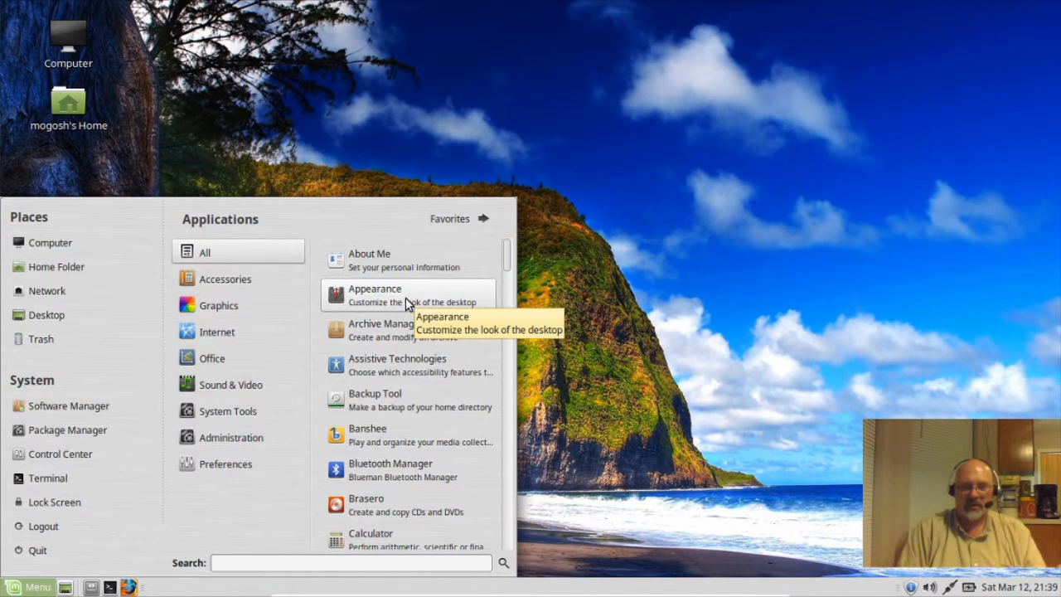
left_click(406, 298)
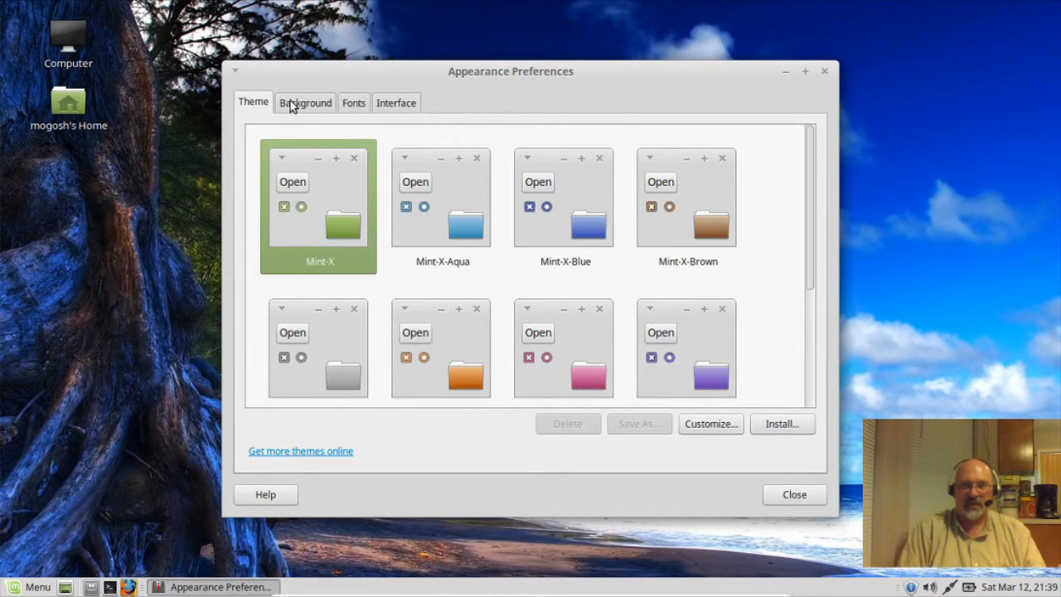
left_click(300, 111)
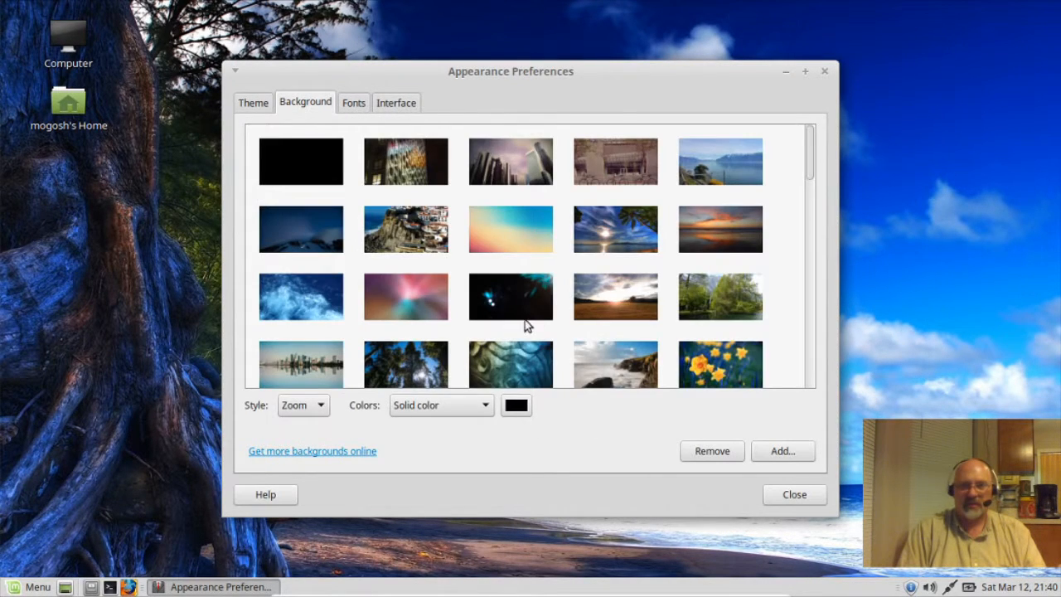
scroll(812, 257, "down", 1)
scroll(812, 257, "down", 10)
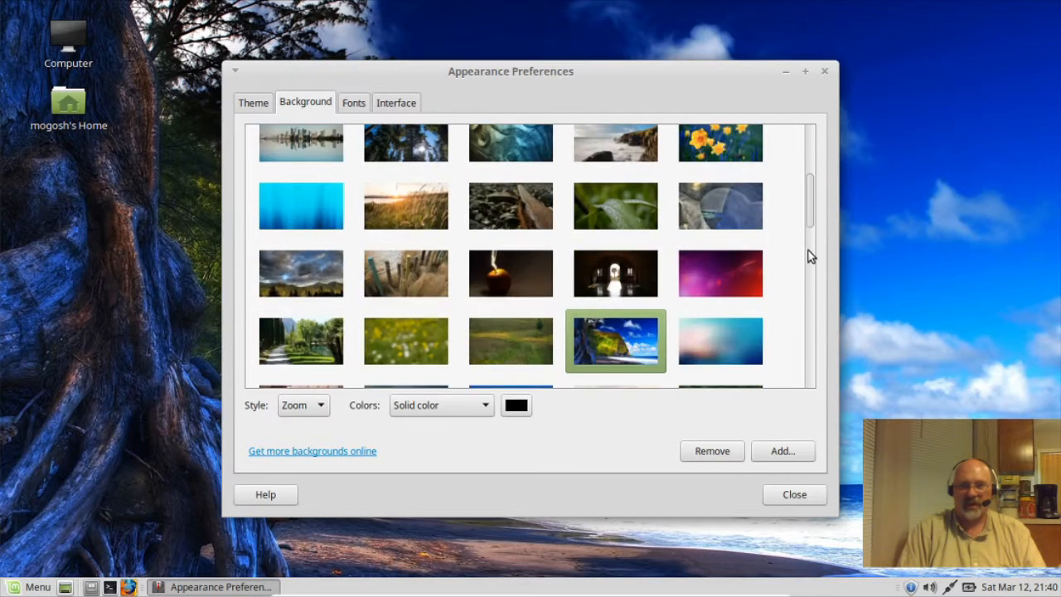
scroll(811, 257, "down", 5)
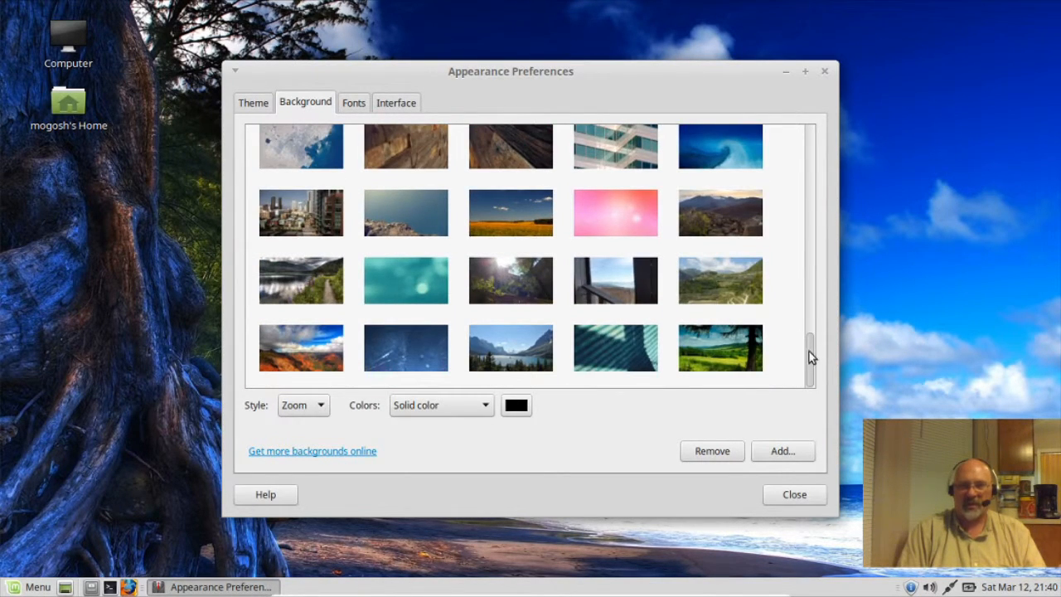
left_click_drag(809, 355, 848, 7)
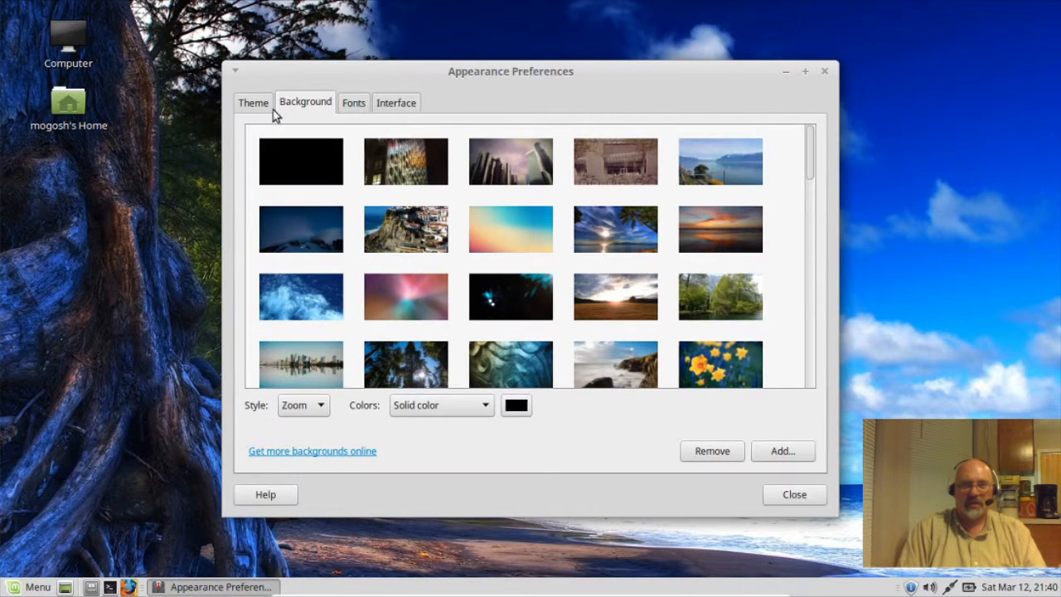
Step: Try Mint-X-Aqua and Mint-X-Pink, then apply the Mint-X-Sand theme and close preferences
left_click(258, 106)
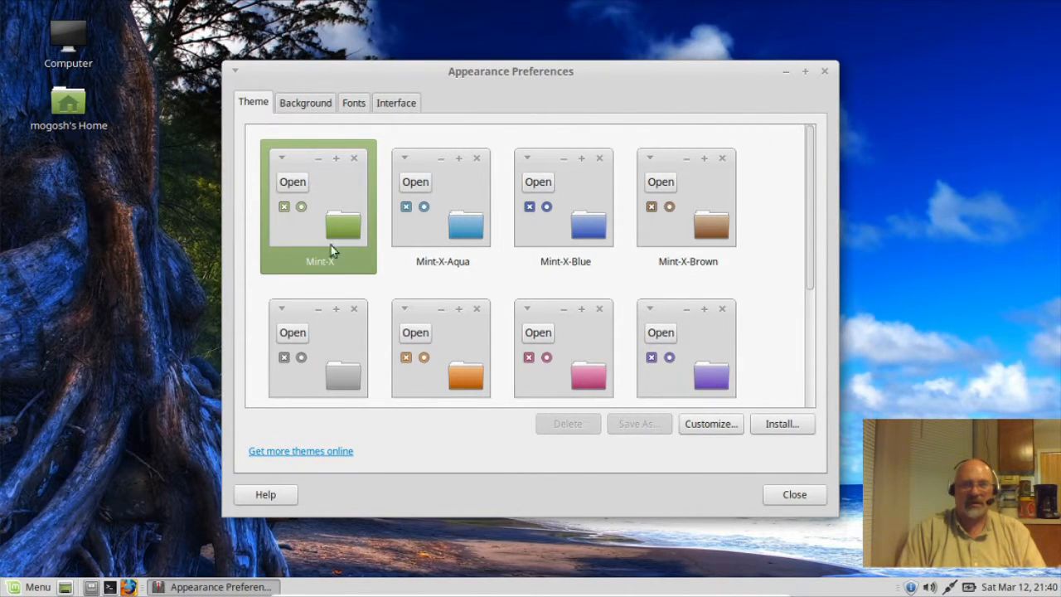
left_click(460, 211)
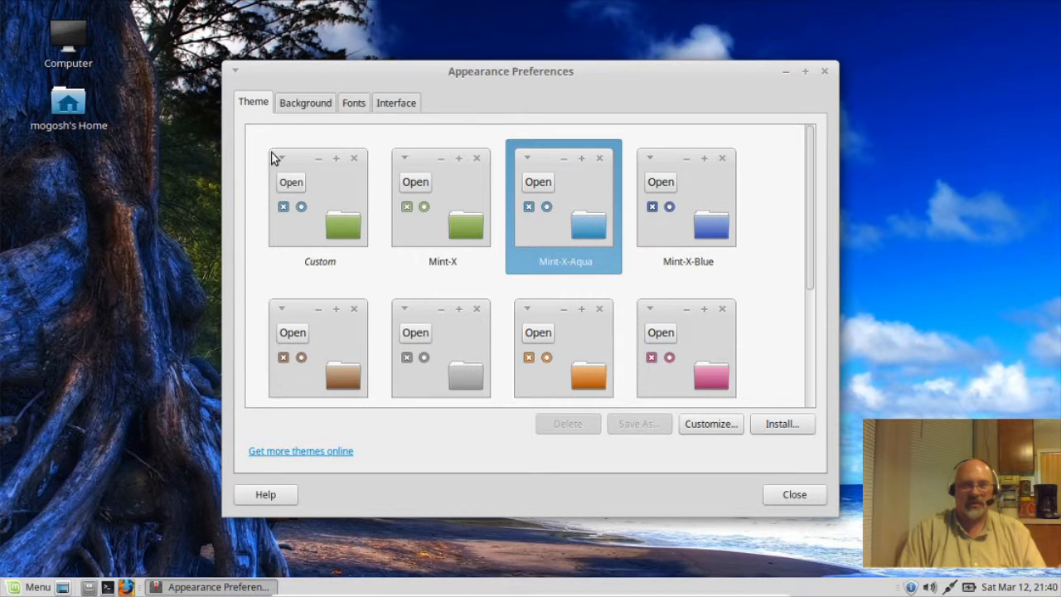
left_click(687, 342)
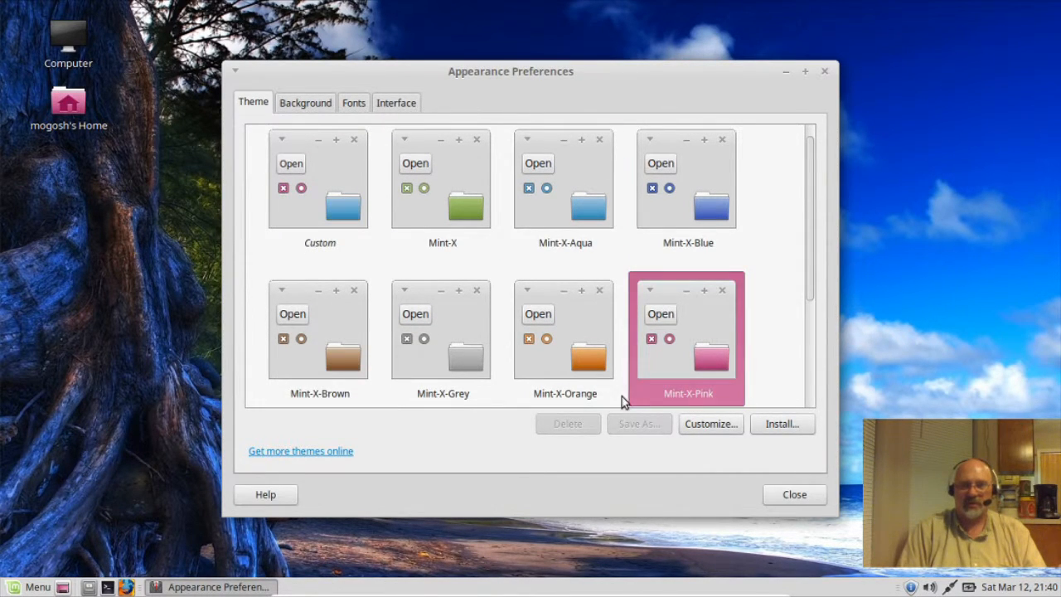
scroll(771, 238, "down", 3)
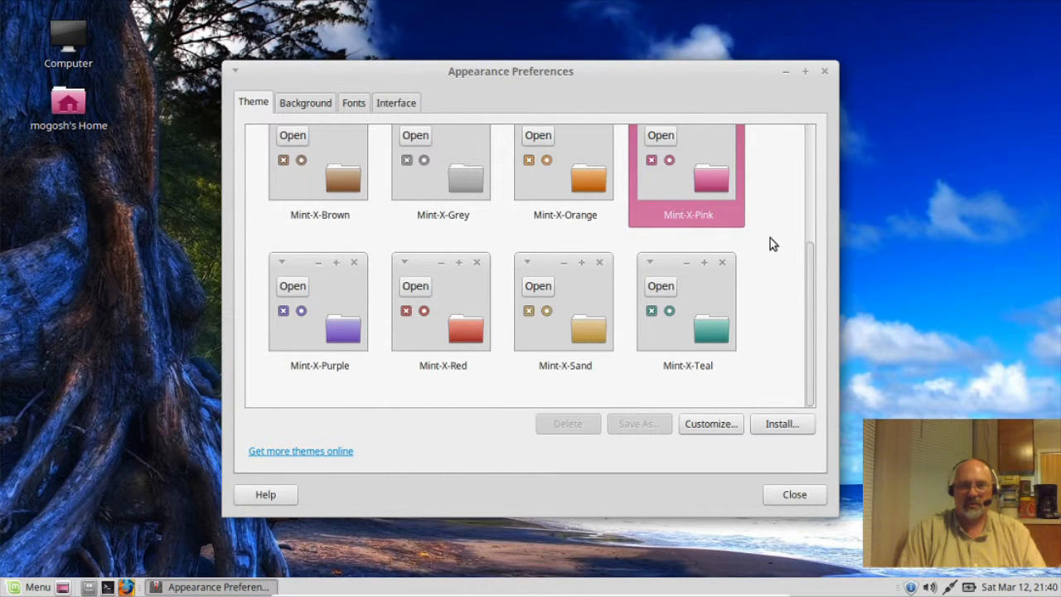
left_click(573, 325)
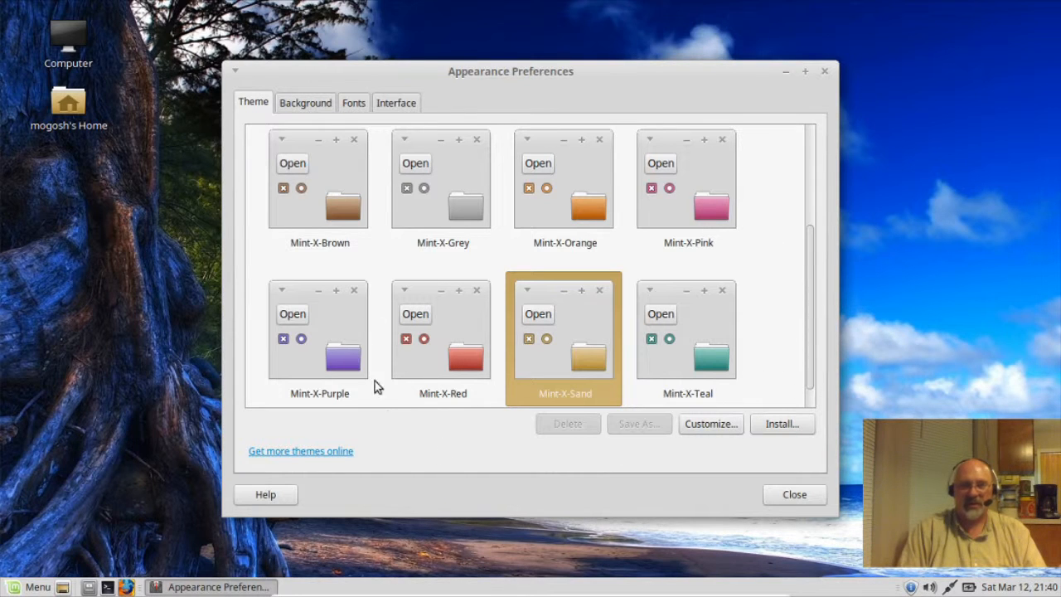
left_click(357, 109)
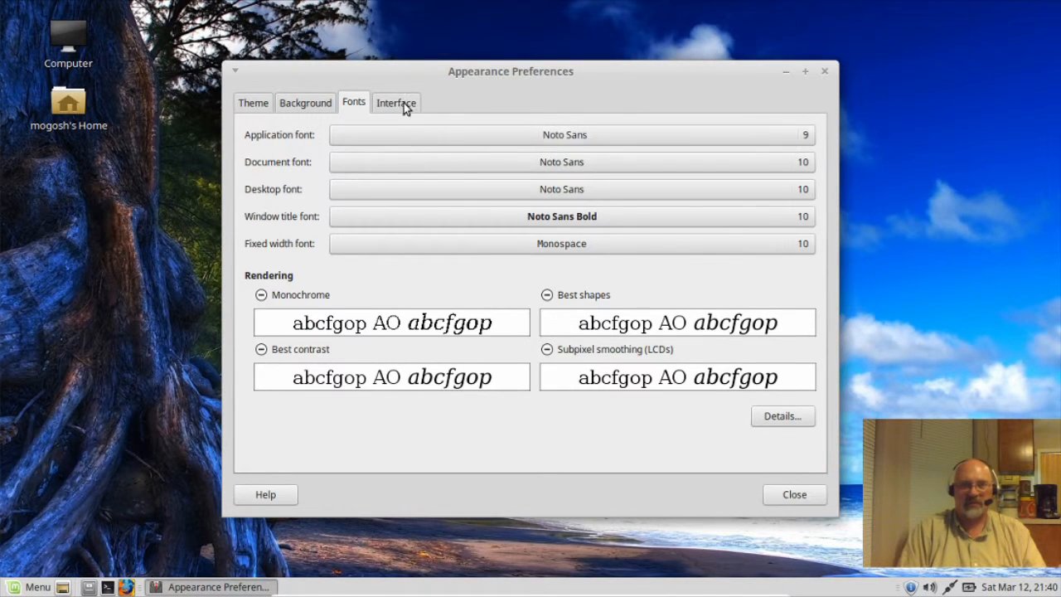
left_click(772, 500)
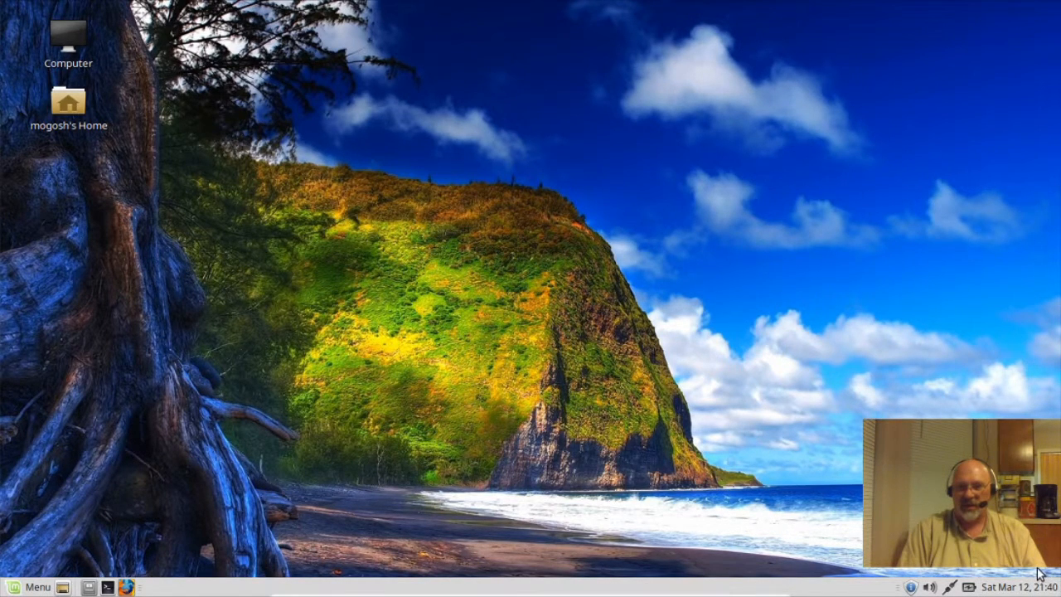
Step: Set the panel clock to 12-hour format with seconds hidden, then view its Locations page
right_click(1001, 590)
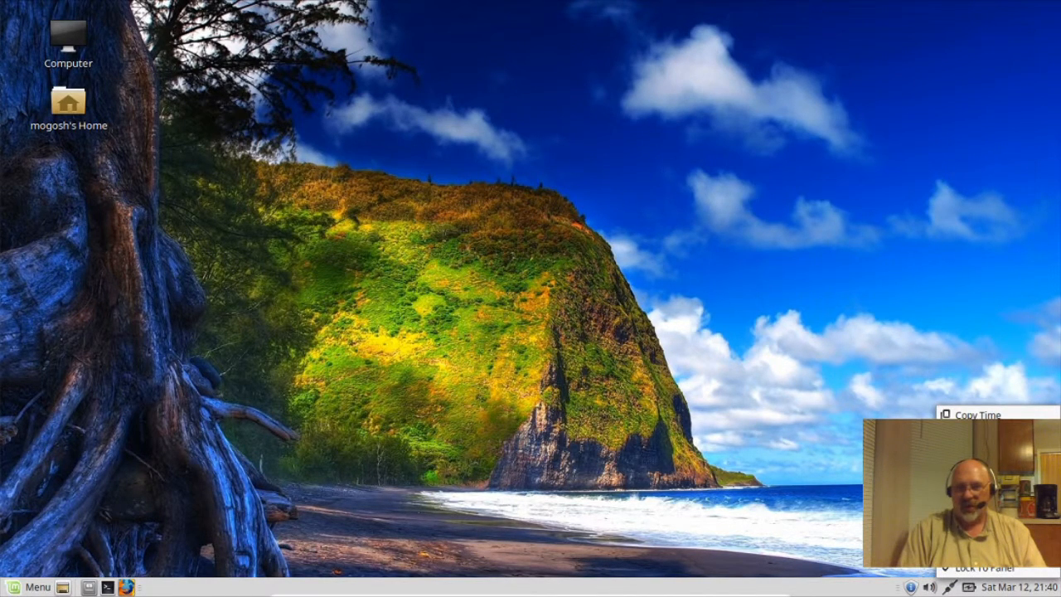
left_click(982, 468)
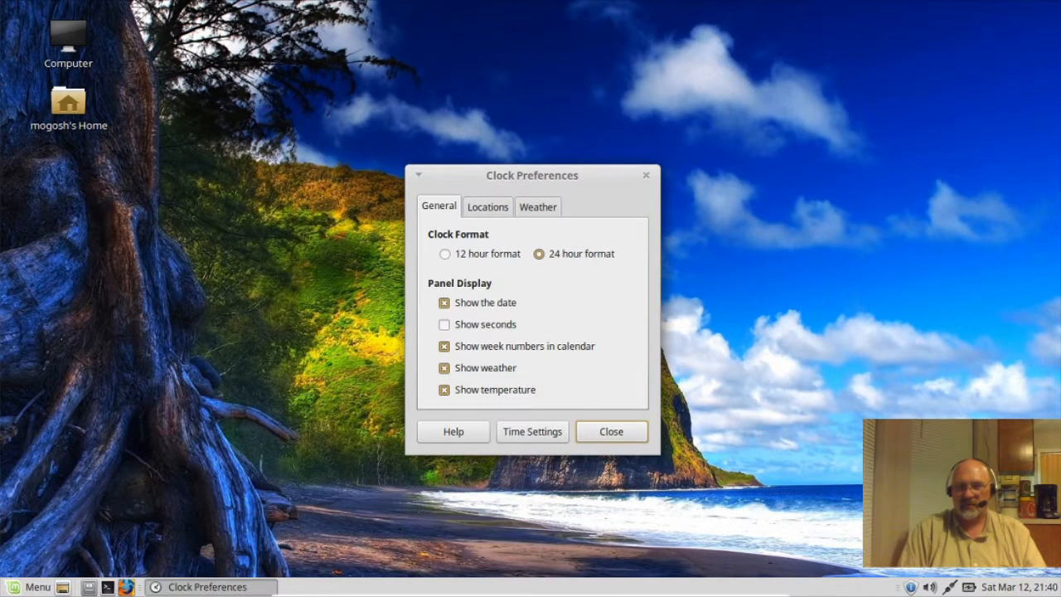
left_click(445, 255)
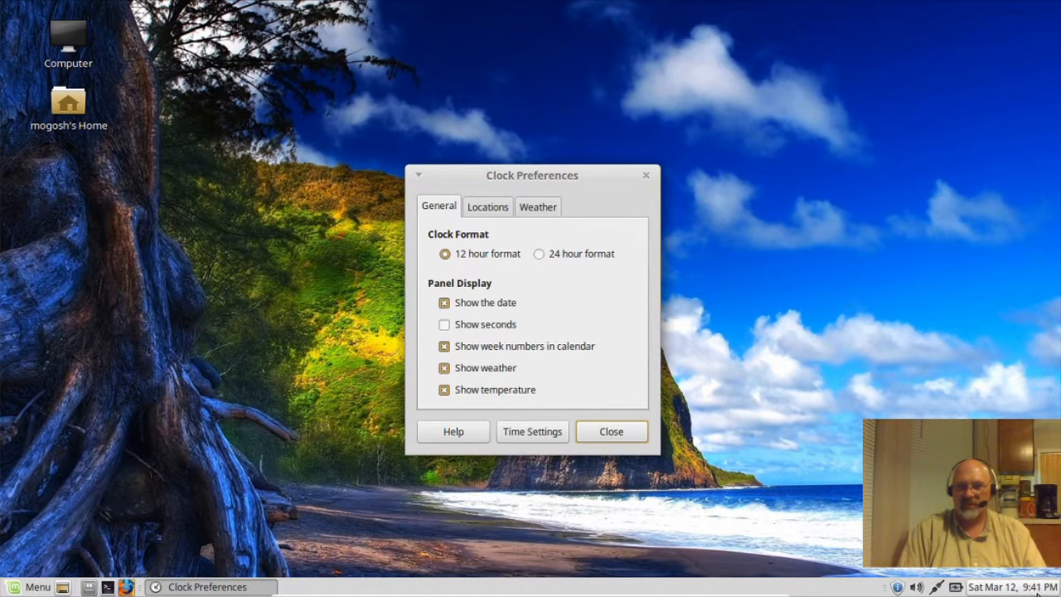
left_click(445, 327)
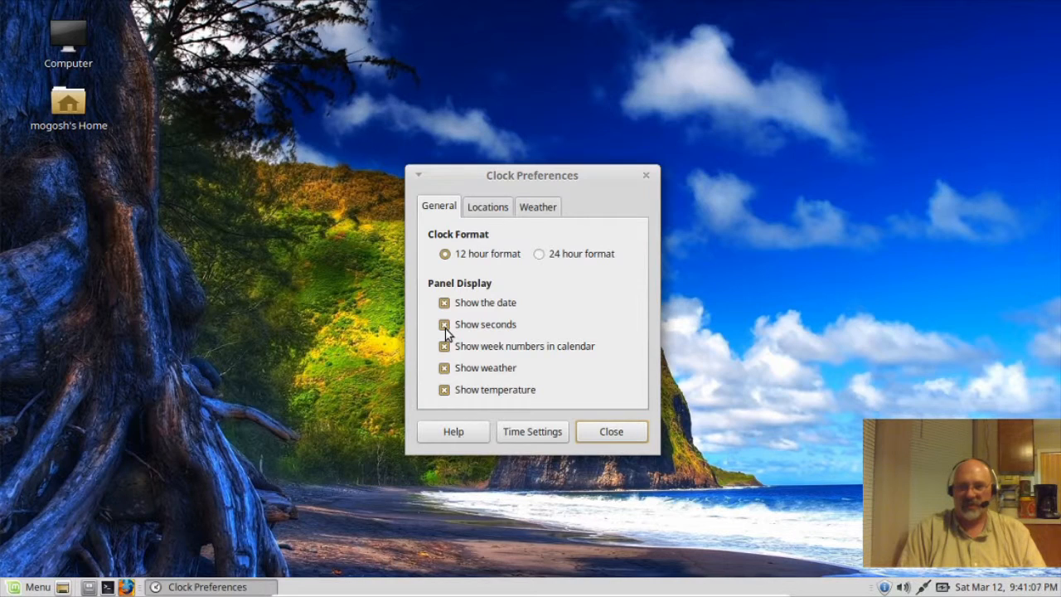
left_click(445, 326)
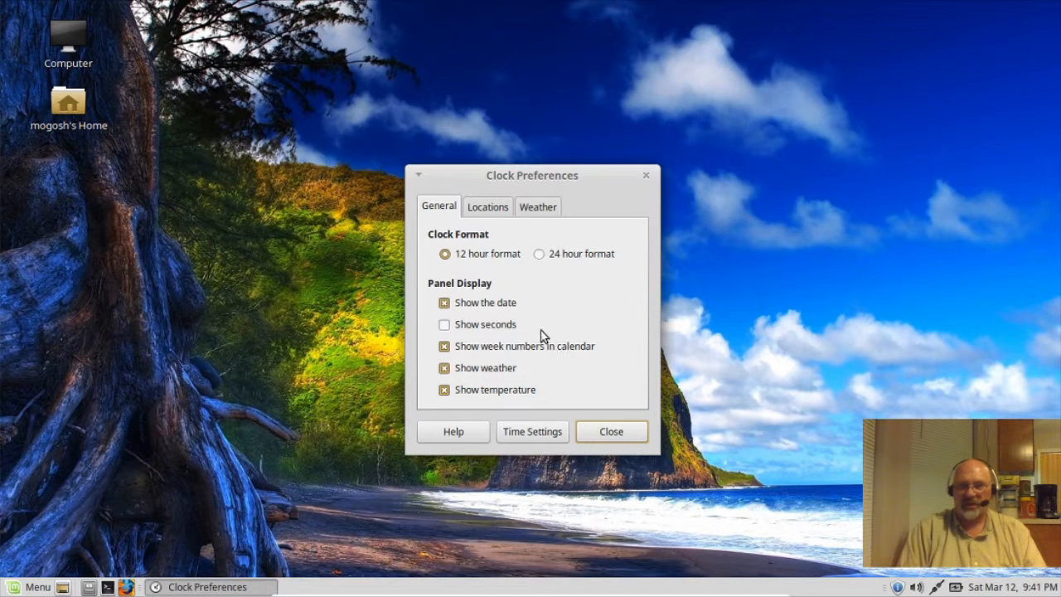
left_click(478, 209)
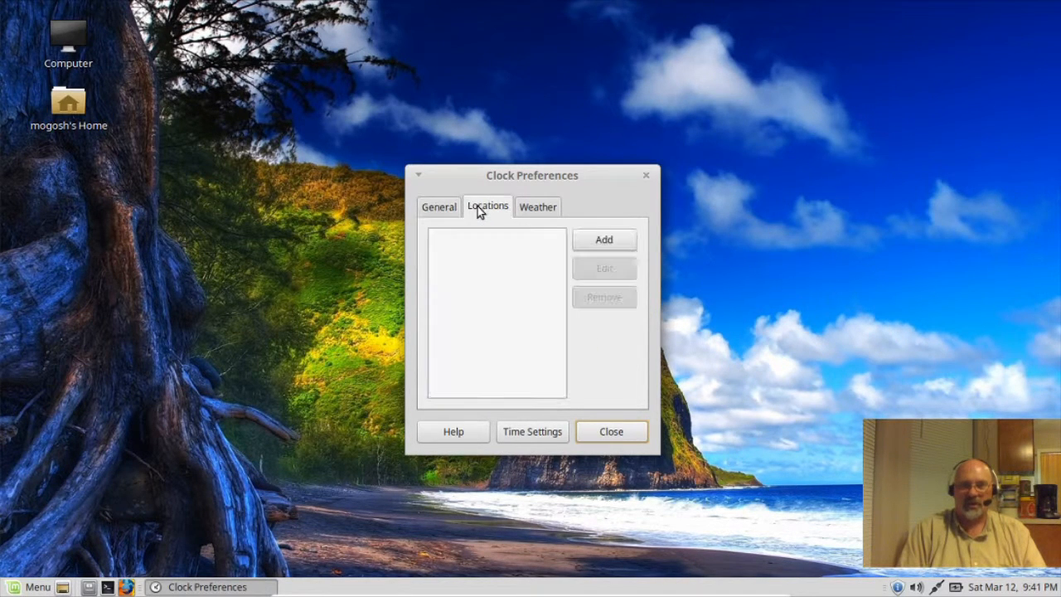
Step: Add Little Rock Air Force Base as the clock location by searching 'little'
left_click(592, 242)
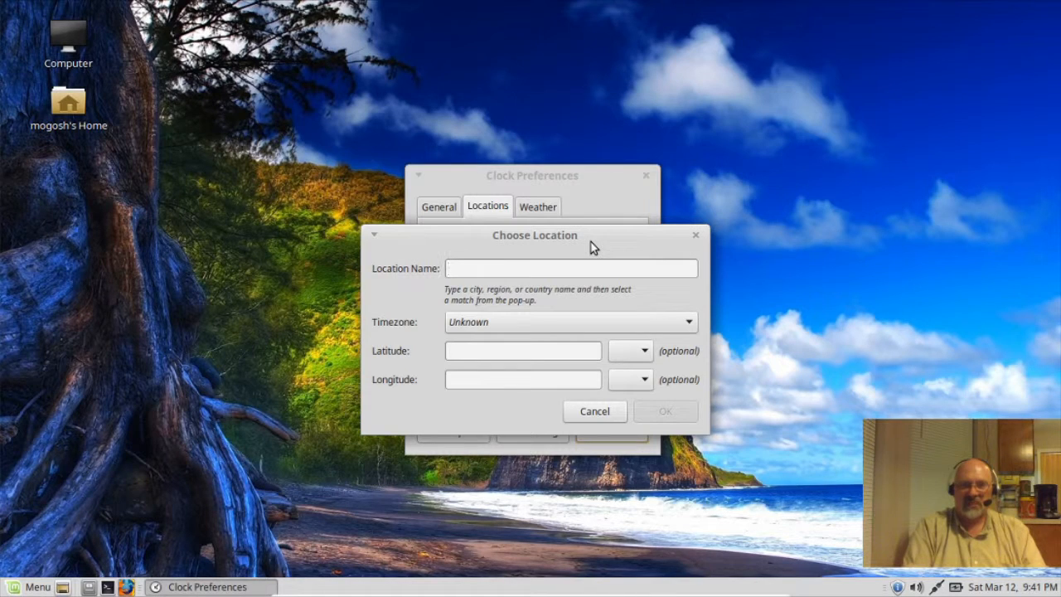
type("little")
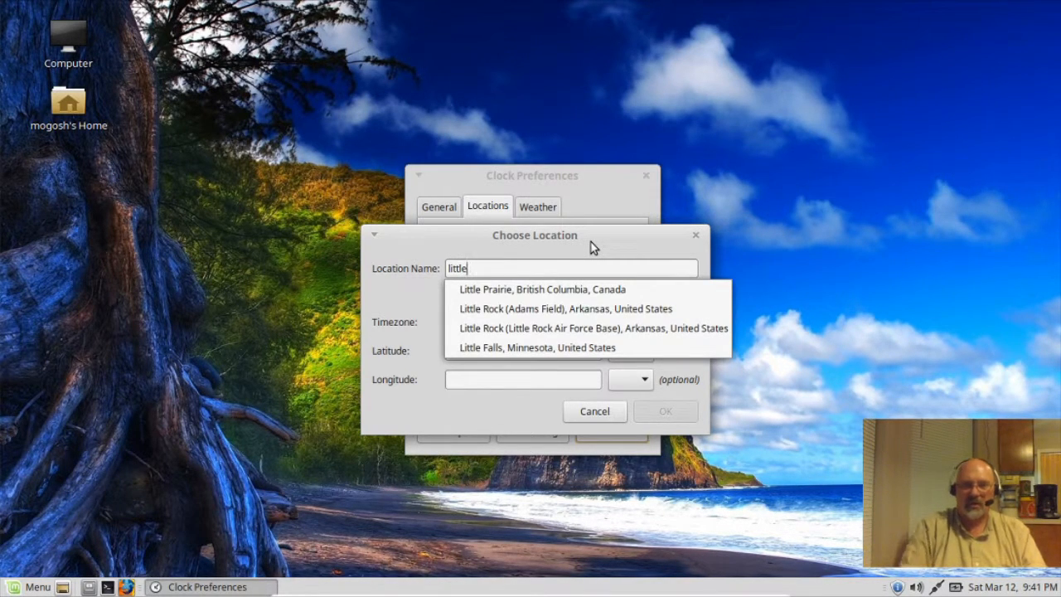
left_click(579, 330)
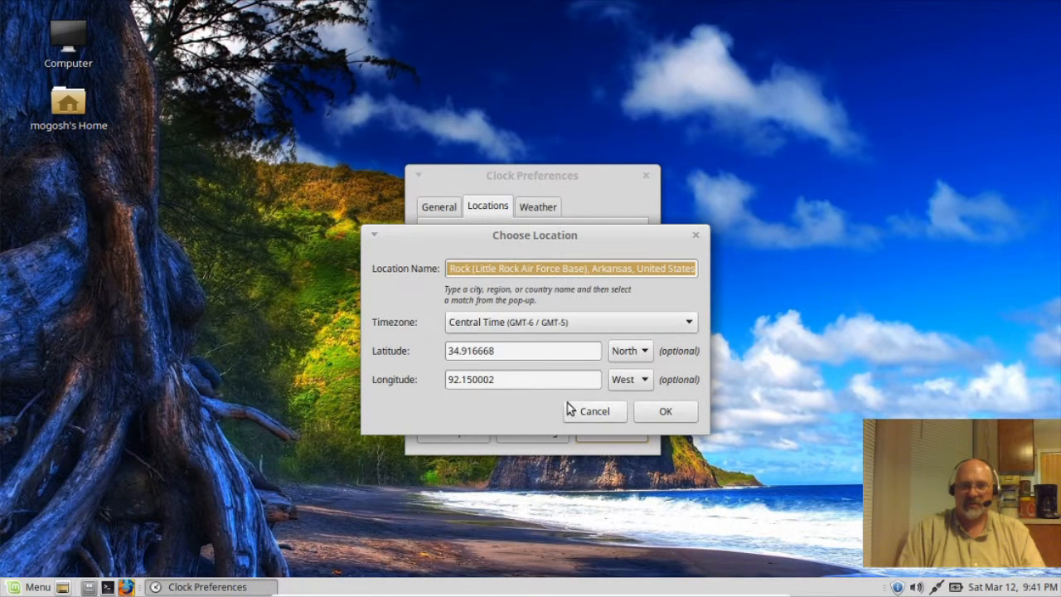
left_click(663, 415)
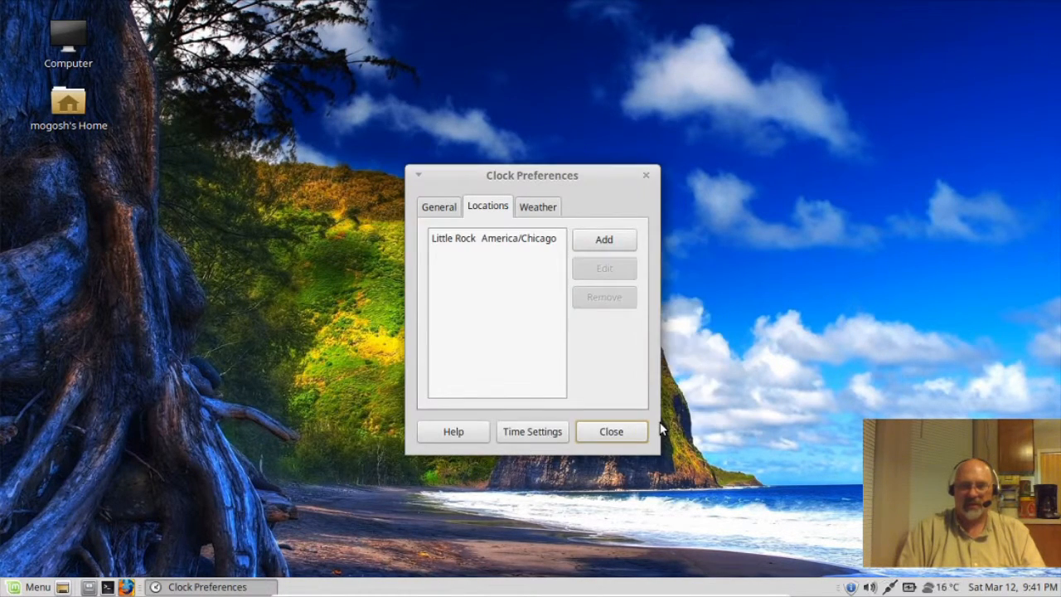
Step: Set weather temperature unit to °F and wind speed to mph, then close the preferences
left_click(539, 212)
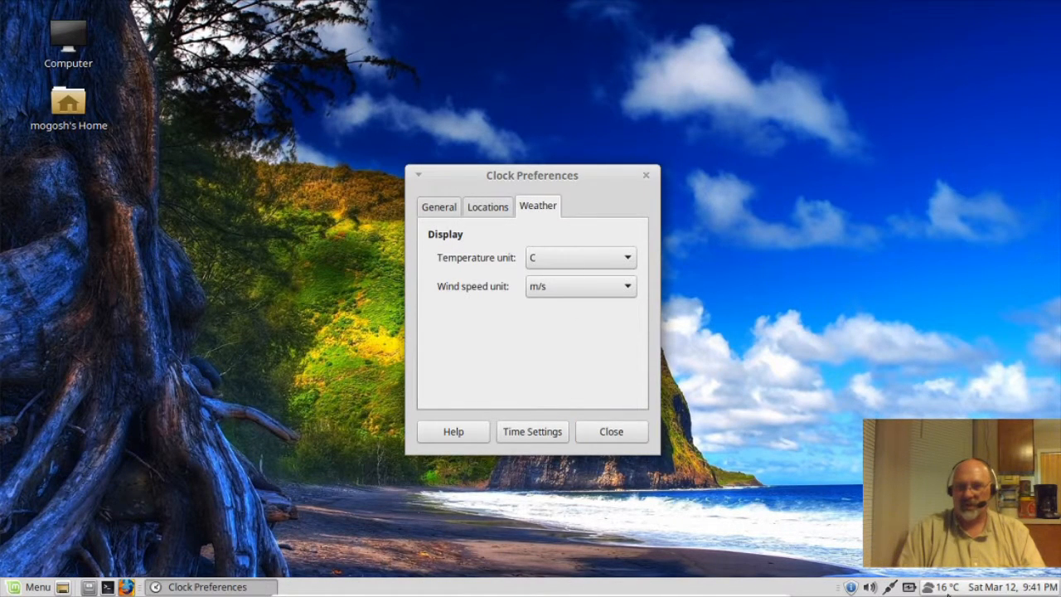
left_click(629, 260)
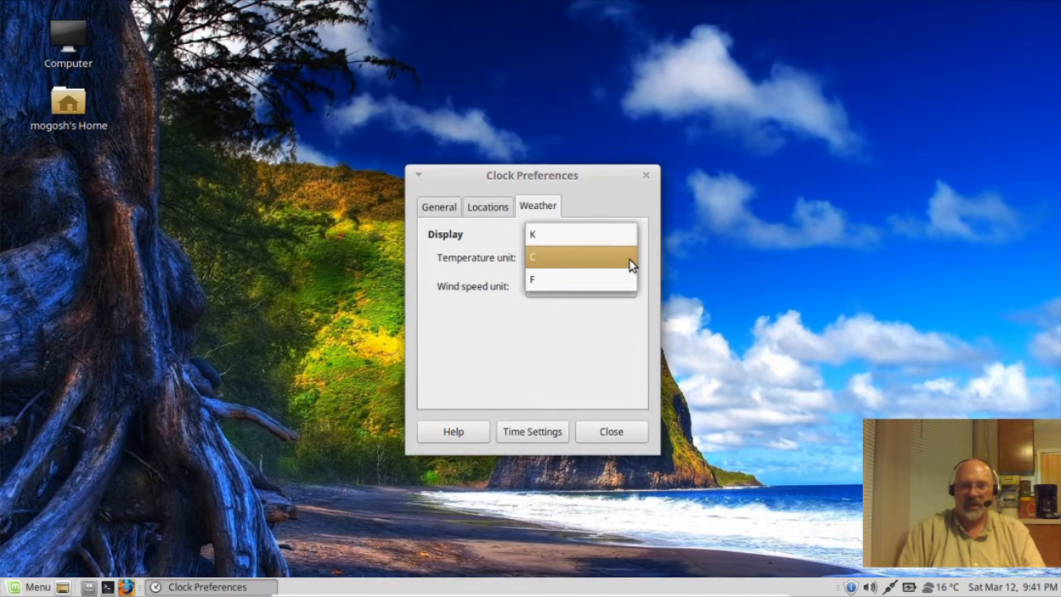
left_click(590, 282)
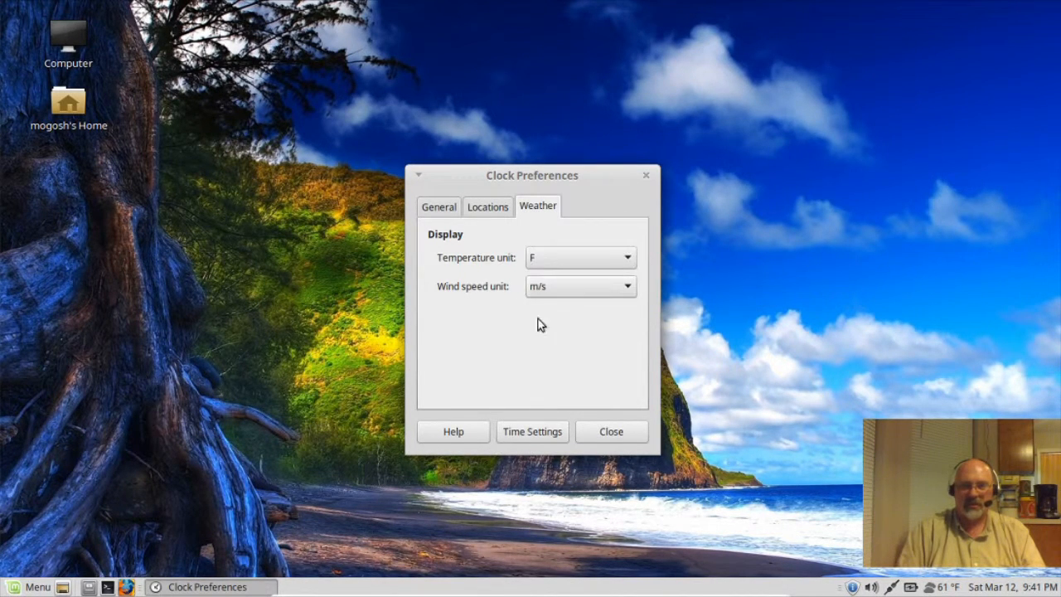
left_click(629, 288)
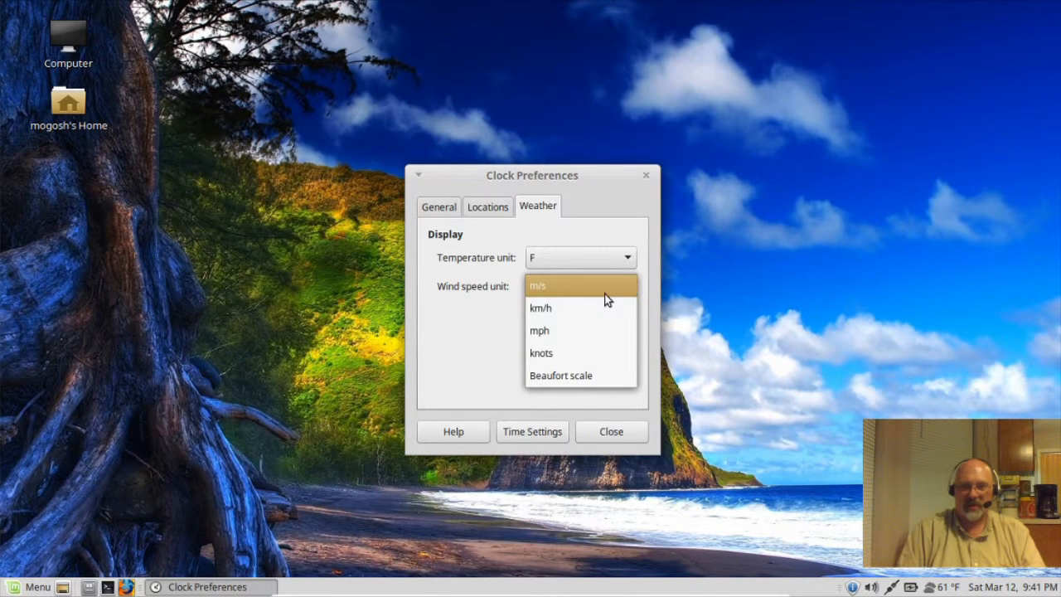
left_click(560, 331)
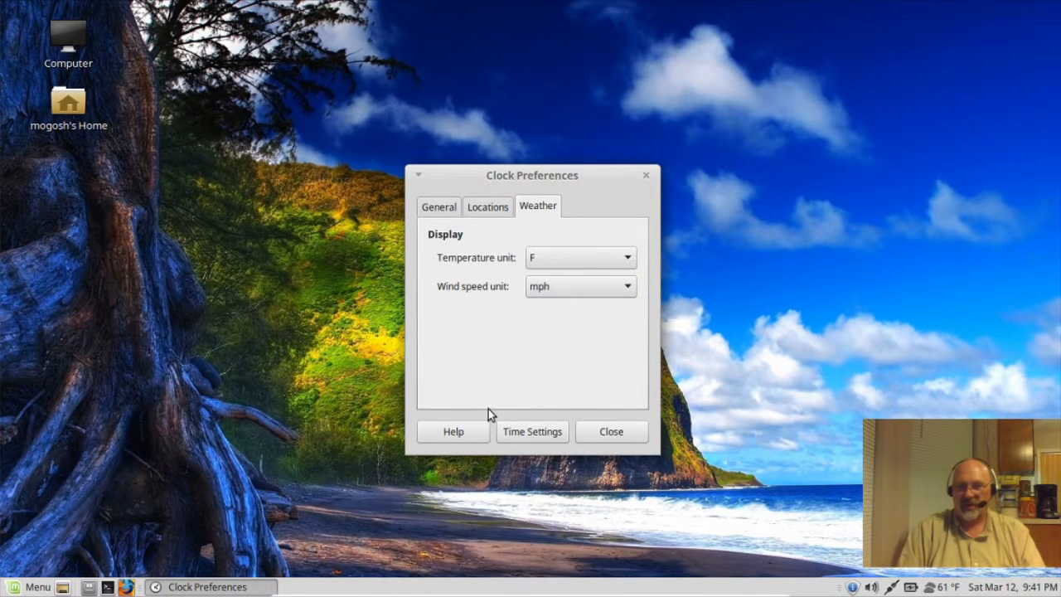
left_click(622, 433)
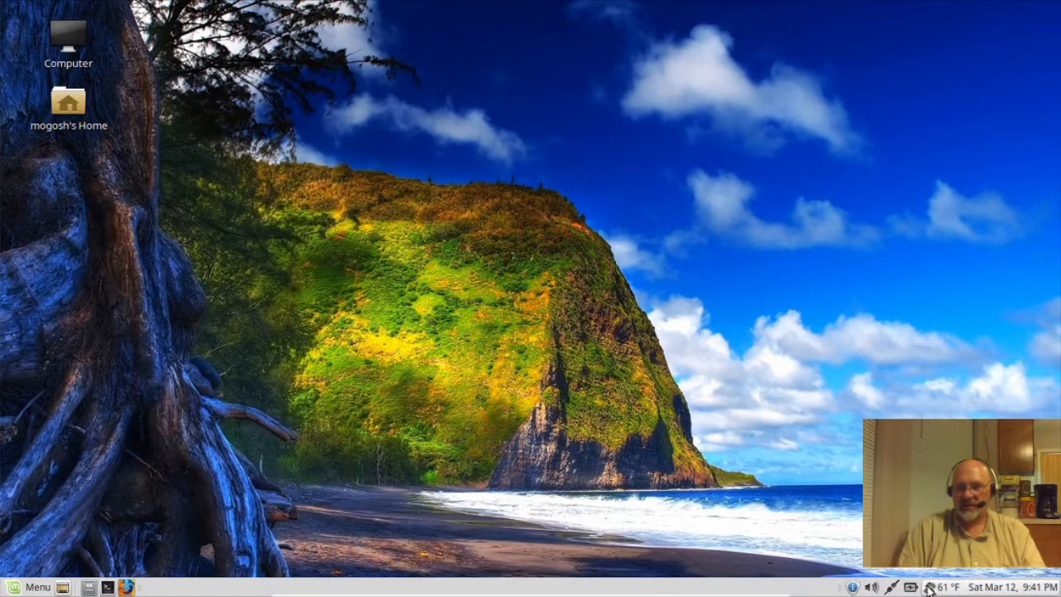
mouse_move(935, 589)
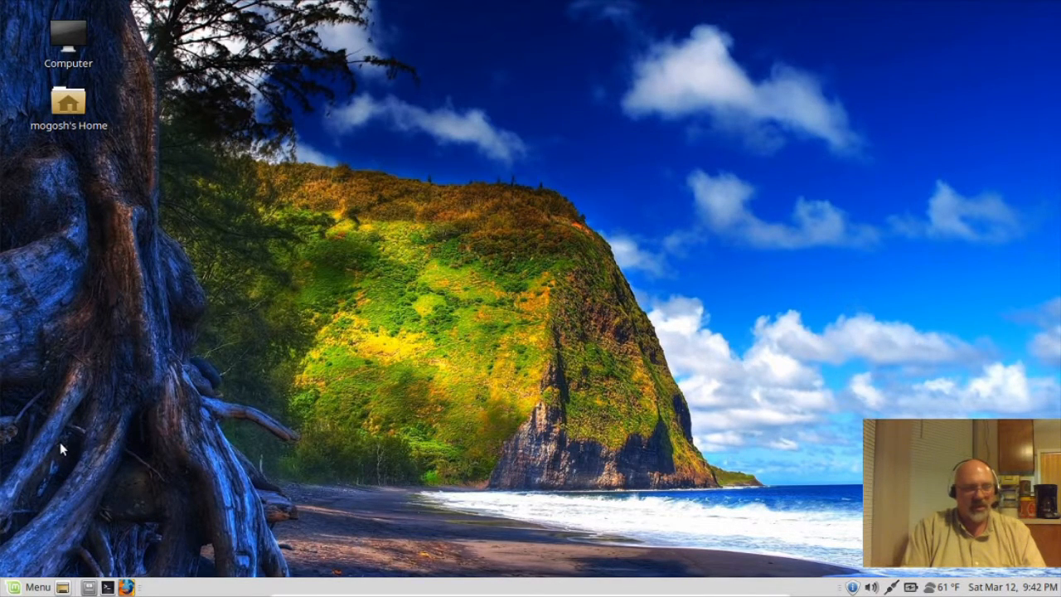
left_click(30, 589)
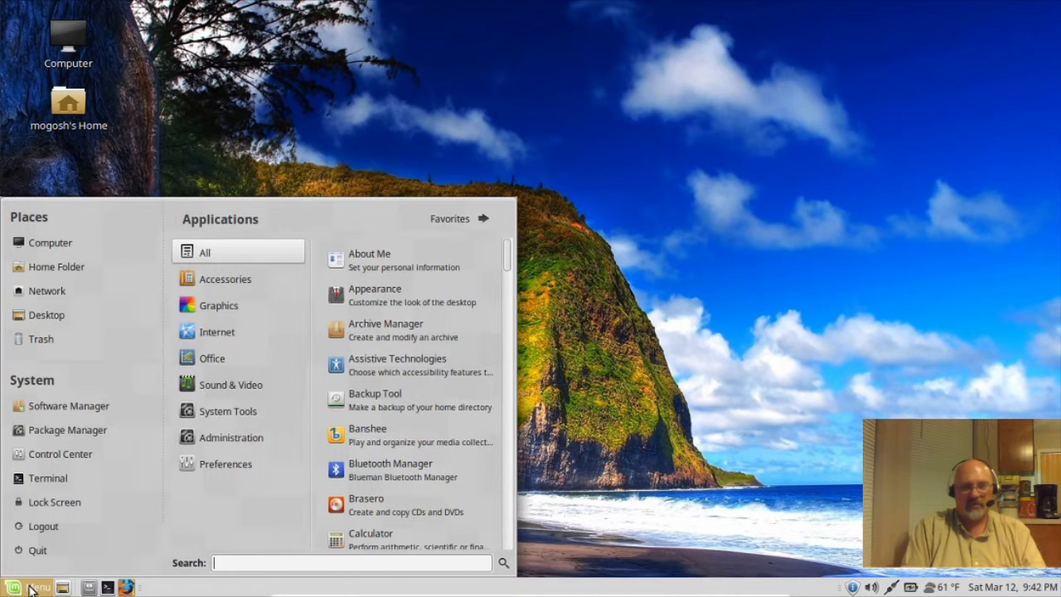
mouse_move(251, 373)
mouse_move(226, 356)
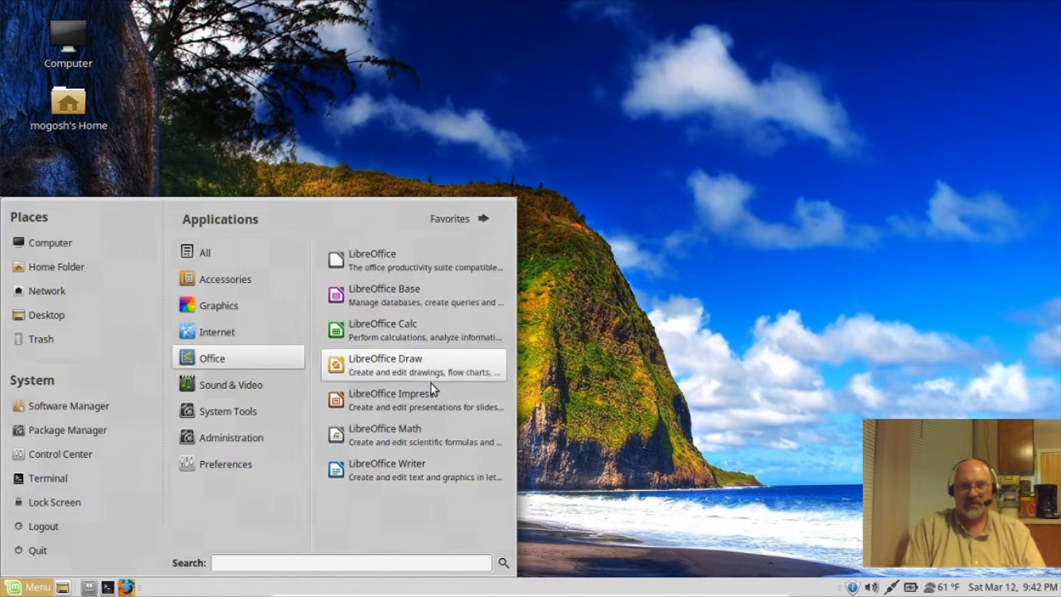
left_click(381, 476)
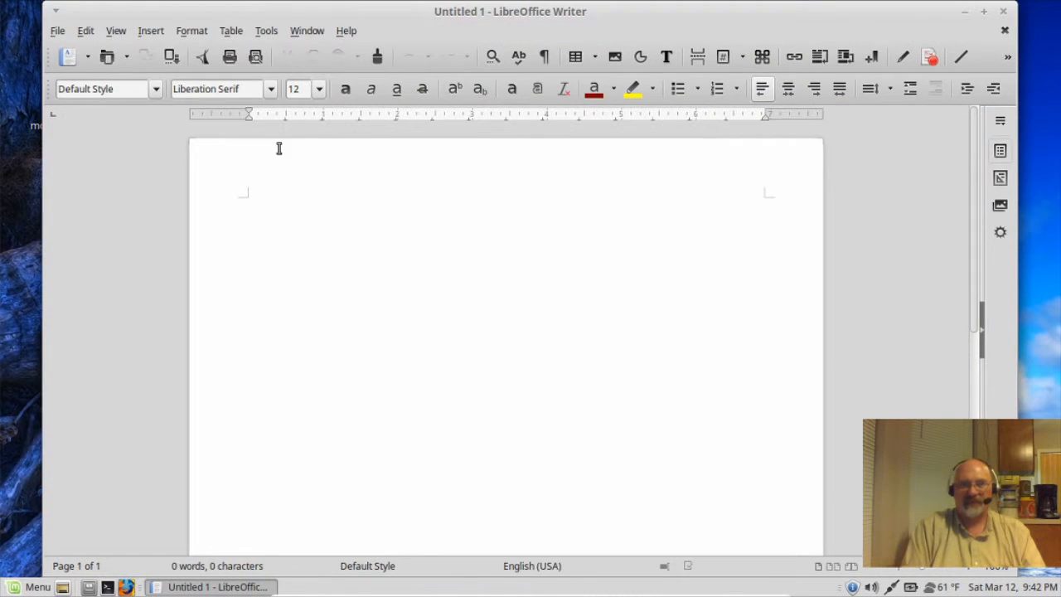
left_click(82, 33)
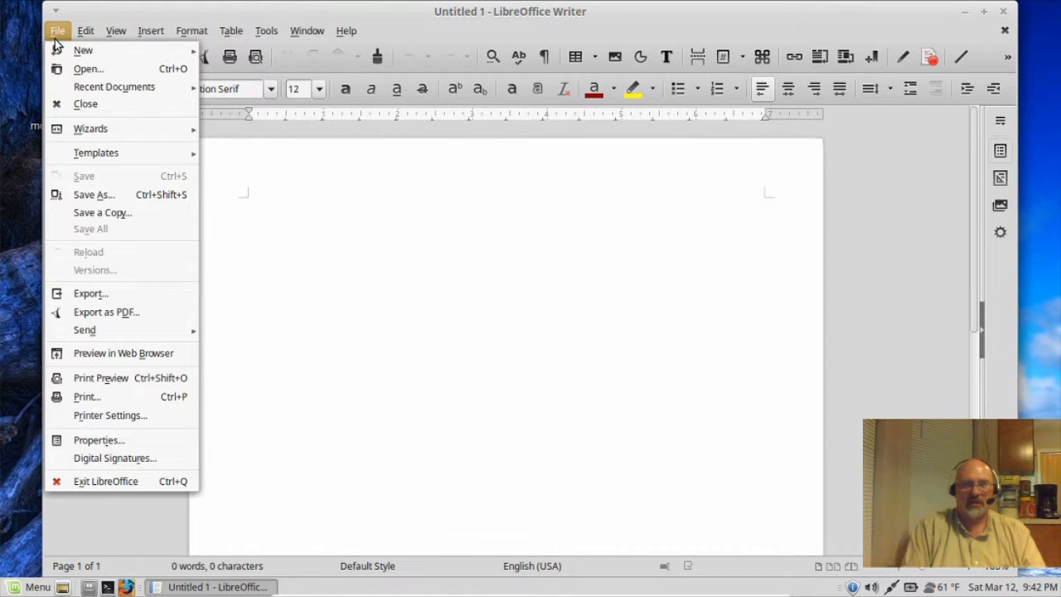
mouse_move(83, 50)
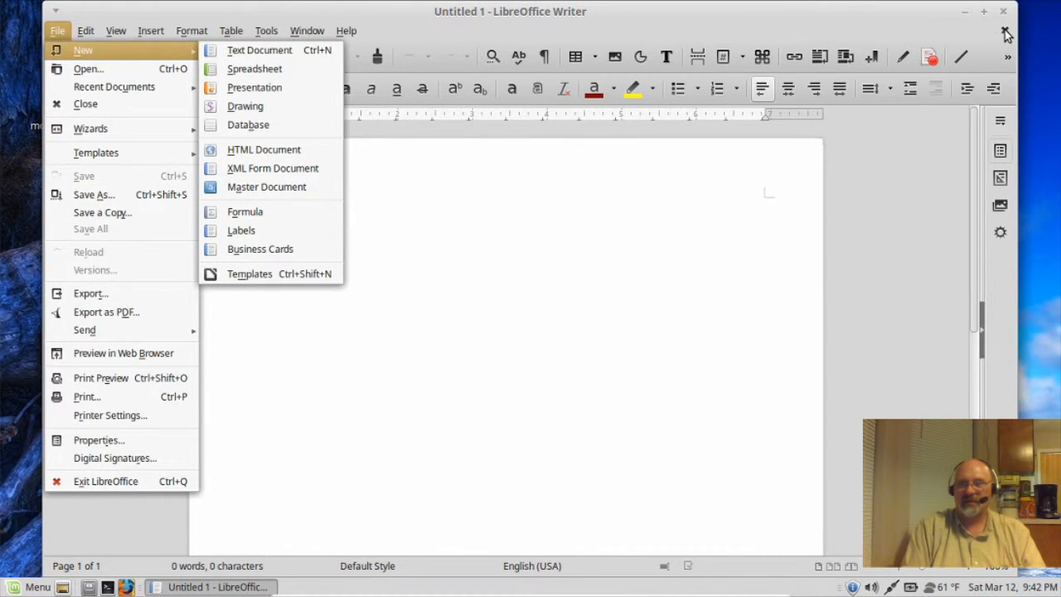
left_click(1005, 33)
left_click(1003, 11)
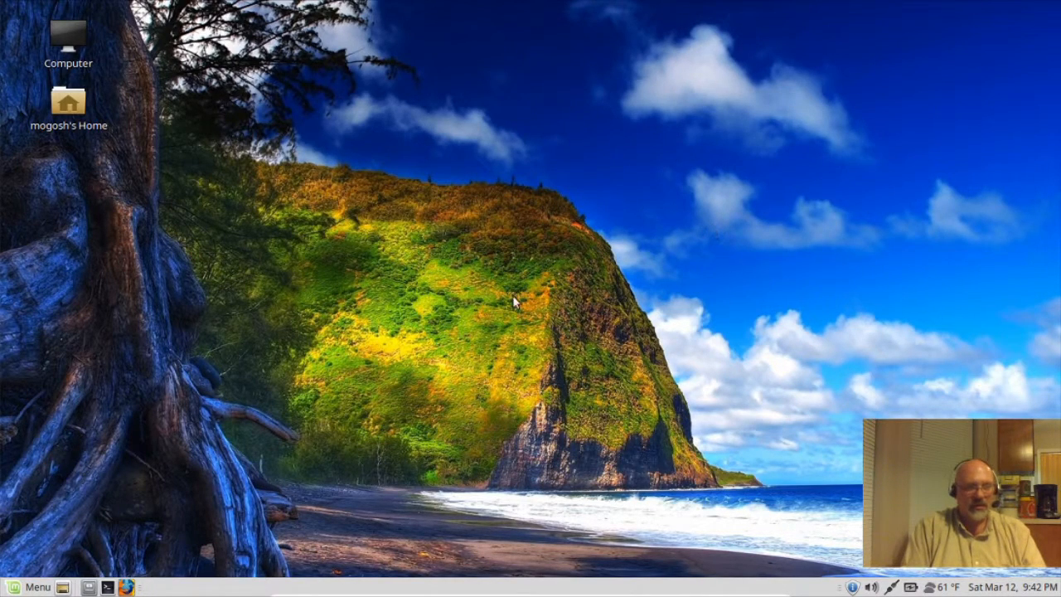
Step: Launch Software Manager from the Menu and authenticate with the administrator password
left_click(33, 589)
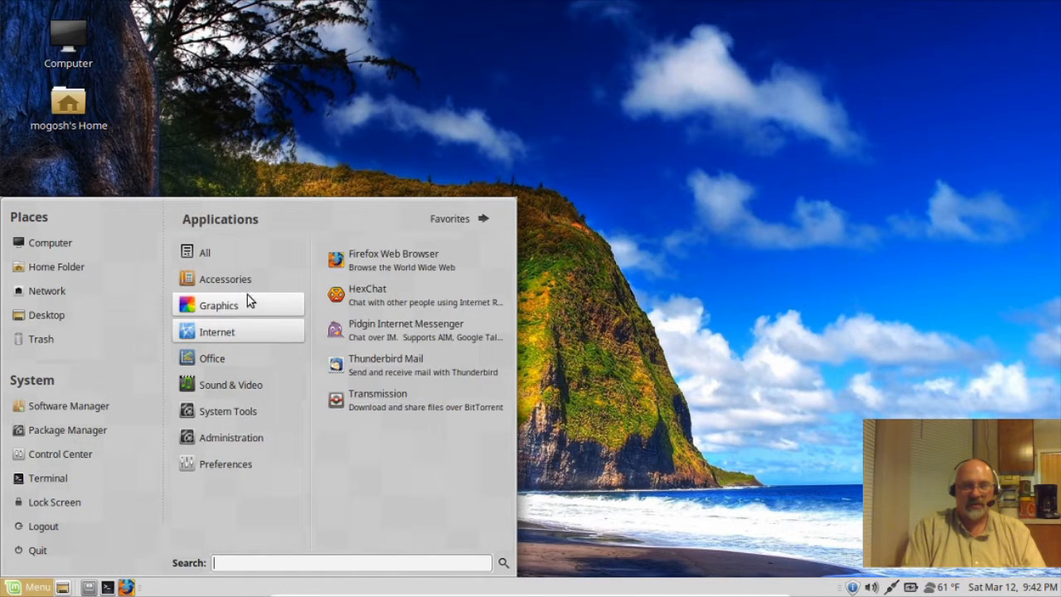
mouse_move(236, 340)
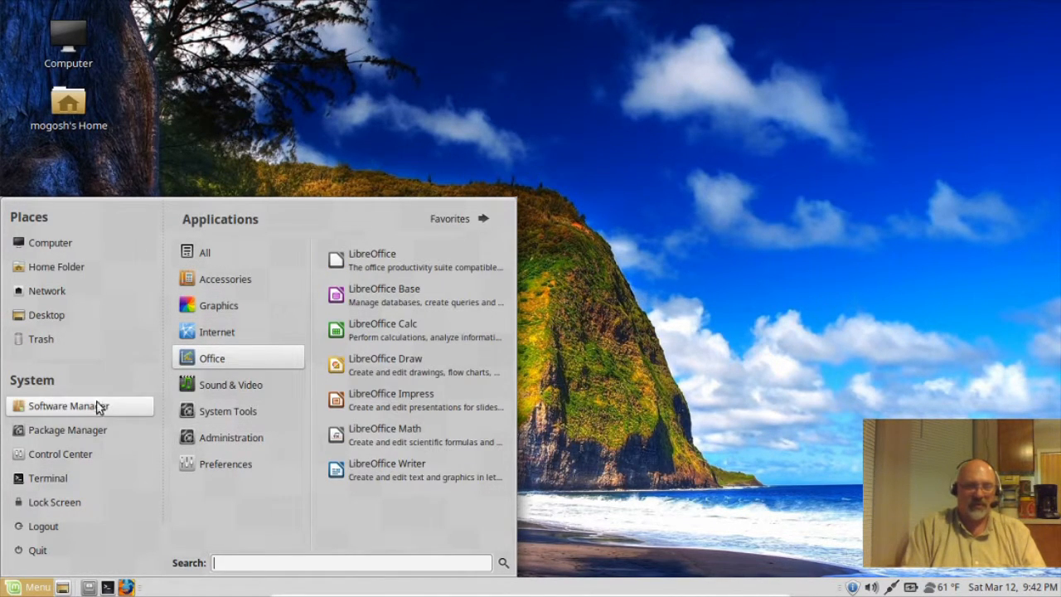
left_click(55, 407)
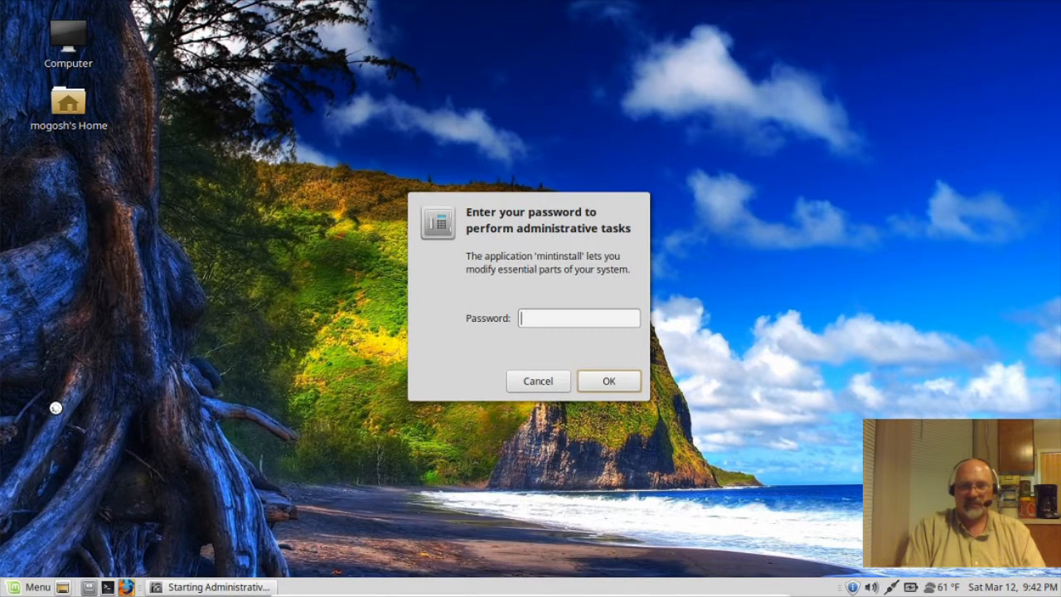
type("•••")
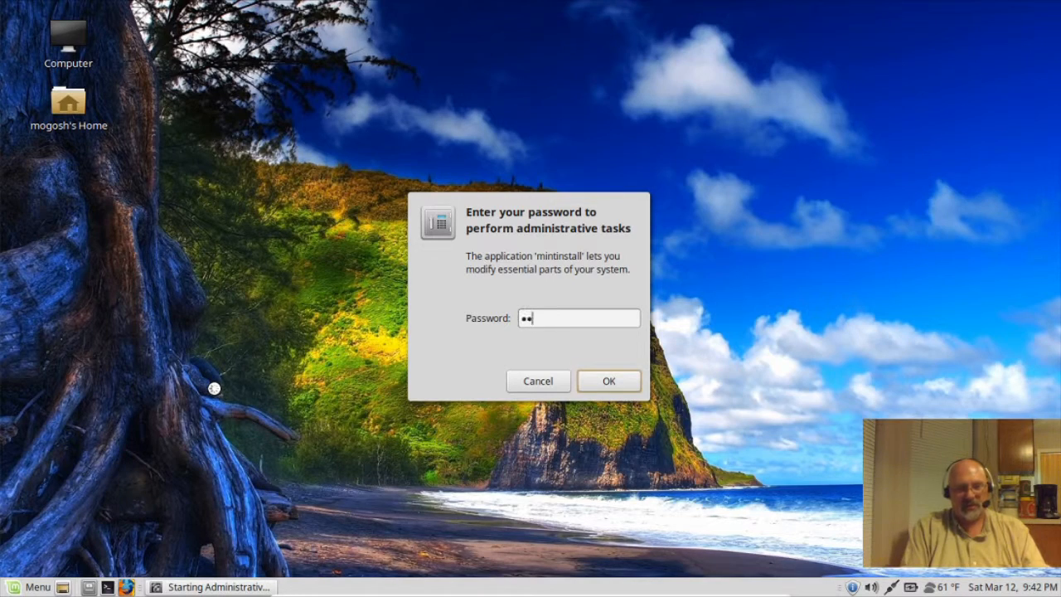
left_click(608, 381)
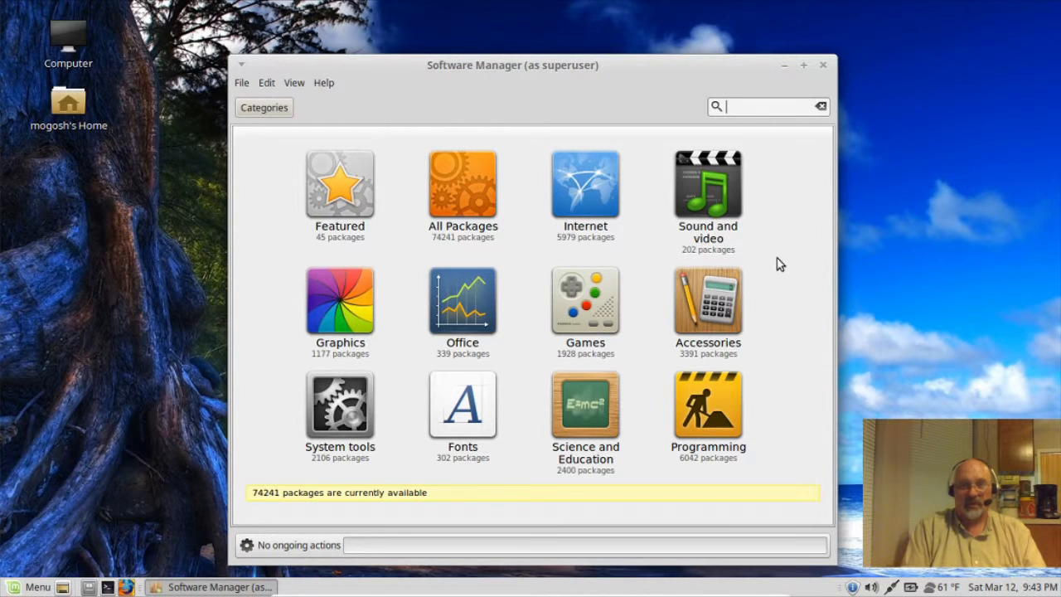
Step: Browse down the Science and Education package list, then return to the Categories overview
left_click(583, 422)
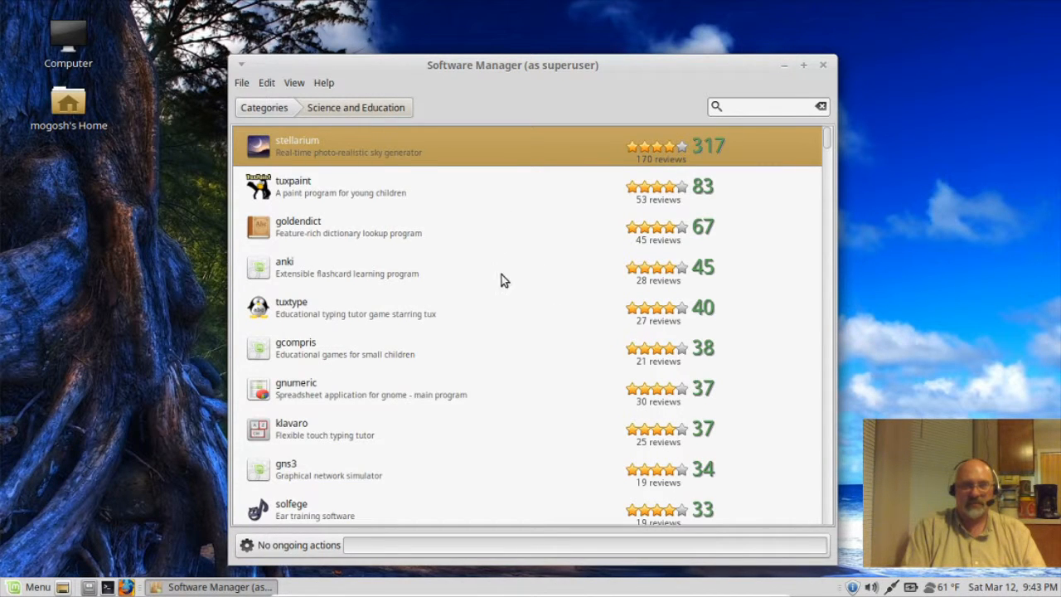
scroll(506, 306, "down", 5)
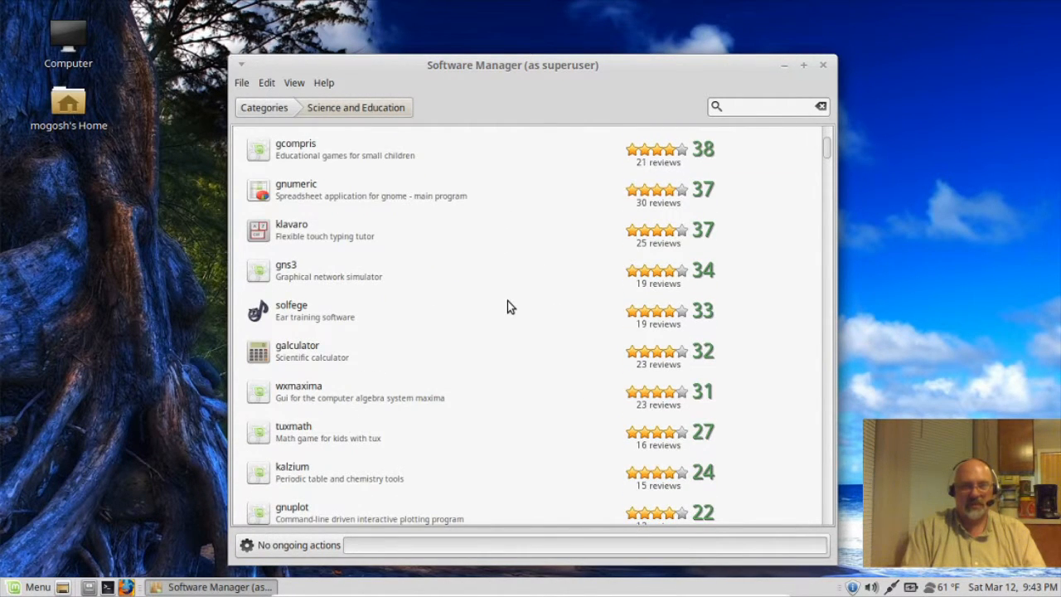
scroll(510, 306, "down", 3)
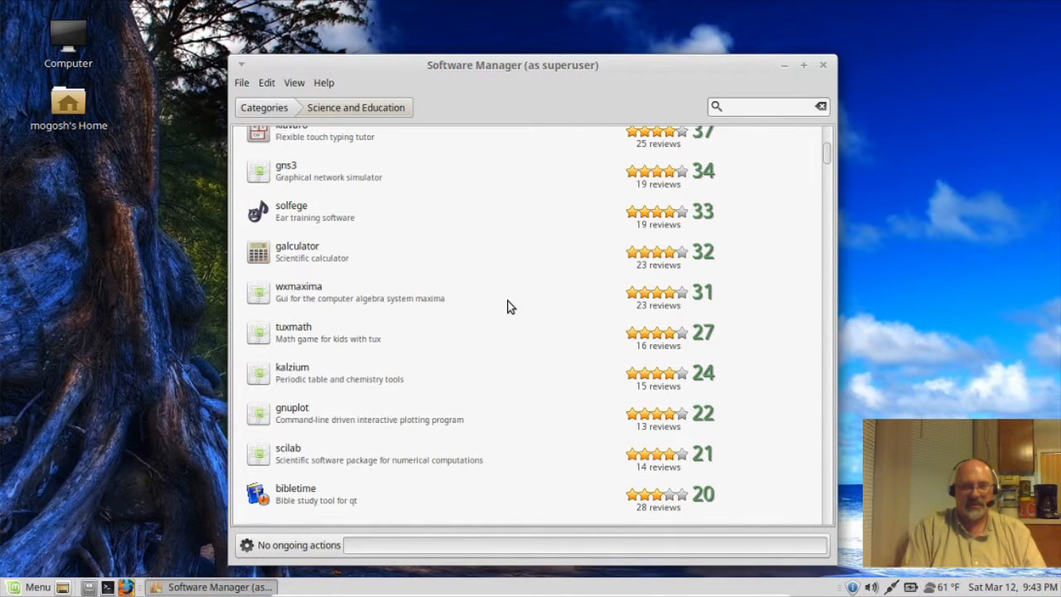
scroll(423, 251, "down", 3)
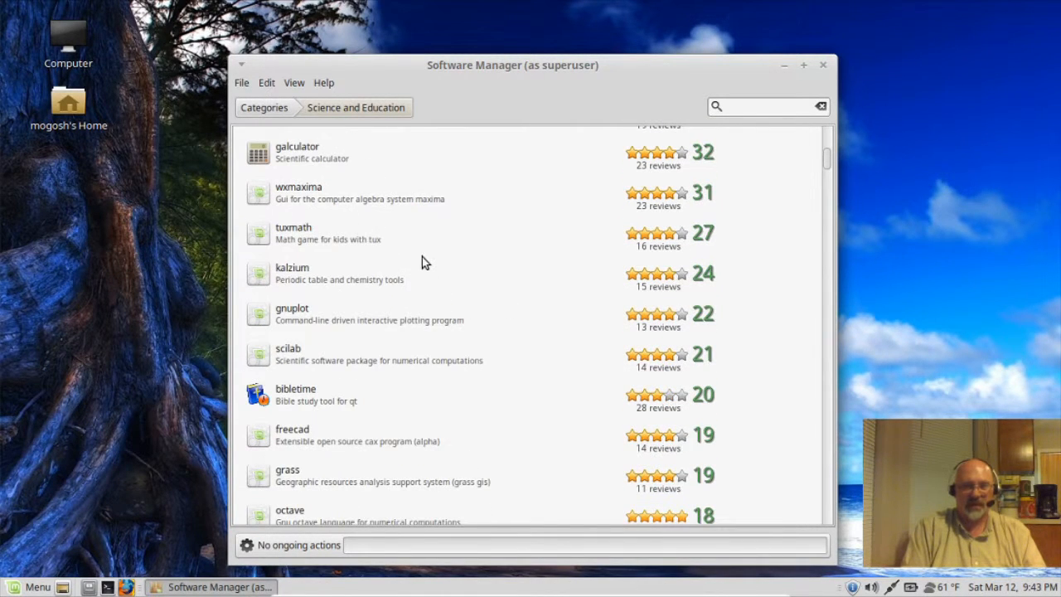
scroll(454, 313, "down", 3)
scroll(454, 314, "down", 3)
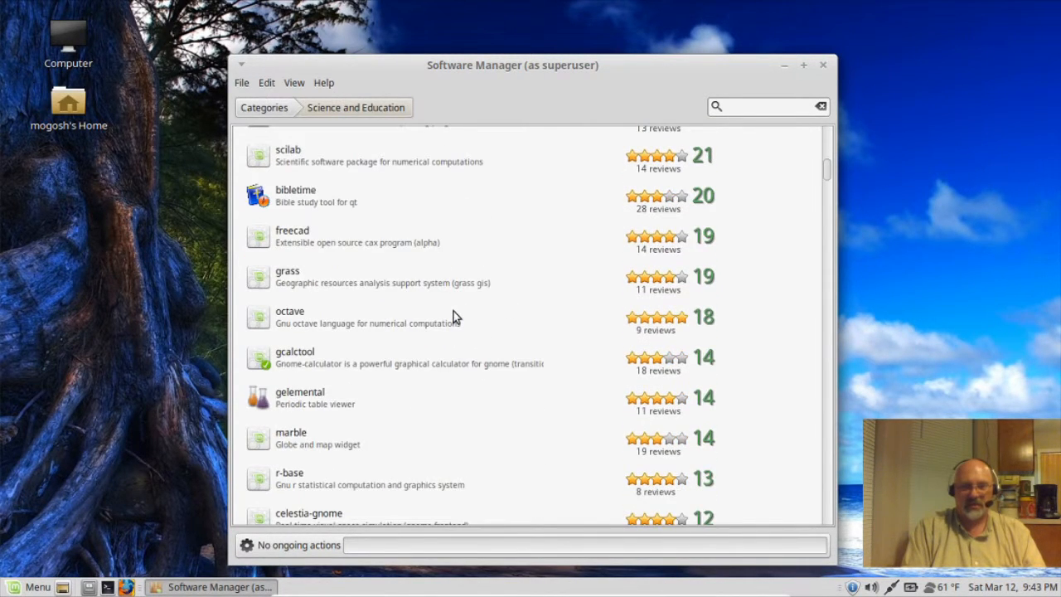
scroll(459, 409, "down", 5)
scroll(461, 413, "down", 3)
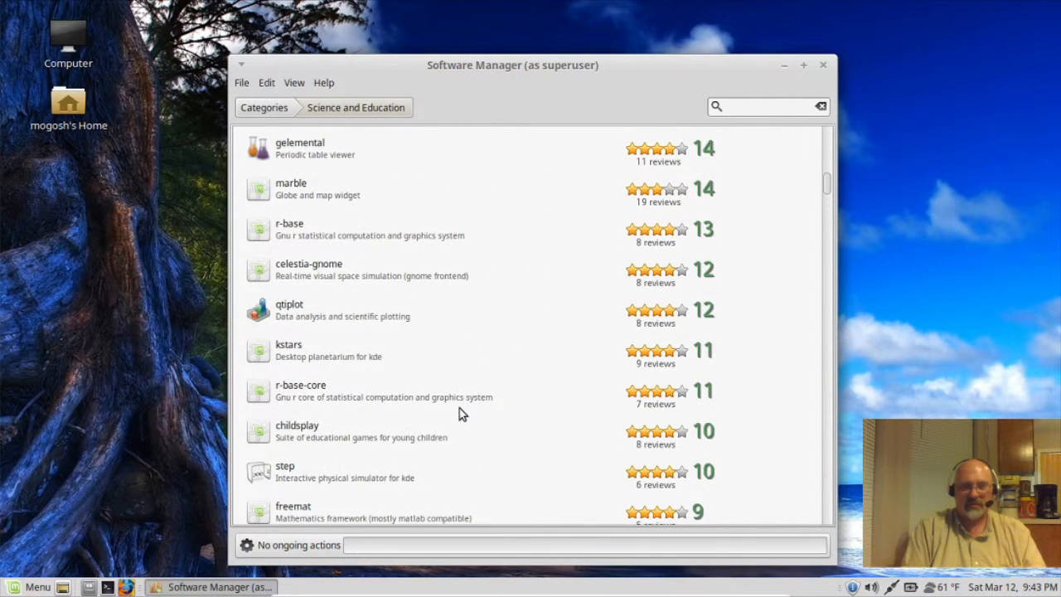
left_click(263, 108)
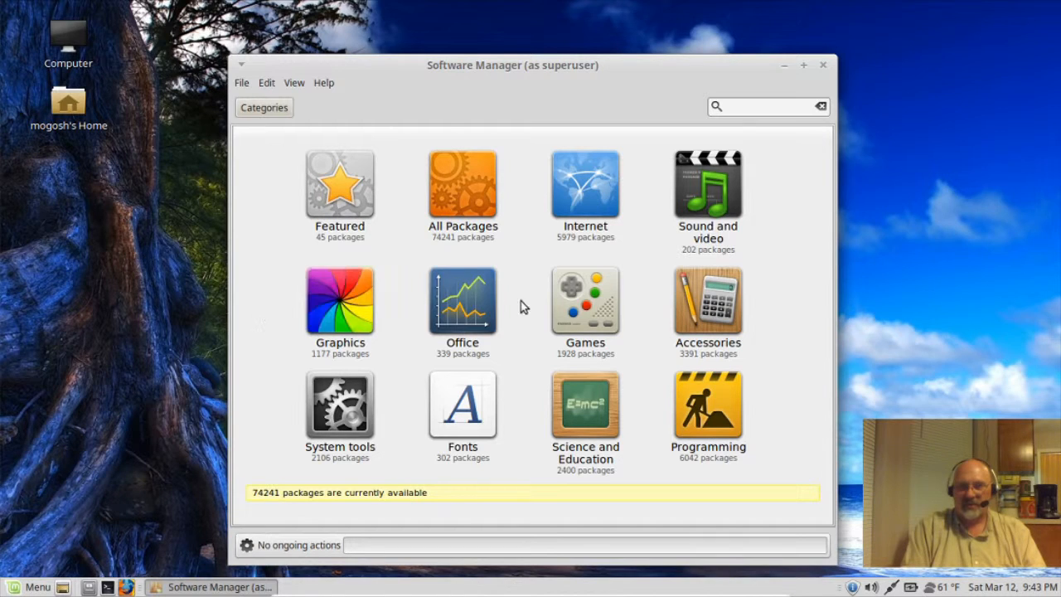
Step: Open the Games category, scroll down its list, and select frozen-bubble
left_click(594, 315)
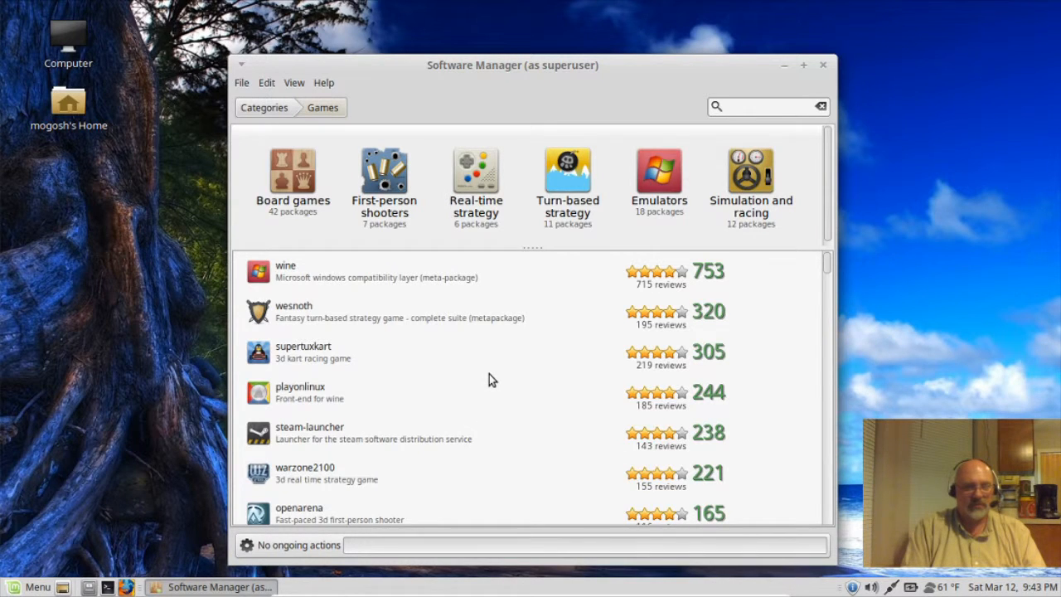
scroll(489, 374, "down", 1)
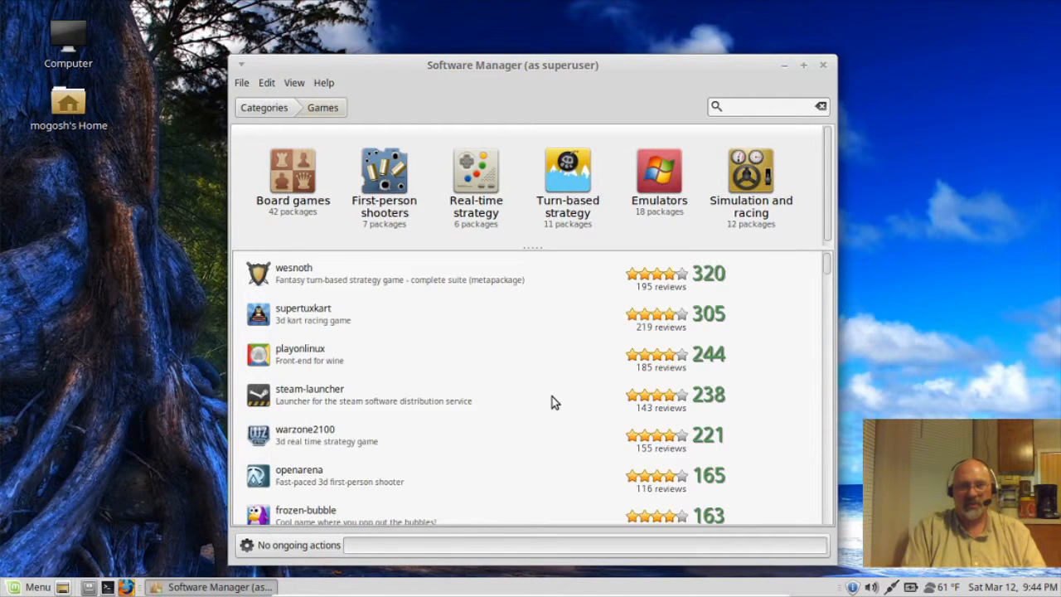
scroll(553, 401, "down", 2)
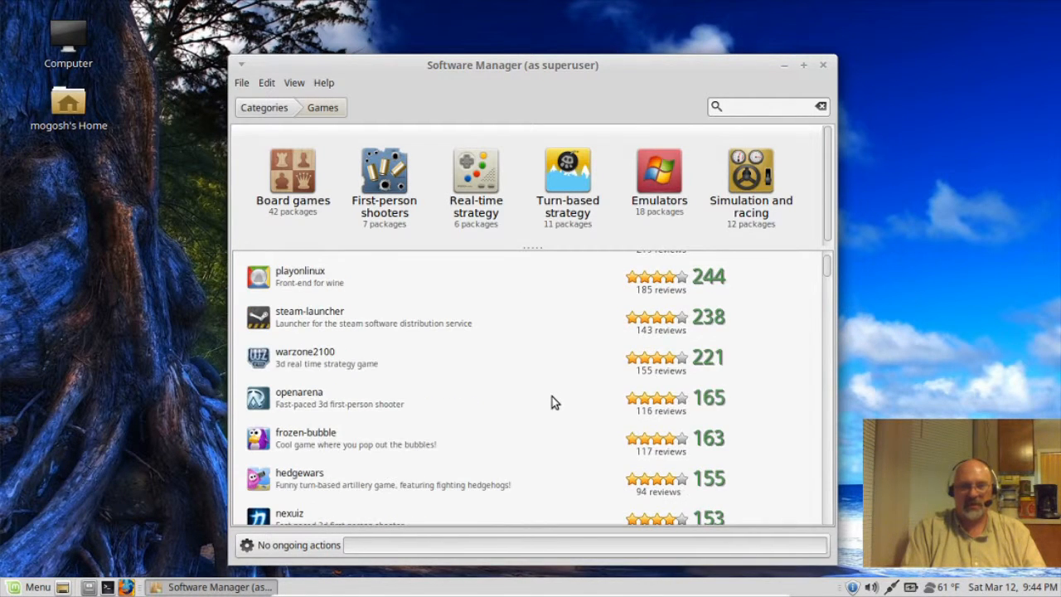
left_click(290, 439)
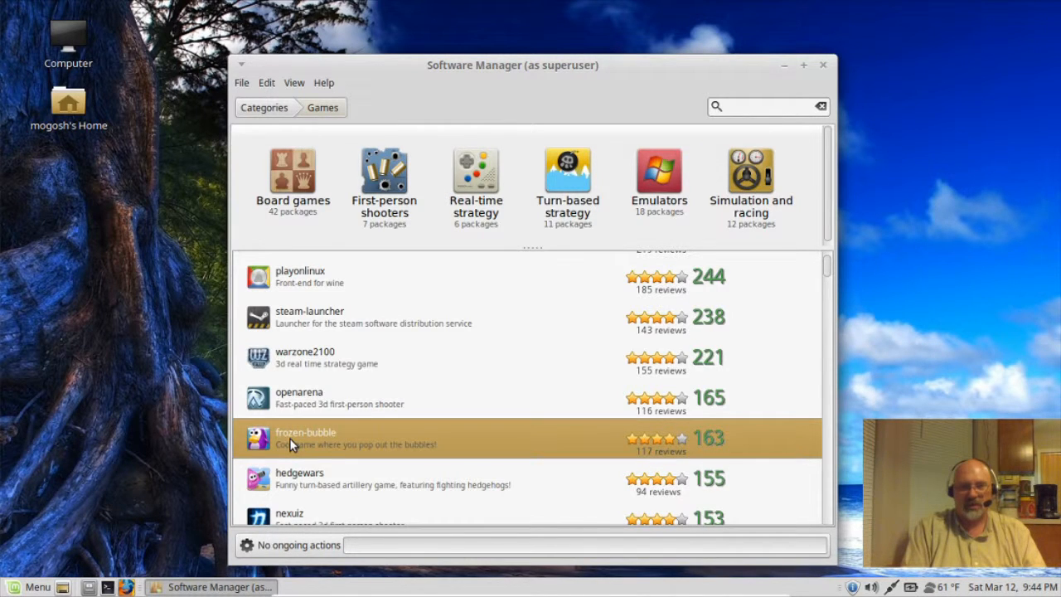
Step: Review frozen-bubble's details and reviews, then start its installation
left_click(289, 441)
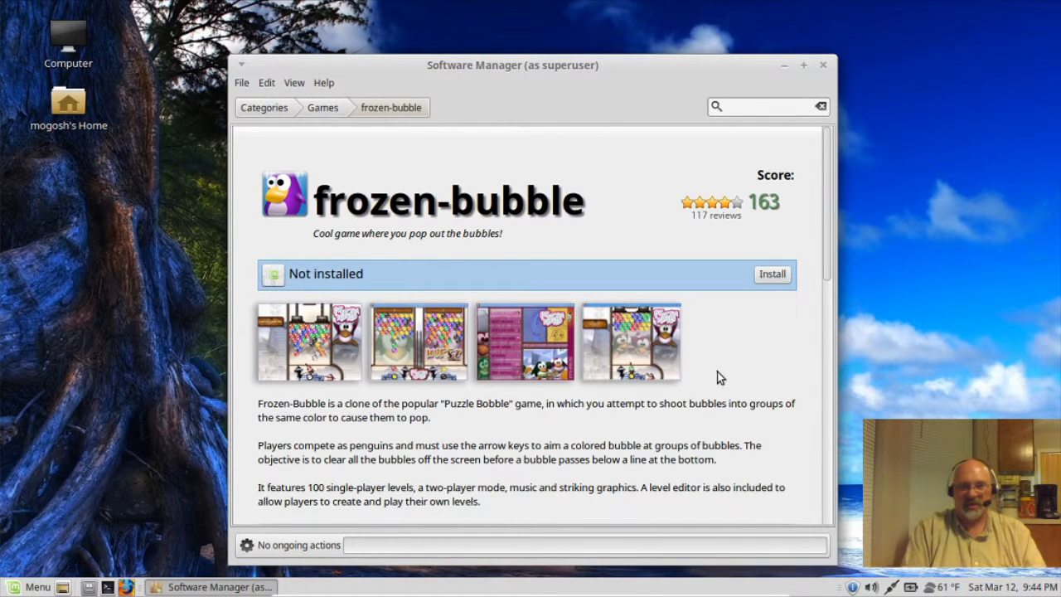
scroll(718, 378, "down", 5)
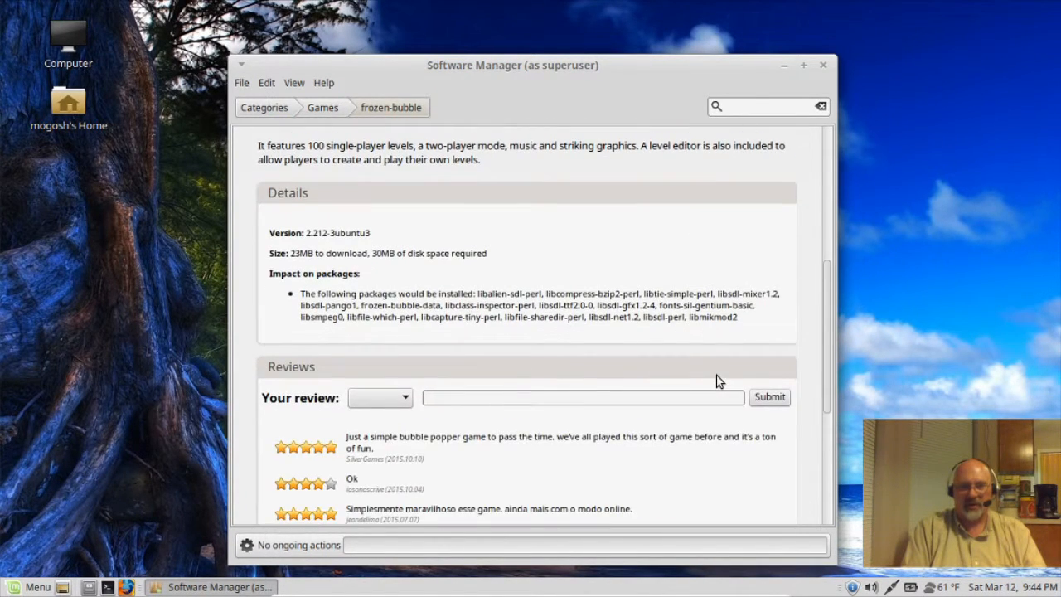
scroll(718, 377, "down", 2)
scroll(547, 429, "down", 1)
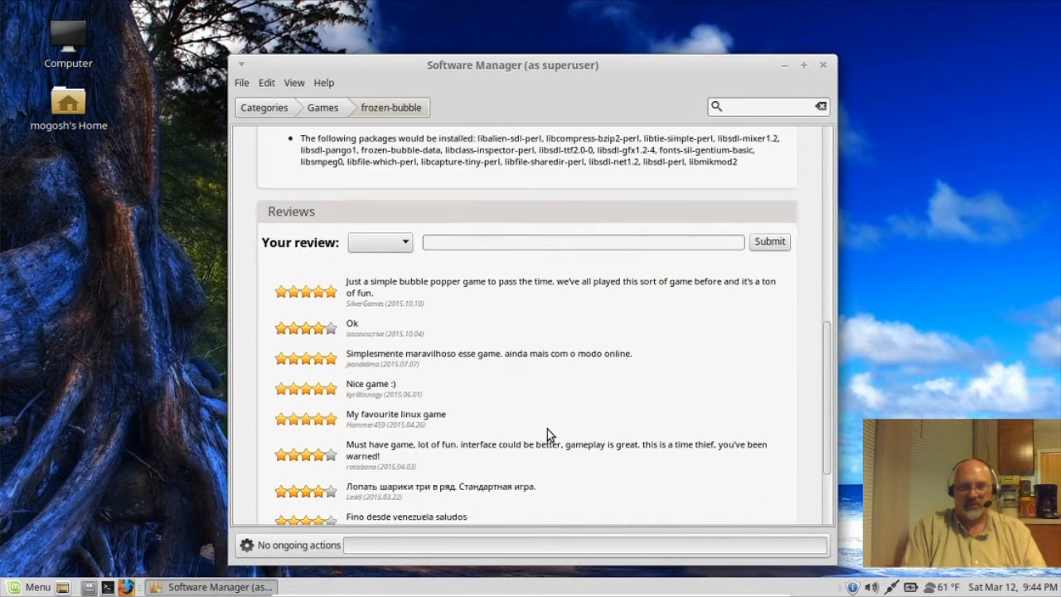
scroll(580, 410, "down", 1)
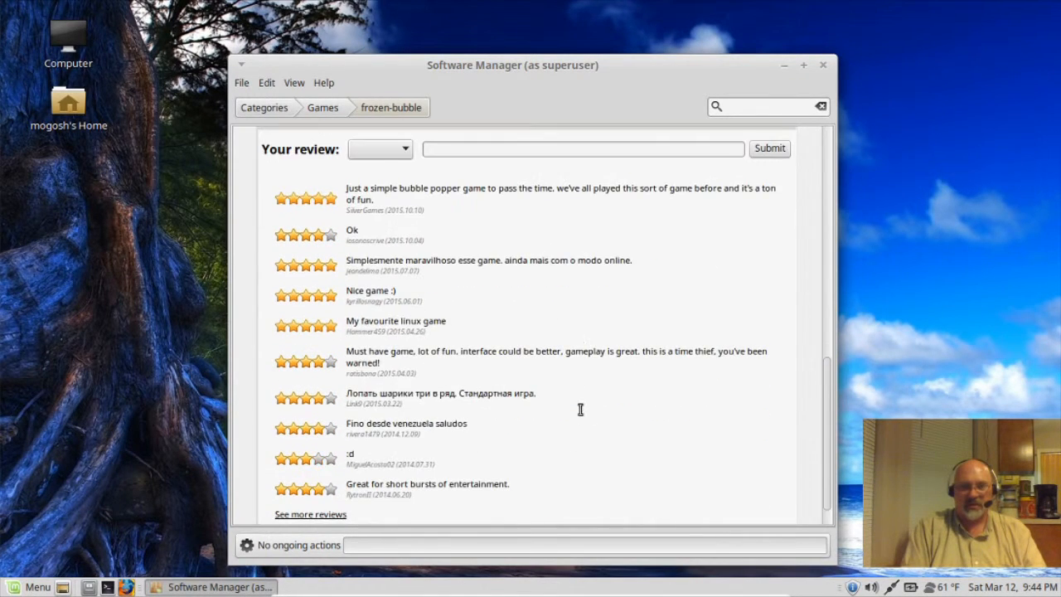
scroll(639, 315, "up", 10)
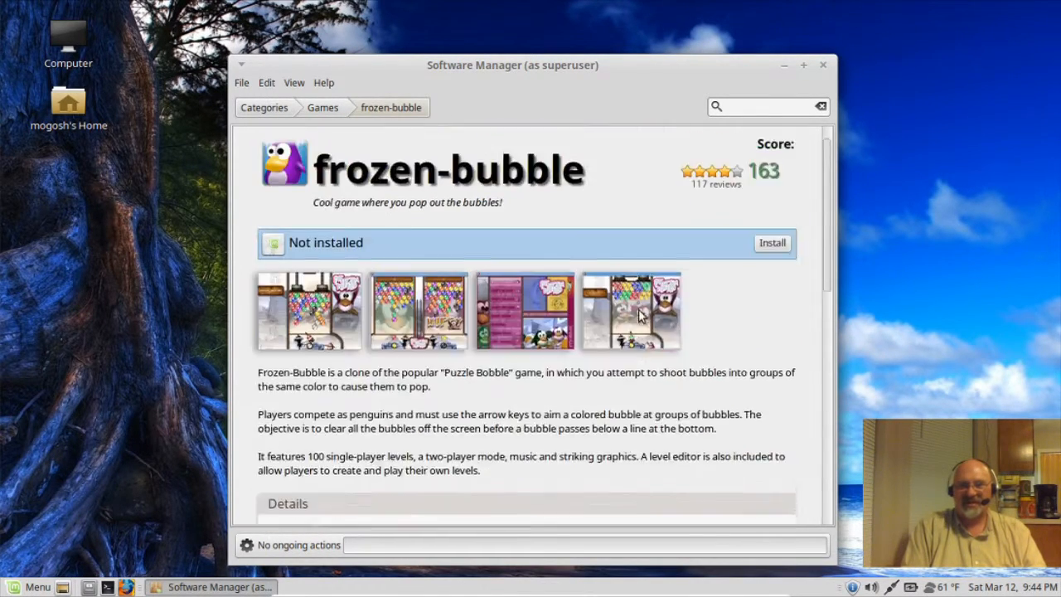
scroll(639, 315, "up", 1)
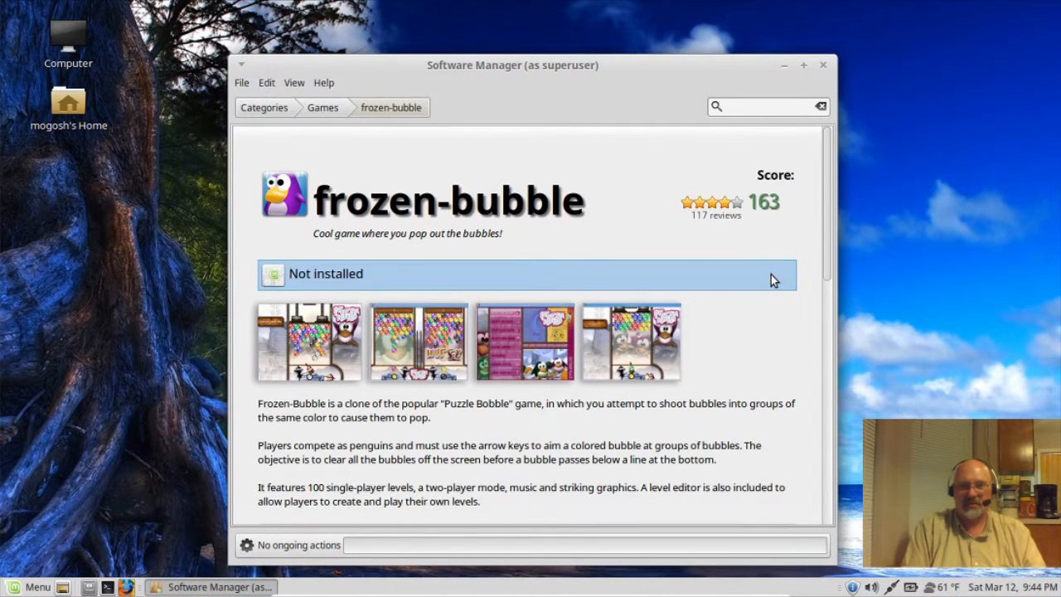
left_click(771, 276)
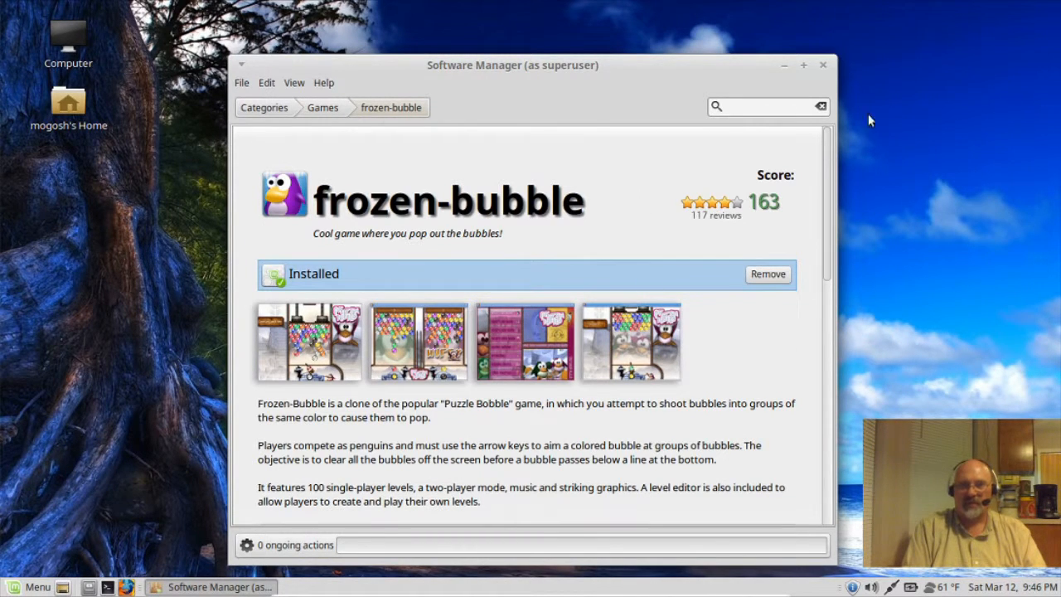
Step: Close Software Manager and start Frozen-Bubble from the Menu's Games section
left_click(823, 67)
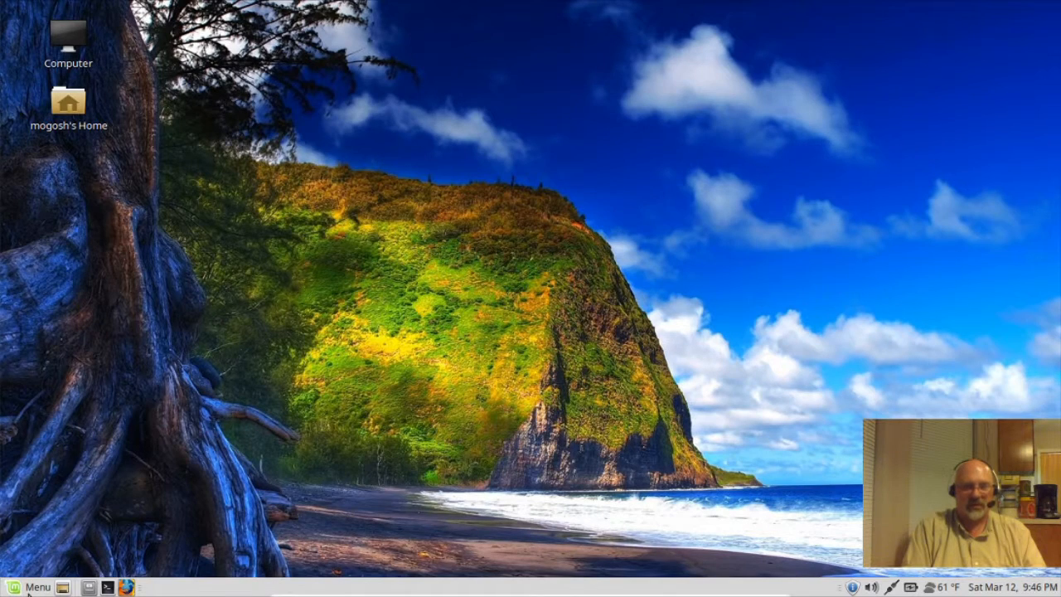
left_click(31, 587)
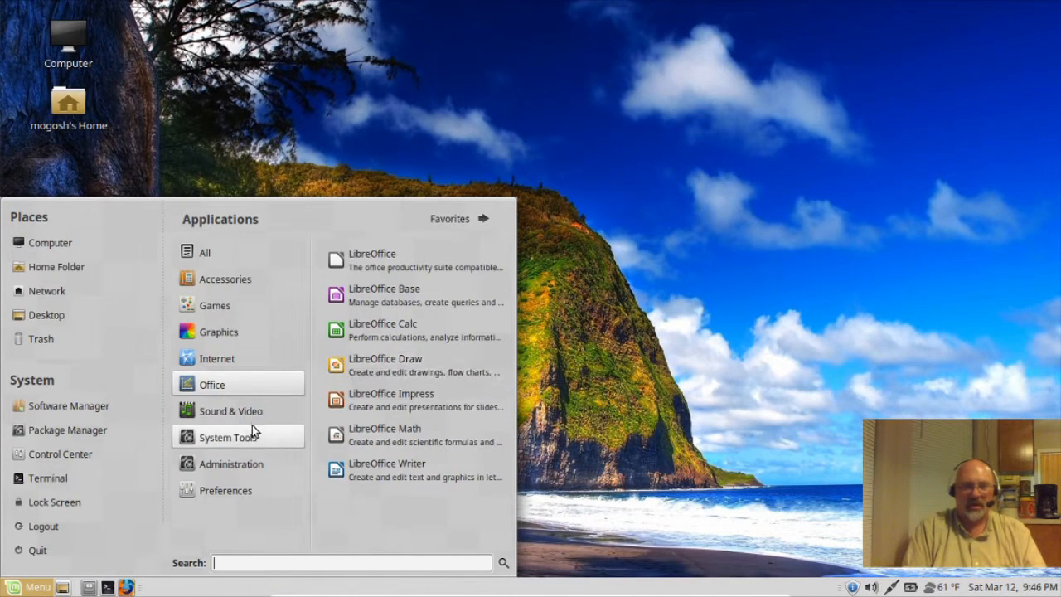
mouse_move(212, 307)
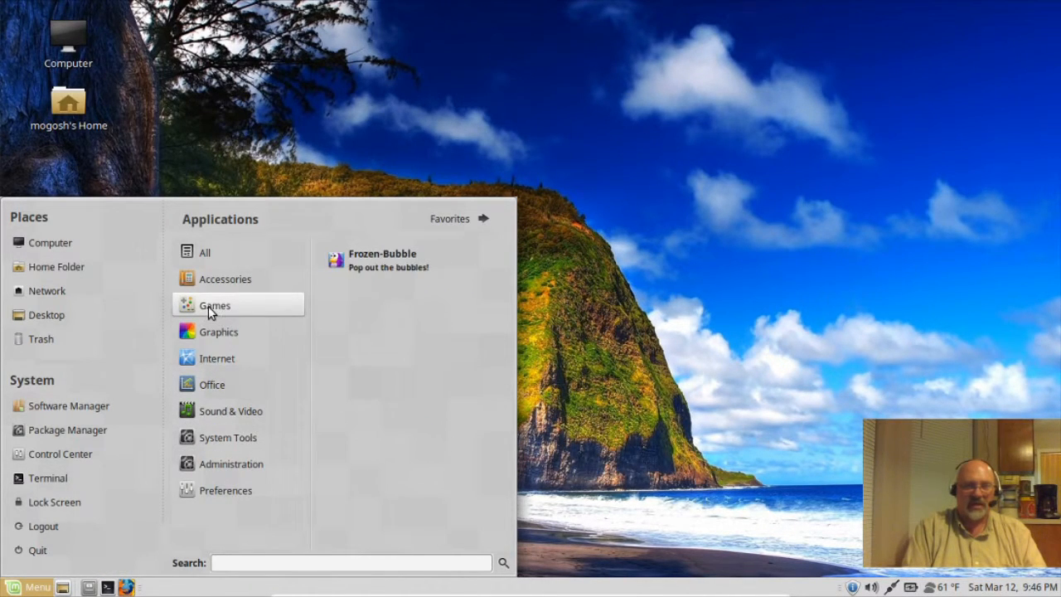
left_click(383, 262)
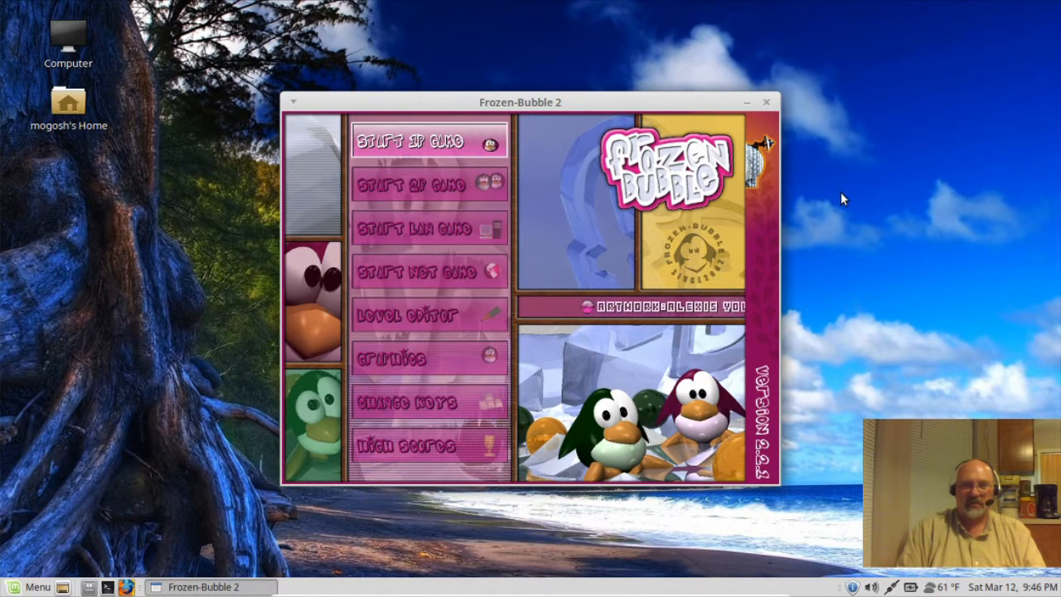
Step: Start a one-player Frozen-Bubble game on the default levelset
key("Return")
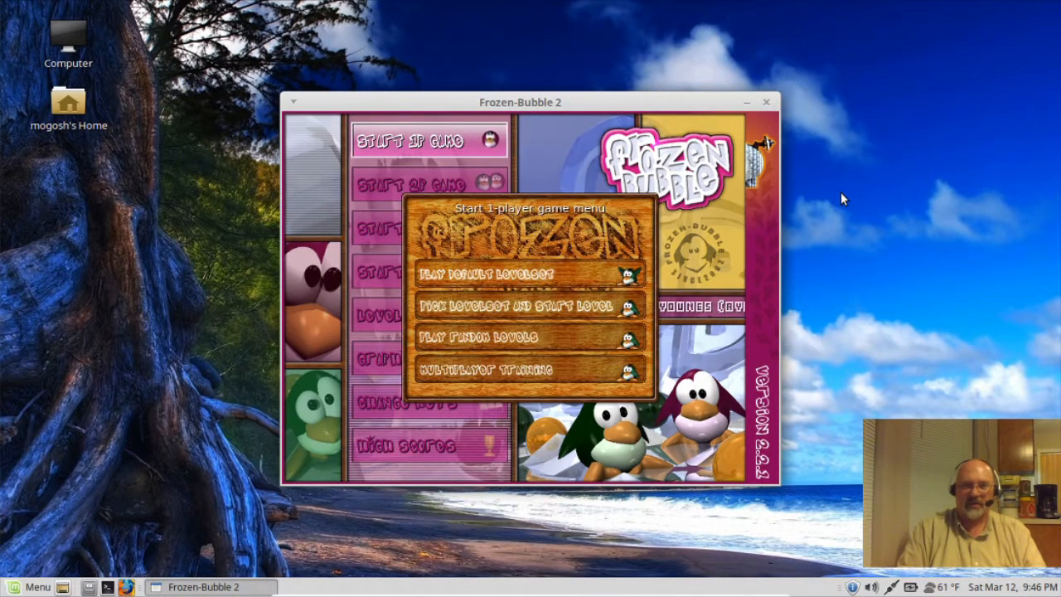
key("Up")
key("Down")
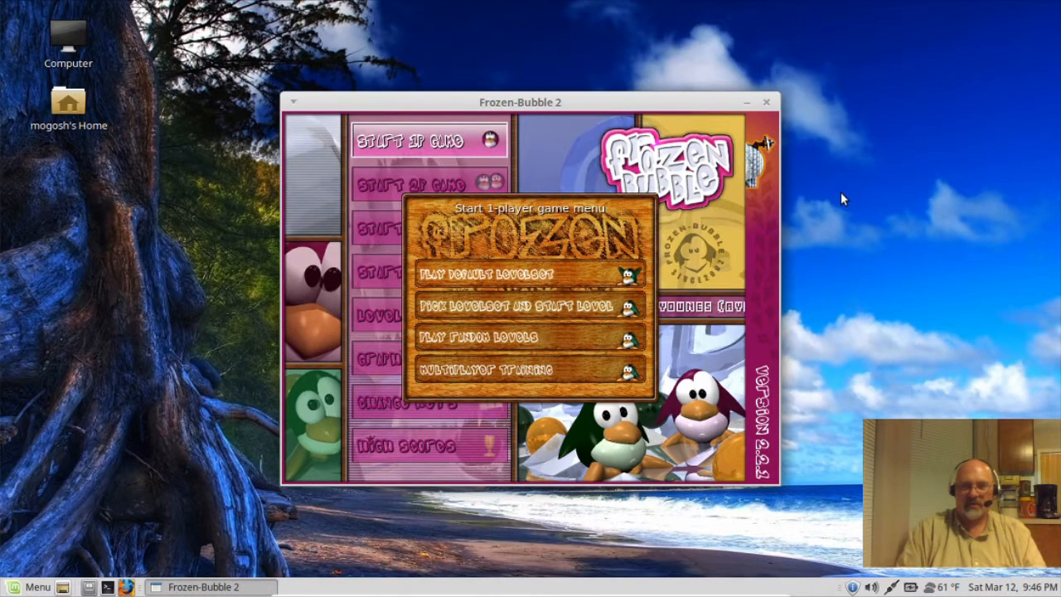
key("Return")
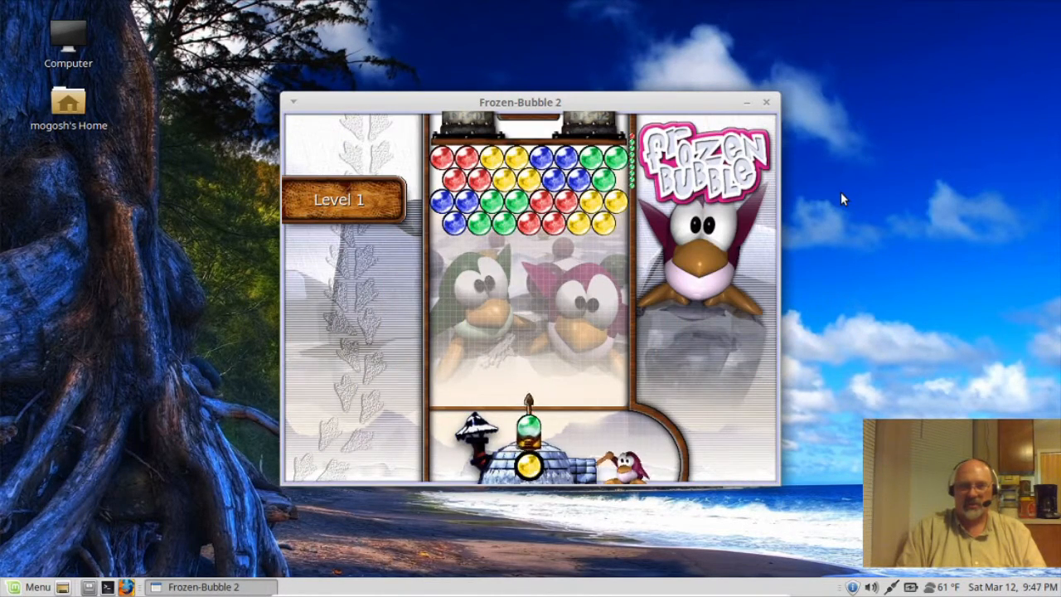
Step: Aim and fire bubbles with the arrow keys until Level 1 is cleared, then continue
key("Left")
key("Up")
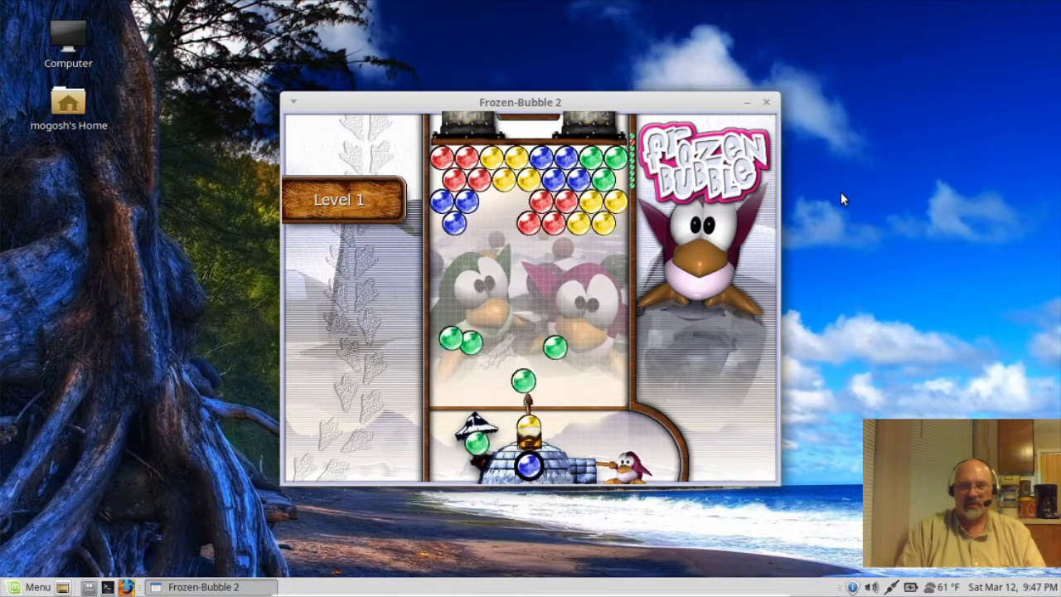
key("Right")
key("Up")
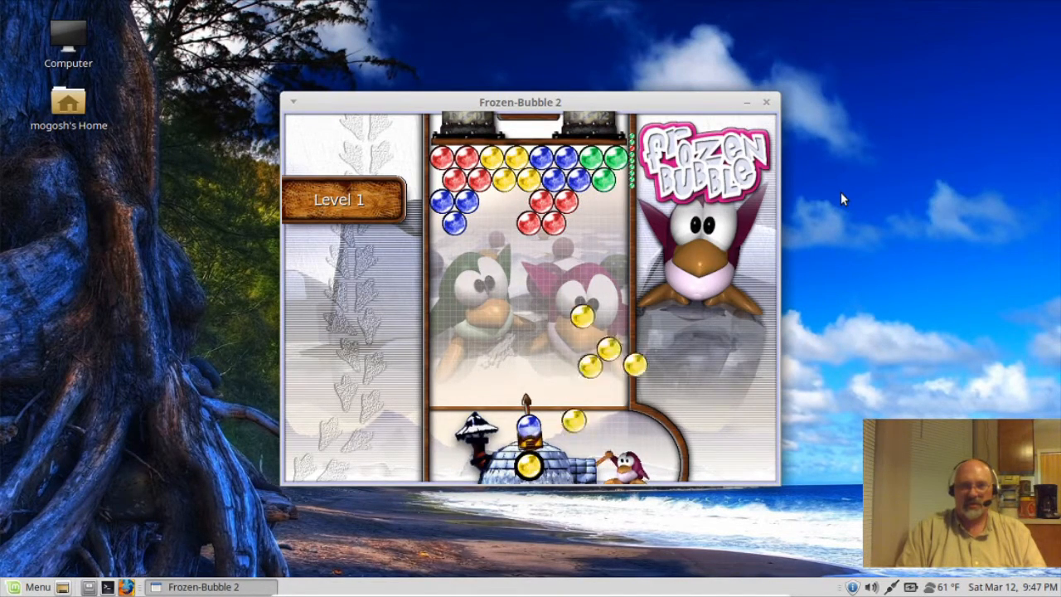
key("Left")
key("Up")
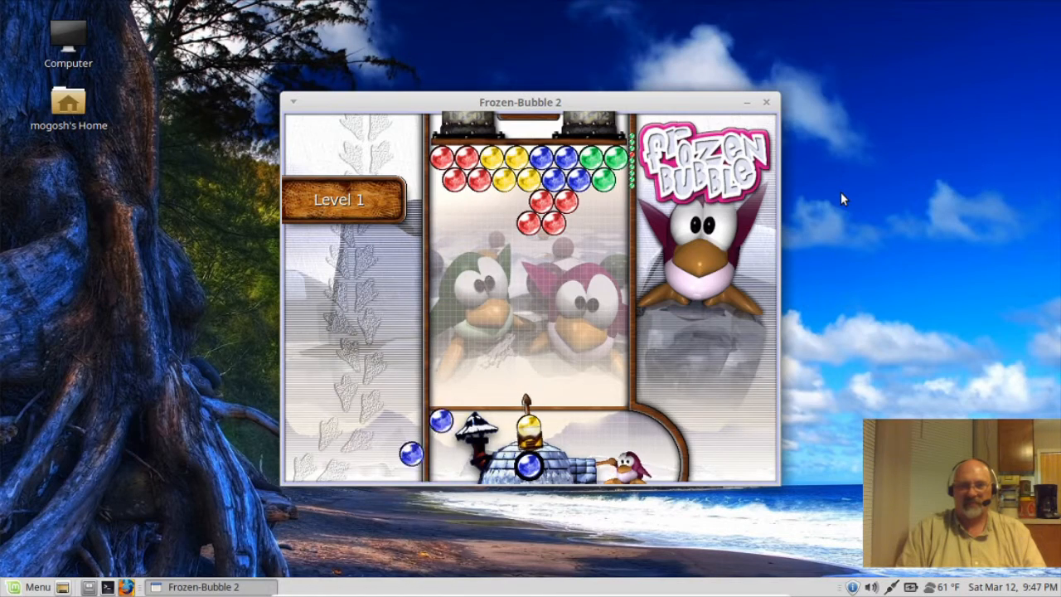
key("Left")
key("Up")
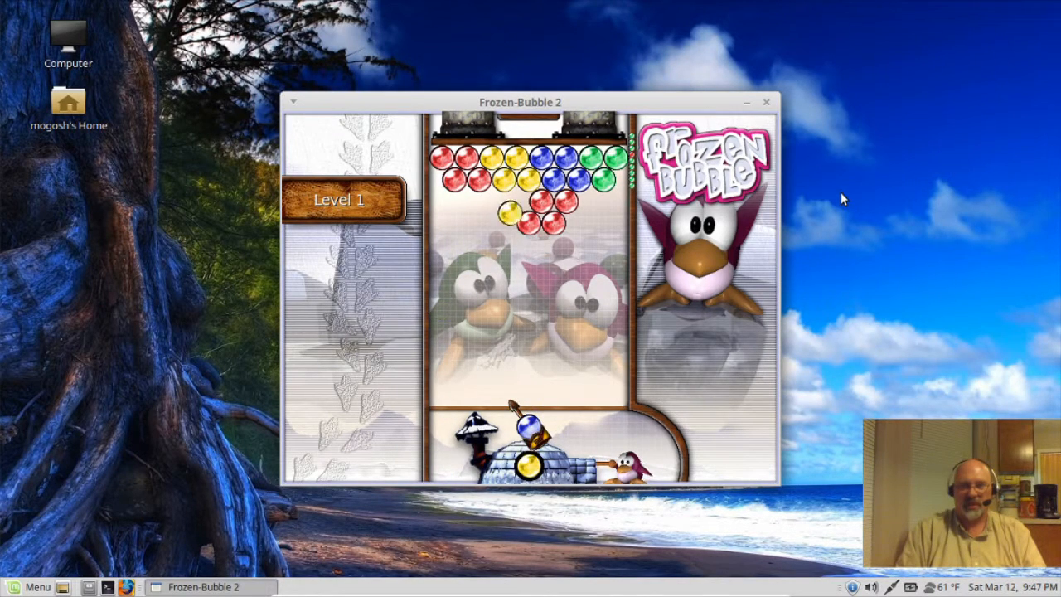
key("Right")
key("Left")
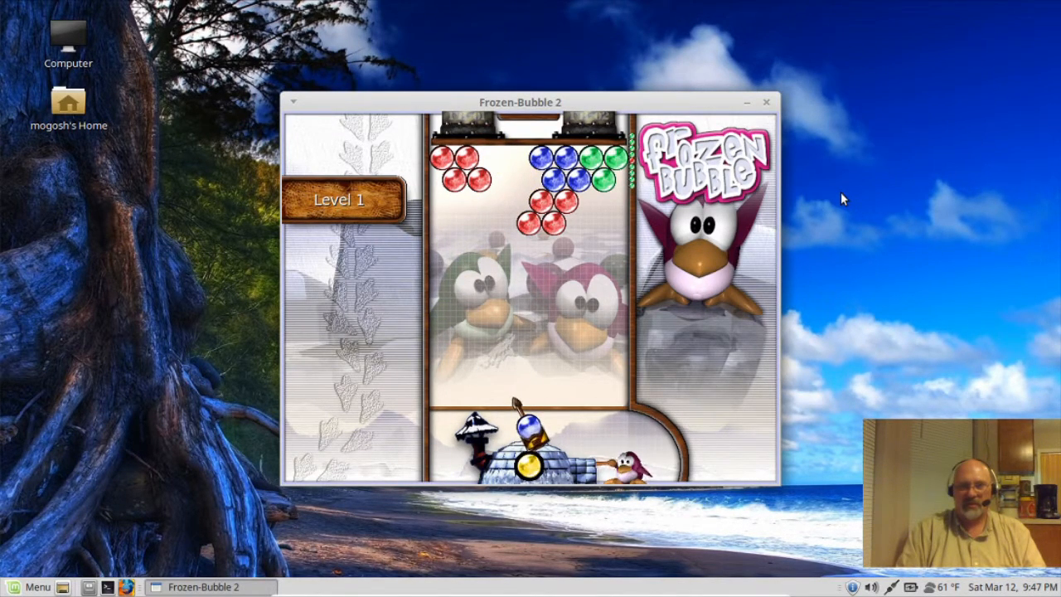
key("Up")
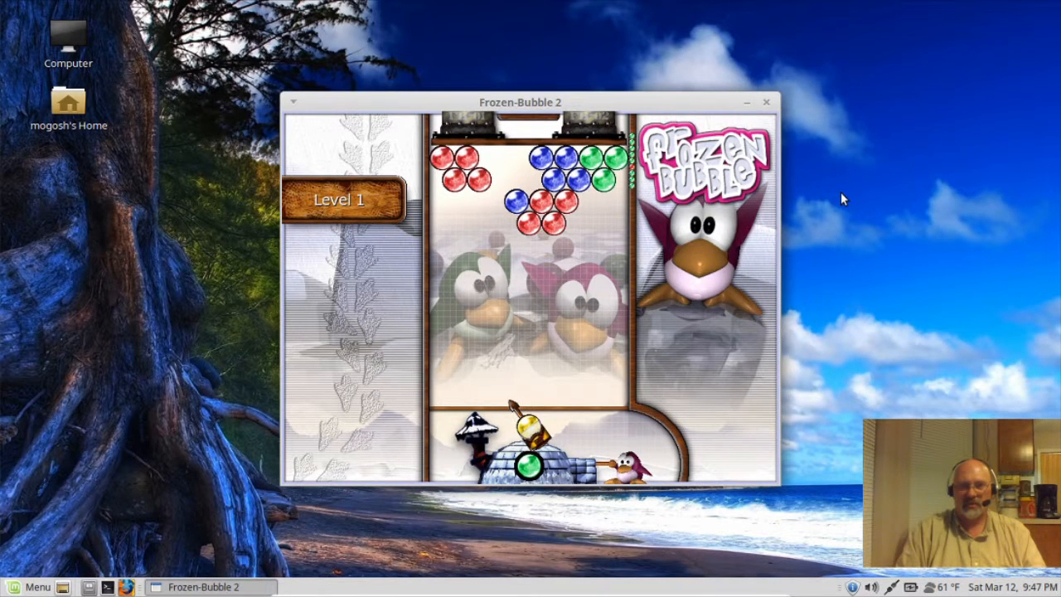
key("Right")
key("Up")
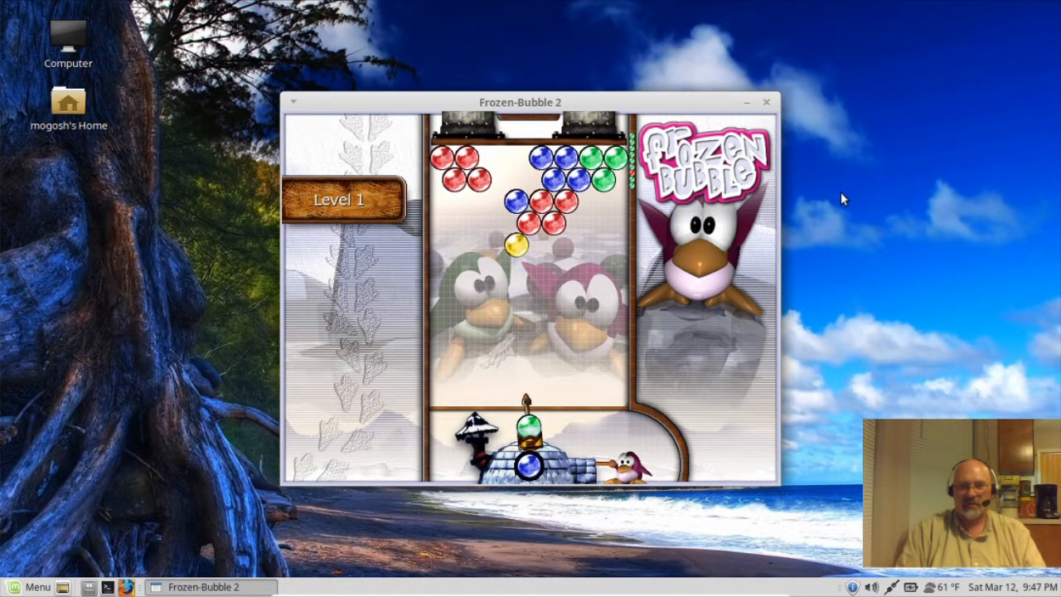
key("Right")
key("Up")
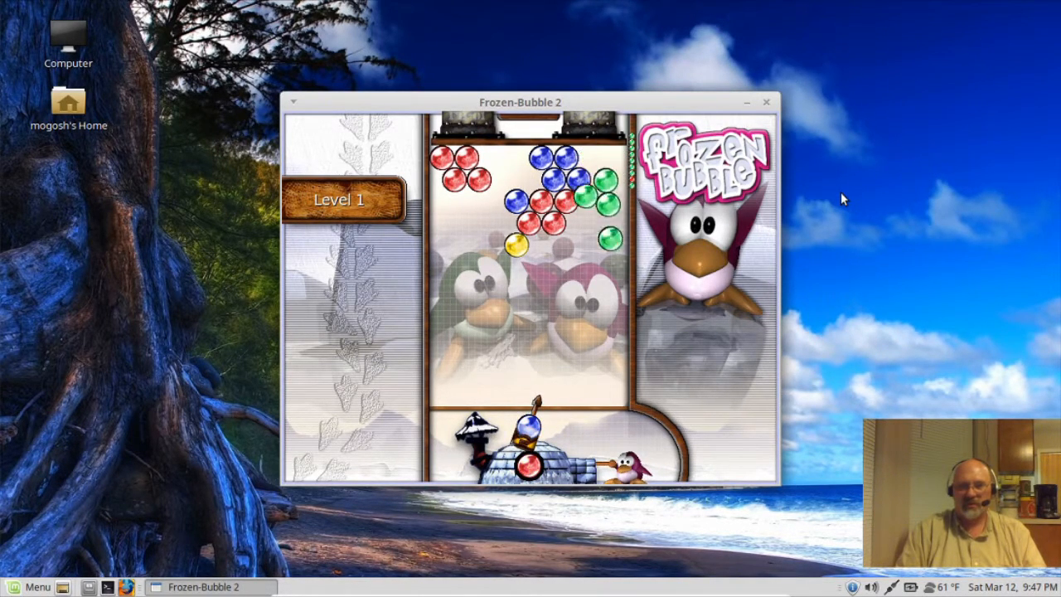
key("Up")
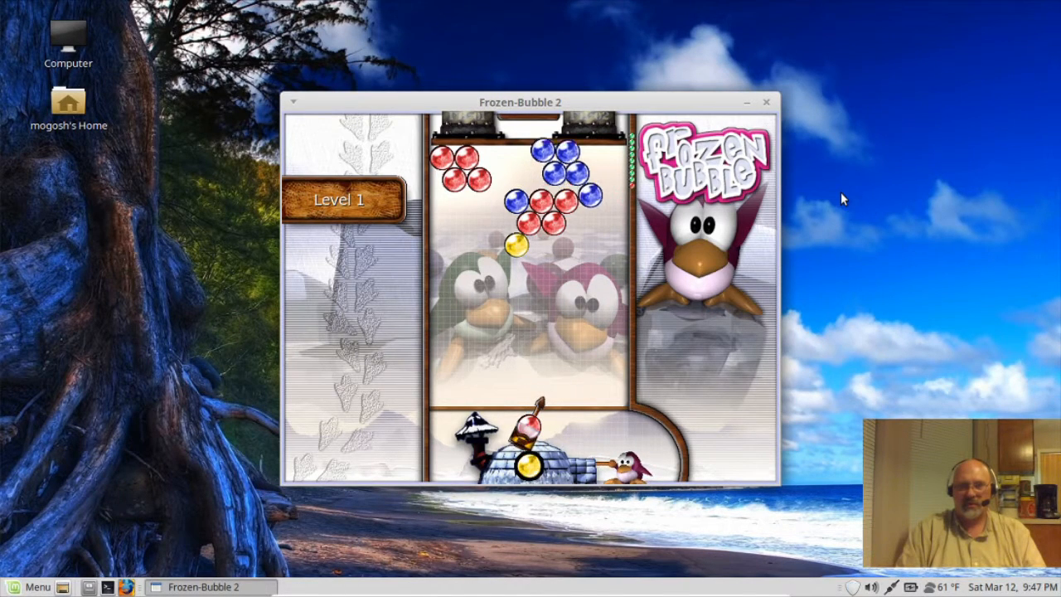
key("Left")
key("Up")
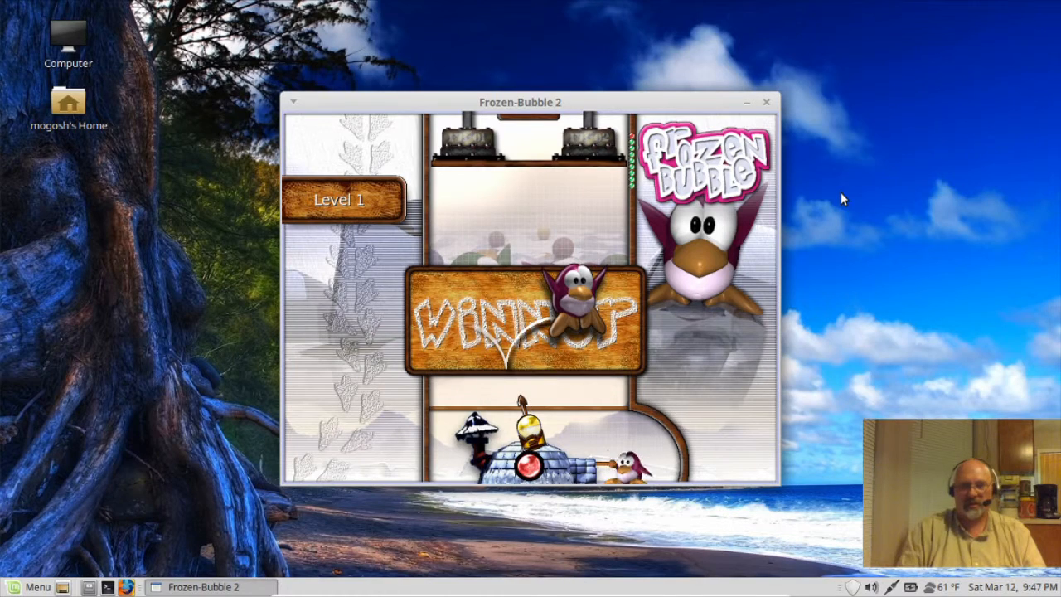
key("Up")
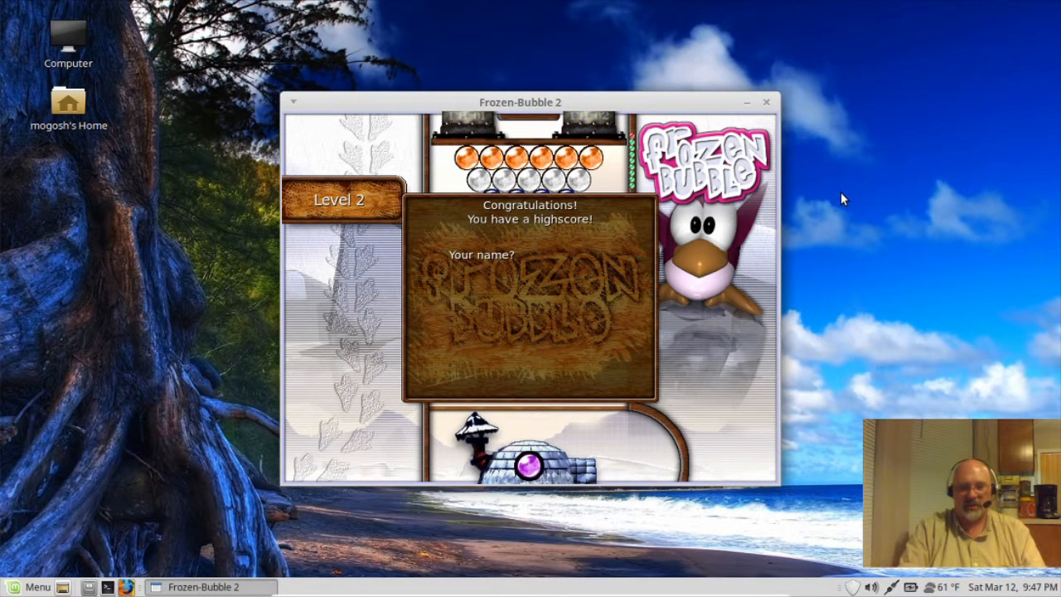
Step: Enter the player's name for the highscore, correcting a typo, then quit Frozen-Bubble
type("Mogh")
key("BackSpace")
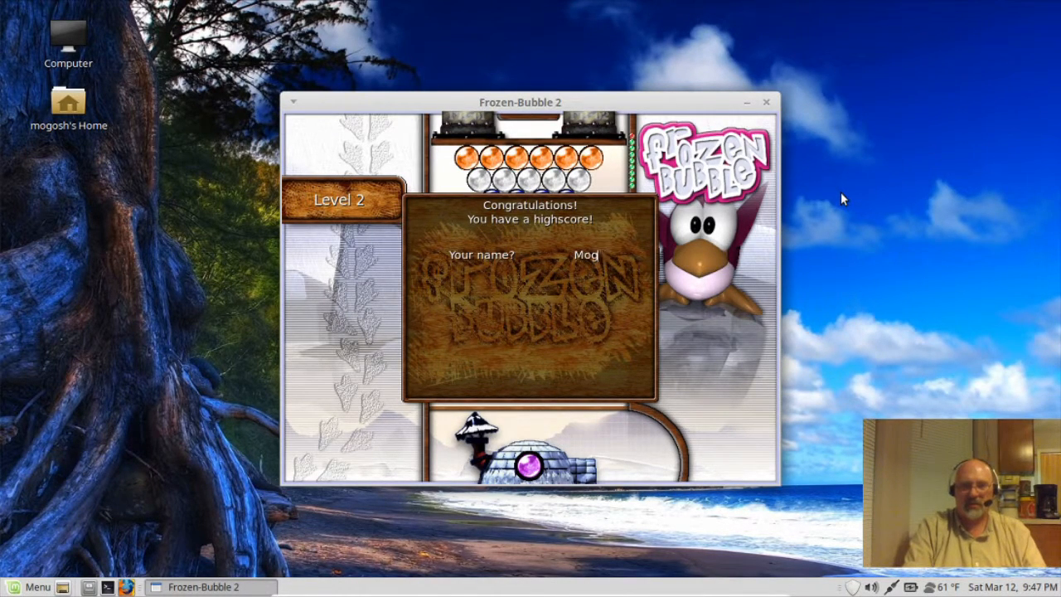
type("osh")
key("Return")
key("Escape")
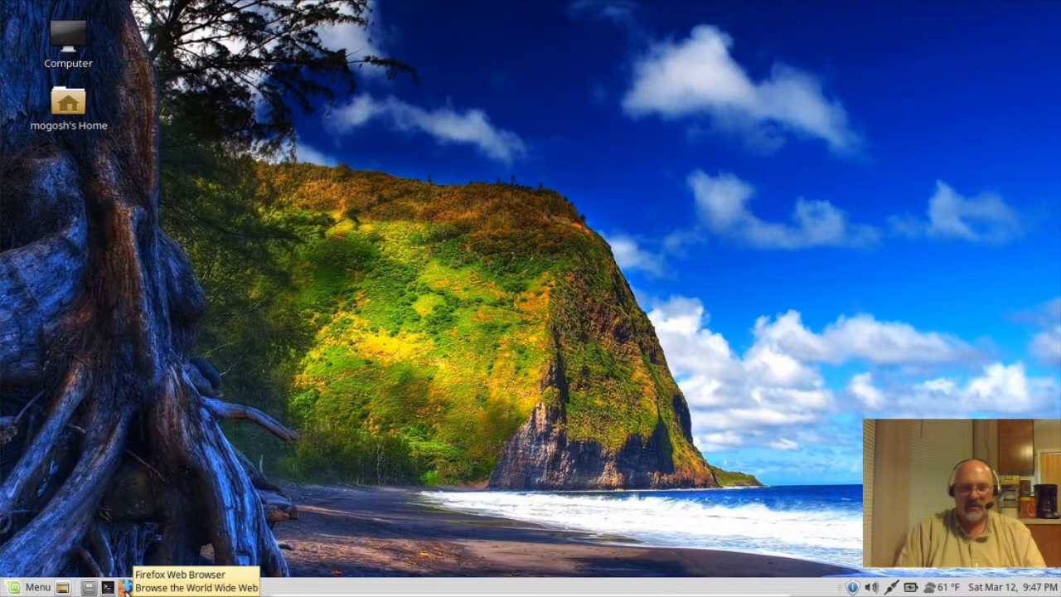
Step: Launch Firefox from the panel and open its hamburger menu
left_click(125, 587)
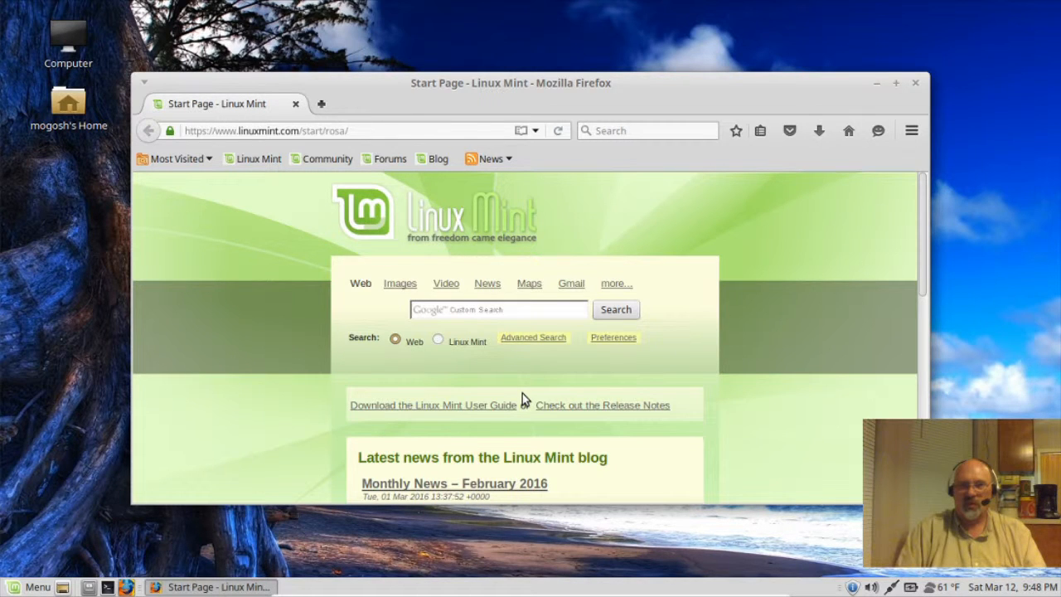
left_click(911, 130)
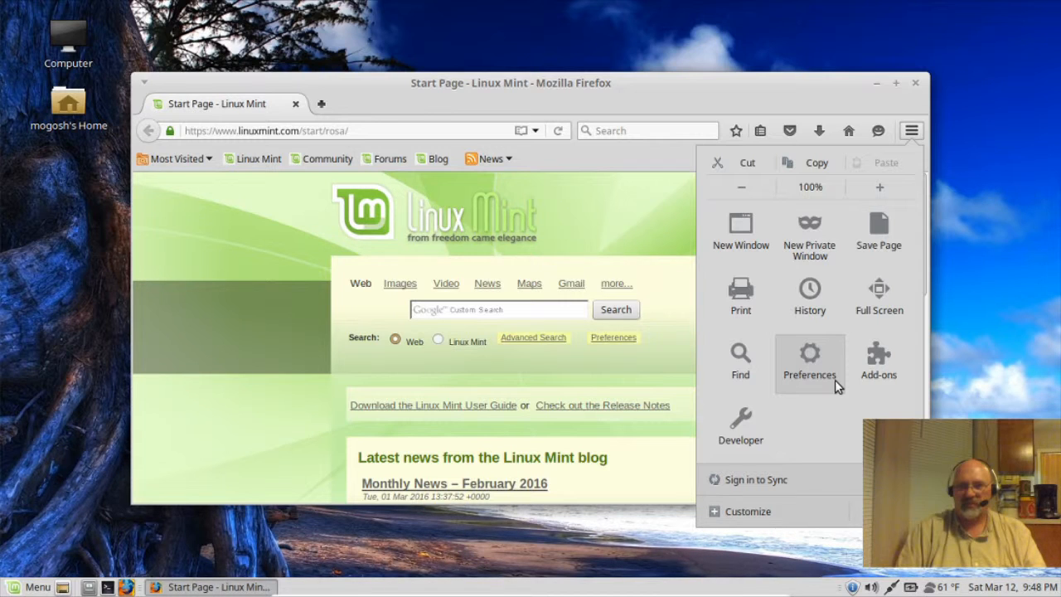
Step: Set the Firefox home page to google.com in Preferences
left_click(835, 379)
left_click(616, 386)
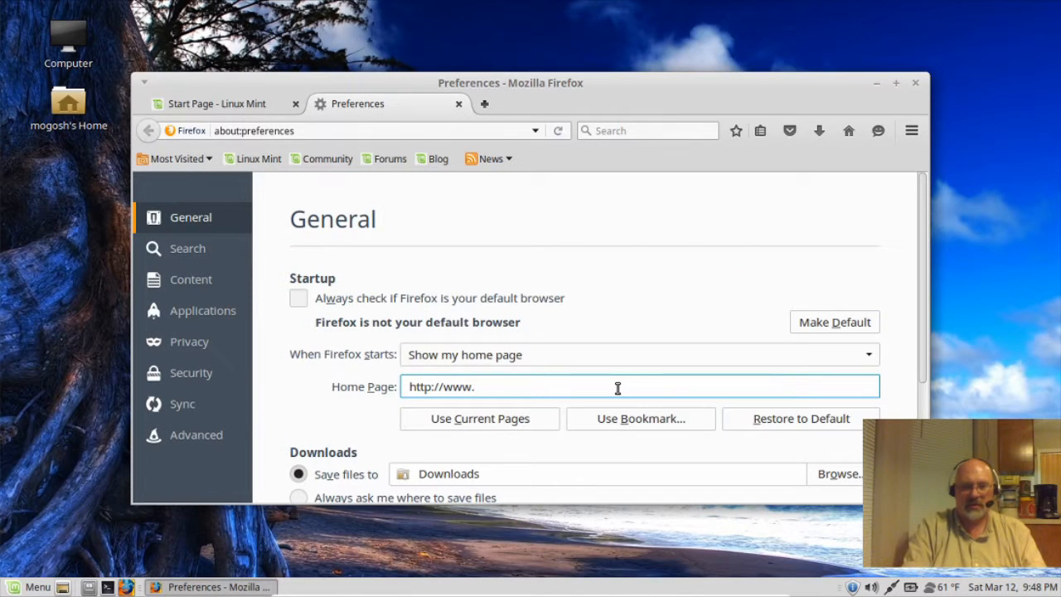
type("google.com")
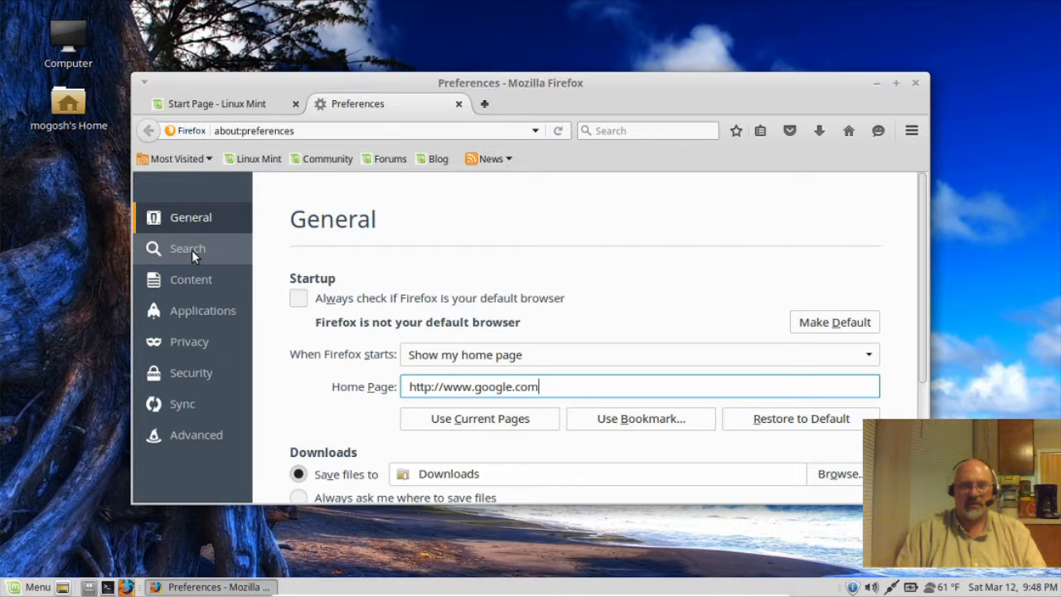
Step: Open the Search settings, then load the Google page in a new tab from the toolbar search box
left_click(192, 250)
scroll(923, 323, "up", 3)
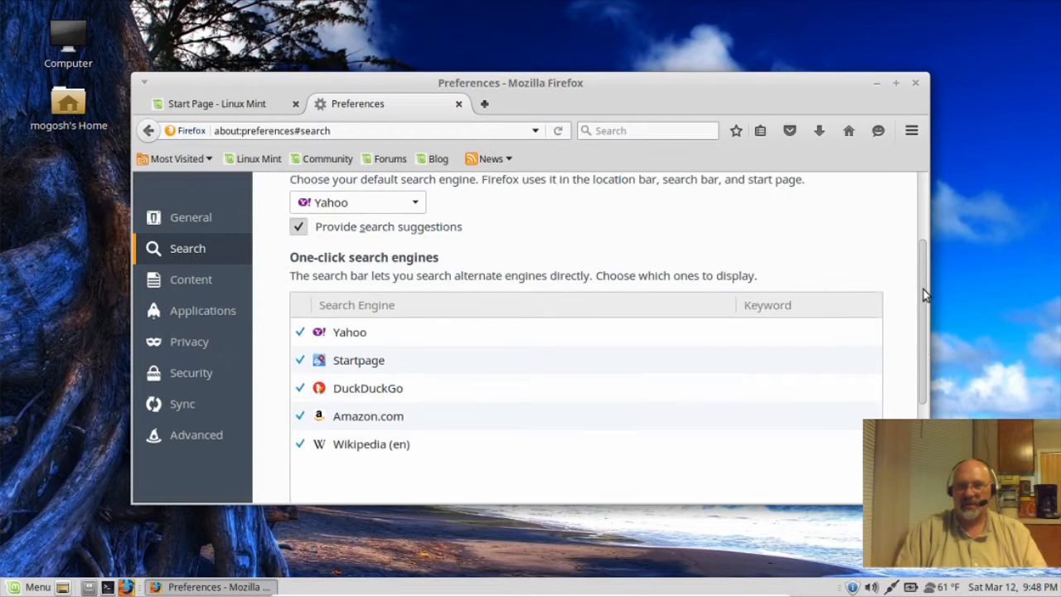
left_click(647, 131)
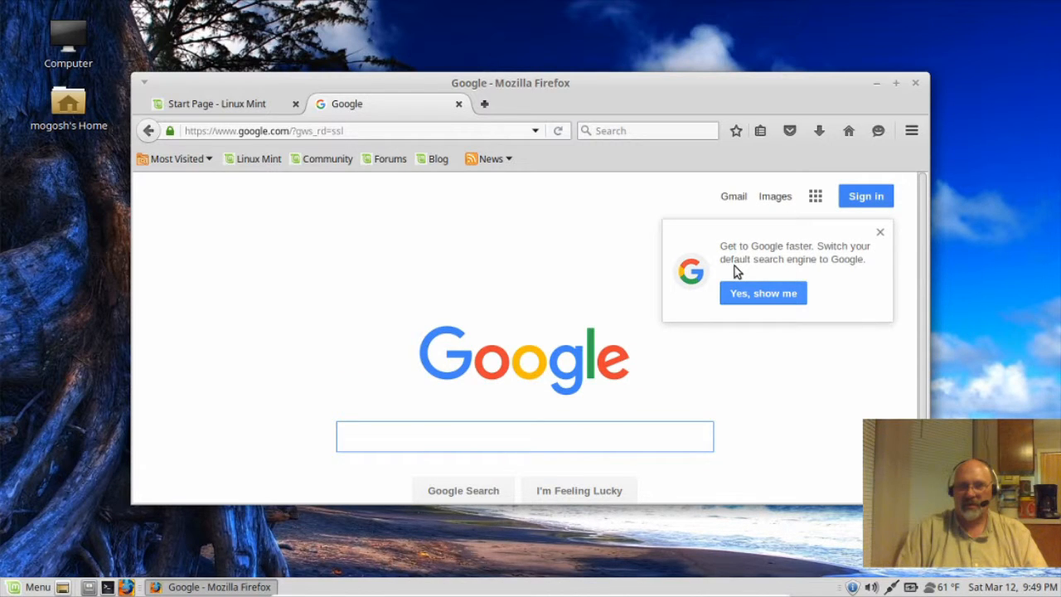
Step: Accept Google's 'Yes, show me' prompt and add Google to Firefox's search engines
left_click(754, 294)
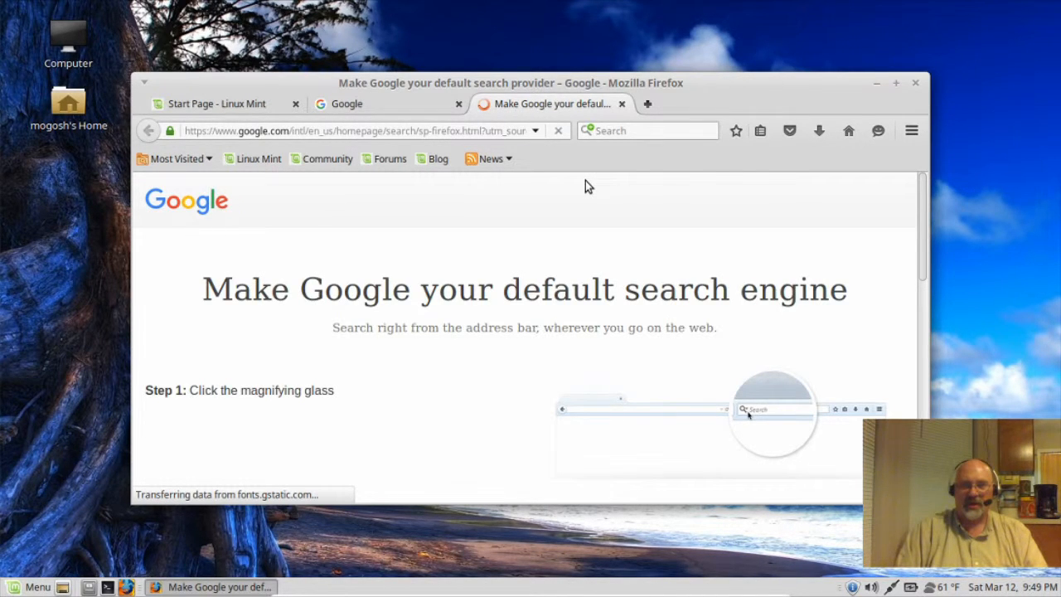
left_click(587, 131)
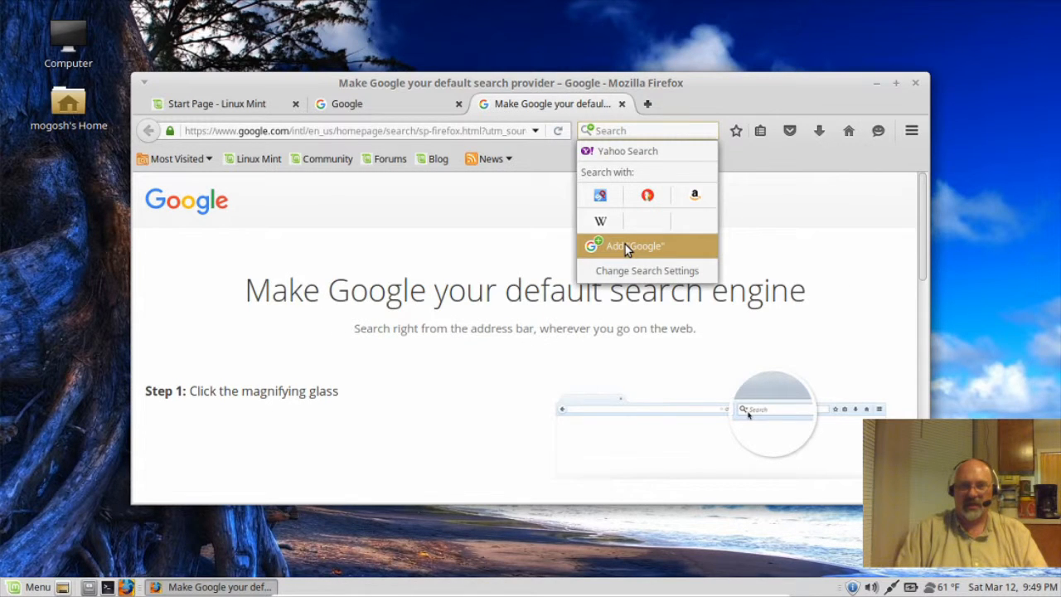
left_click(625, 246)
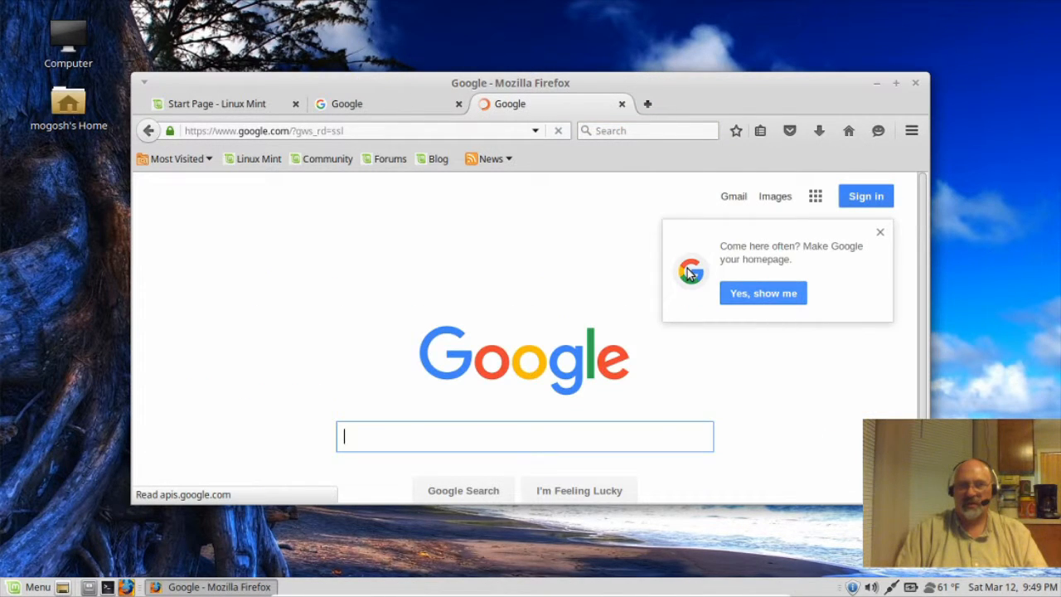
left_click(912, 135)
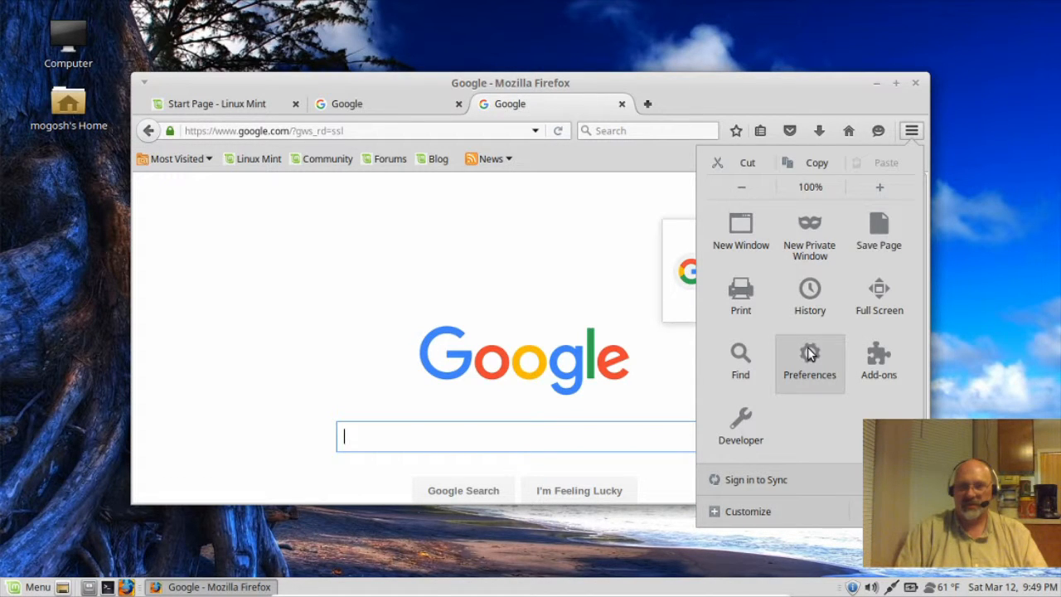
Step: Make Google the default search engine in Firefox's Search preferences
left_click(811, 355)
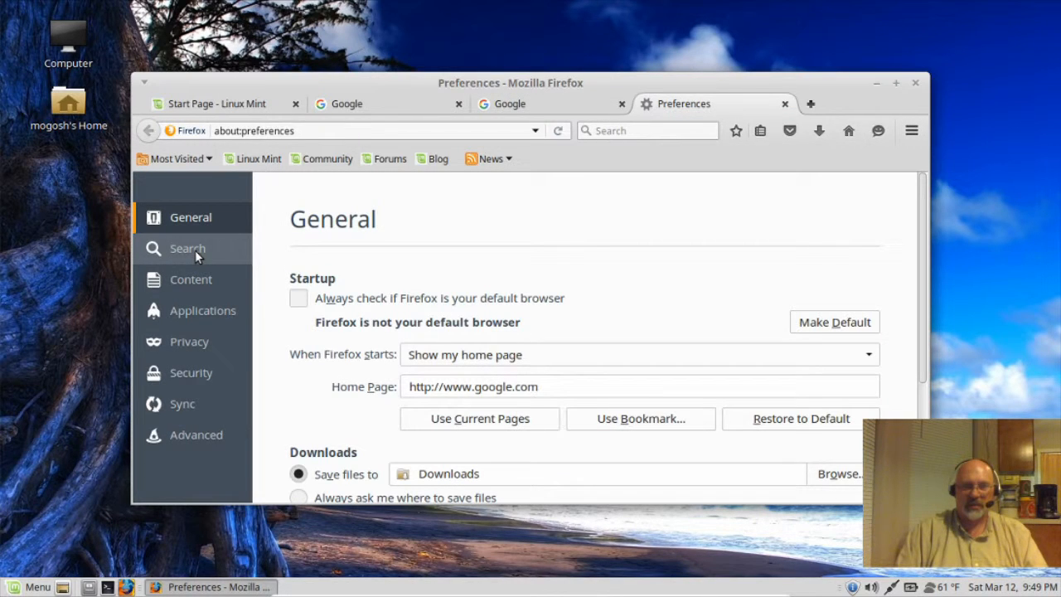
left_click(191, 250)
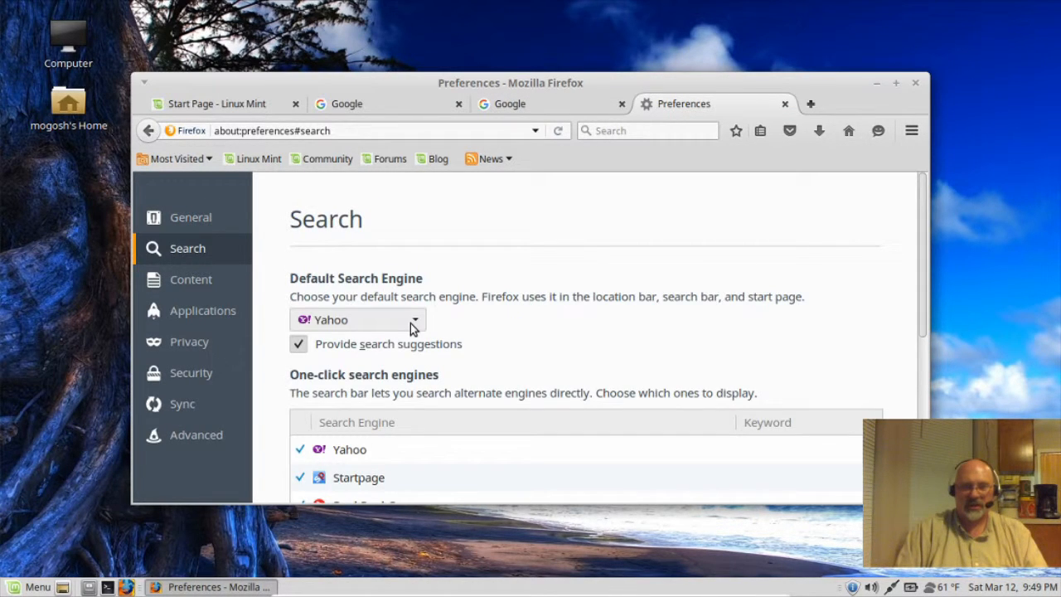
left_click(412, 322)
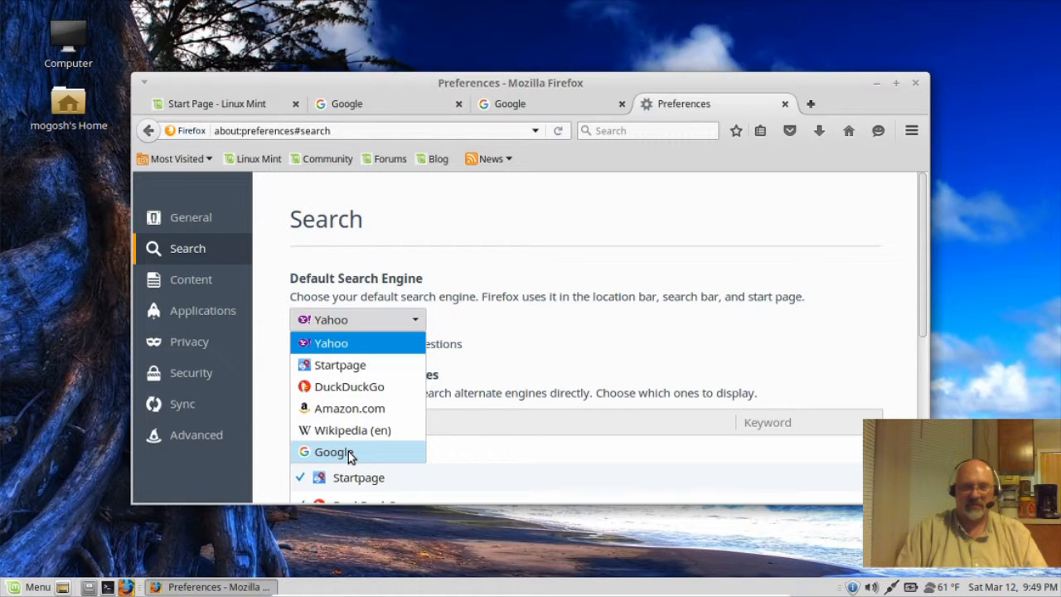
left_click(348, 451)
Step: Uncheck Yahoo, Startpage, Amazon.com, Wikipedia (en) and DuckDuckGo as one-click search engines
scroll(586, 387, "down", 3)
left_click(585, 386)
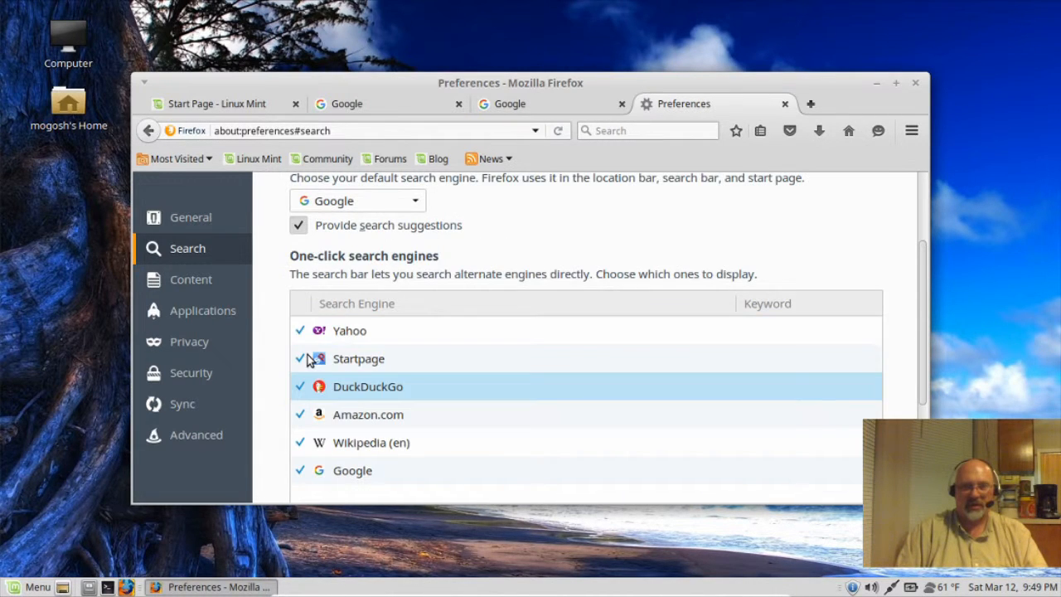
left_click(304, 337)
left_click(304, 337)
left_click(303, 360)
left_click(297, 423)
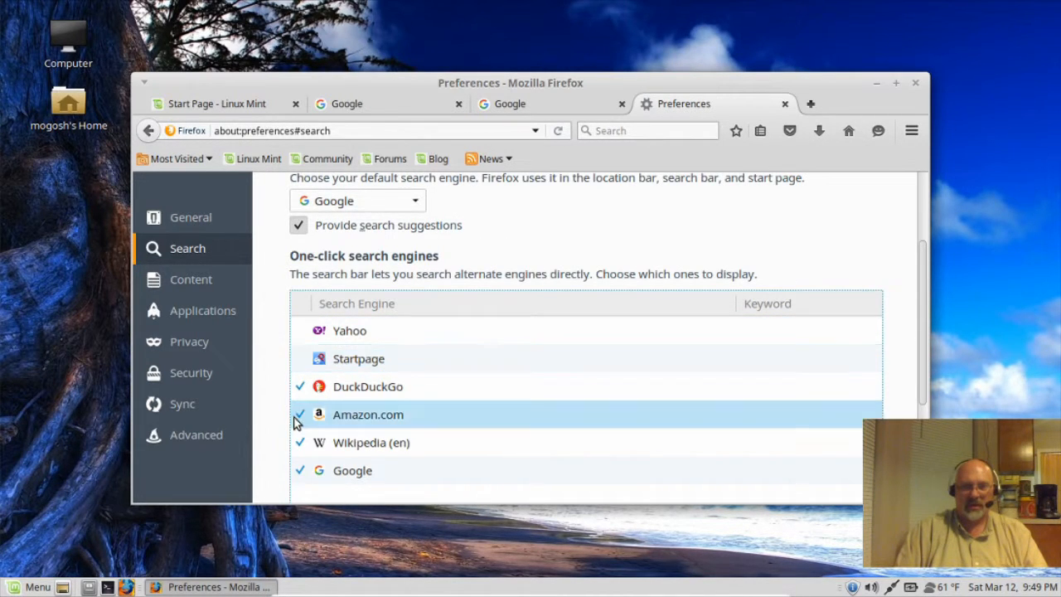
left_click(299, 417)
left_click(296, 446)
left_click(295, 442)
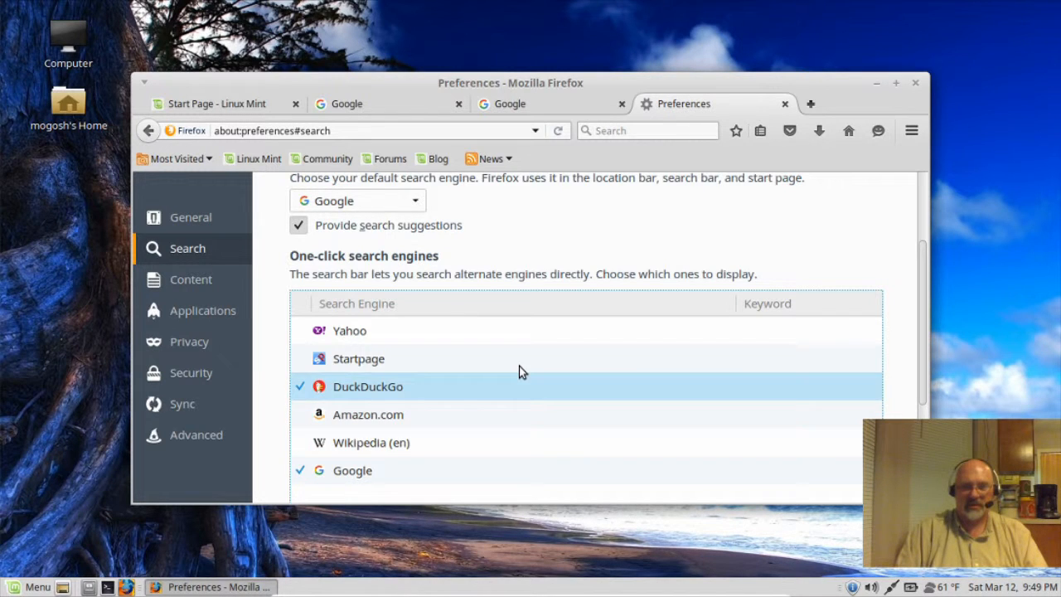
left_click(295, 388)
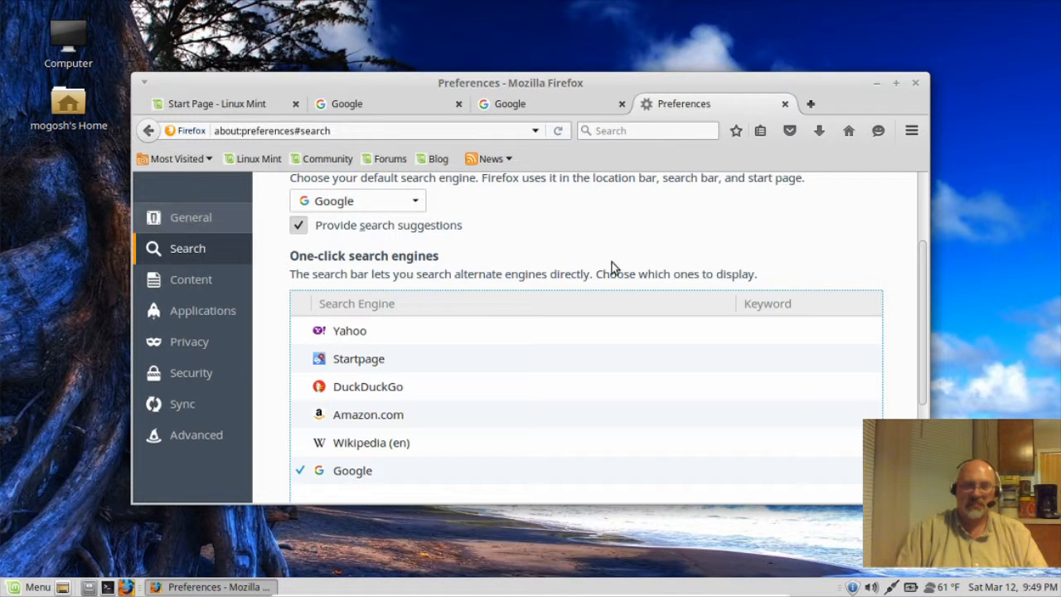
Step: Close the extra Google, Preferences and Linux Mint start page tabs
left_click(622, 104)
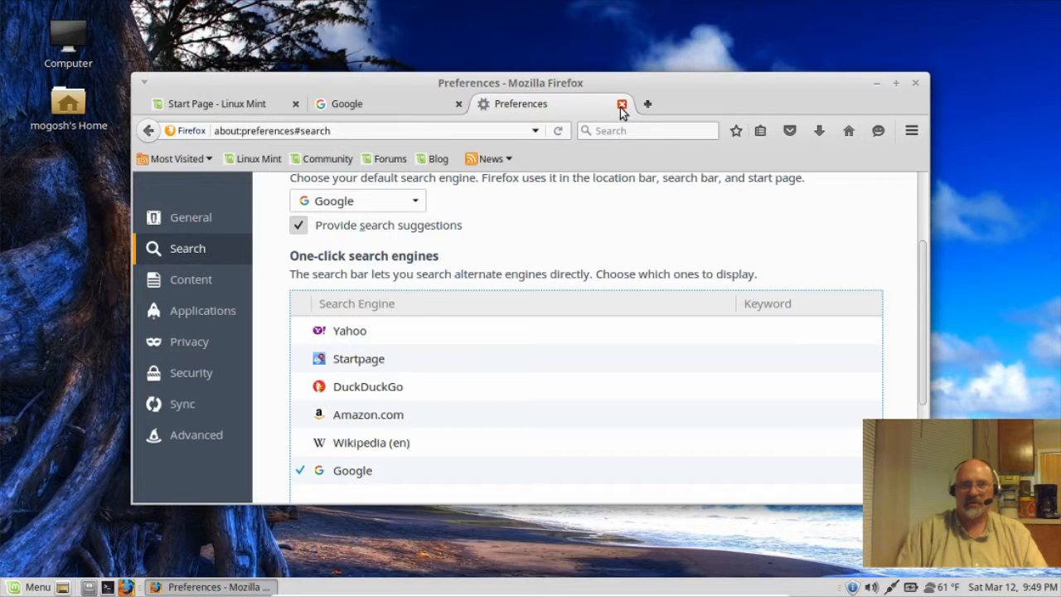
left_click(621, 104)
left_click(296, 104)
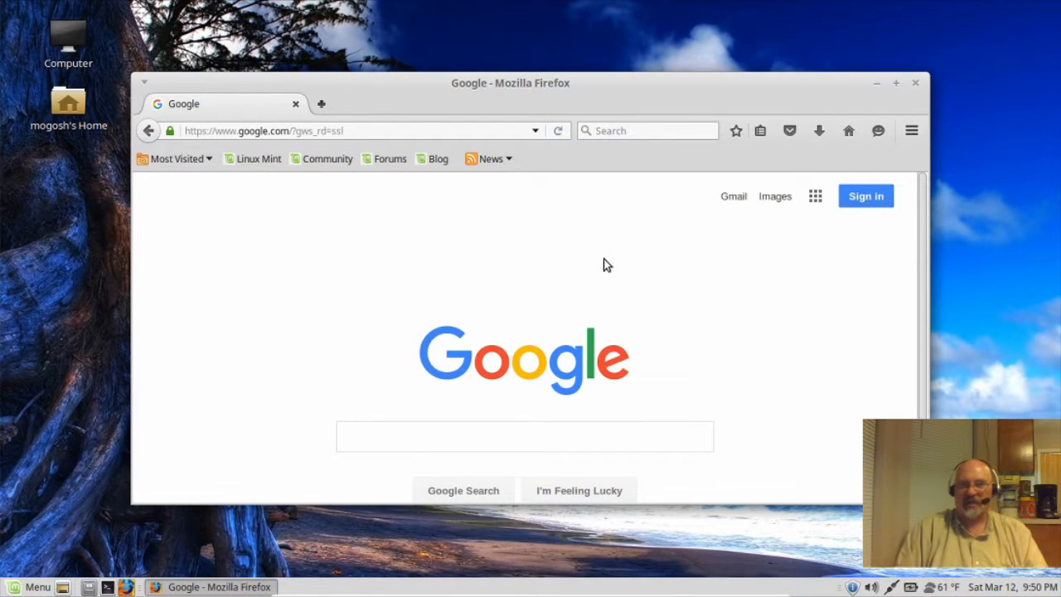
Step: Search Google Images for 'wallpaper'
left_click(386, 434)
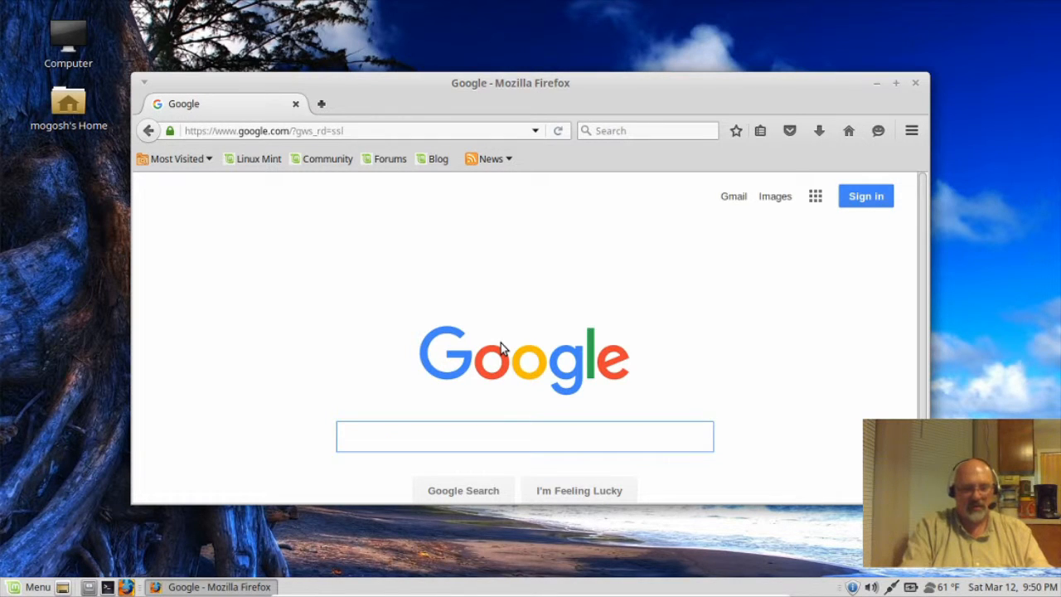
type("wal")
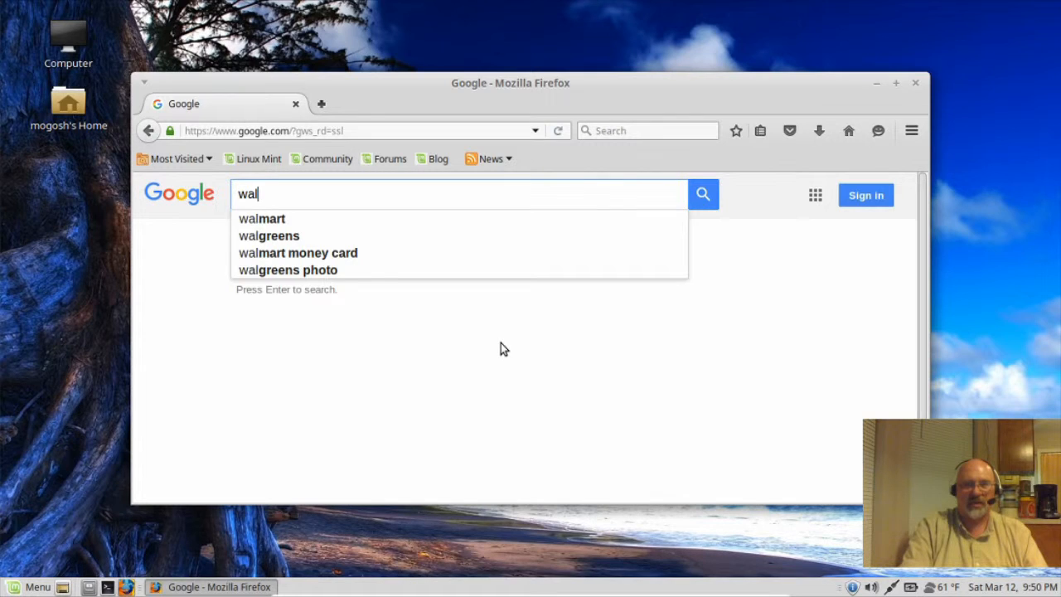
type("lp")
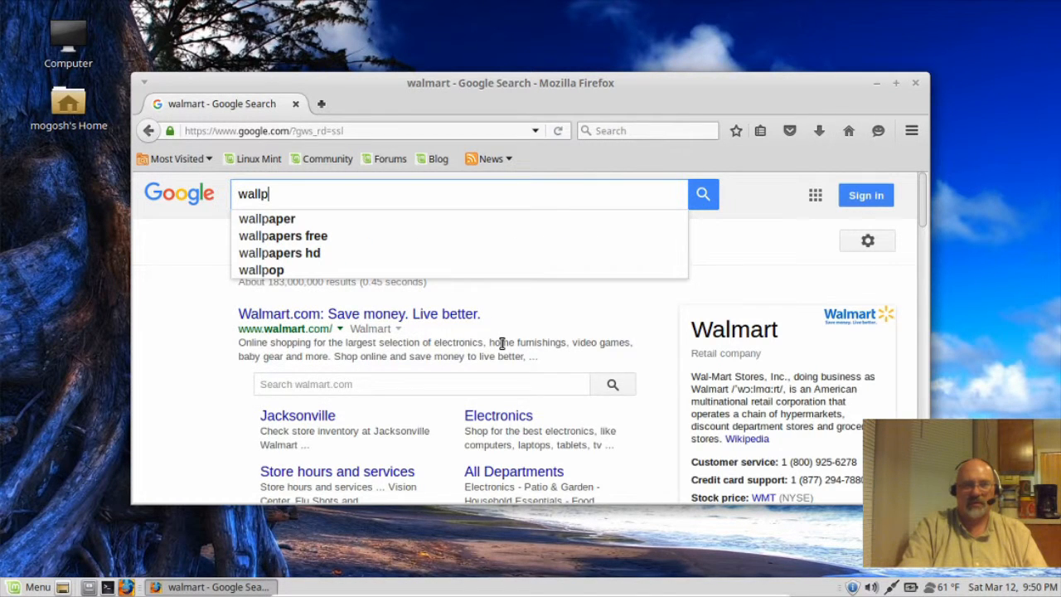
type("aper")
key("Return")
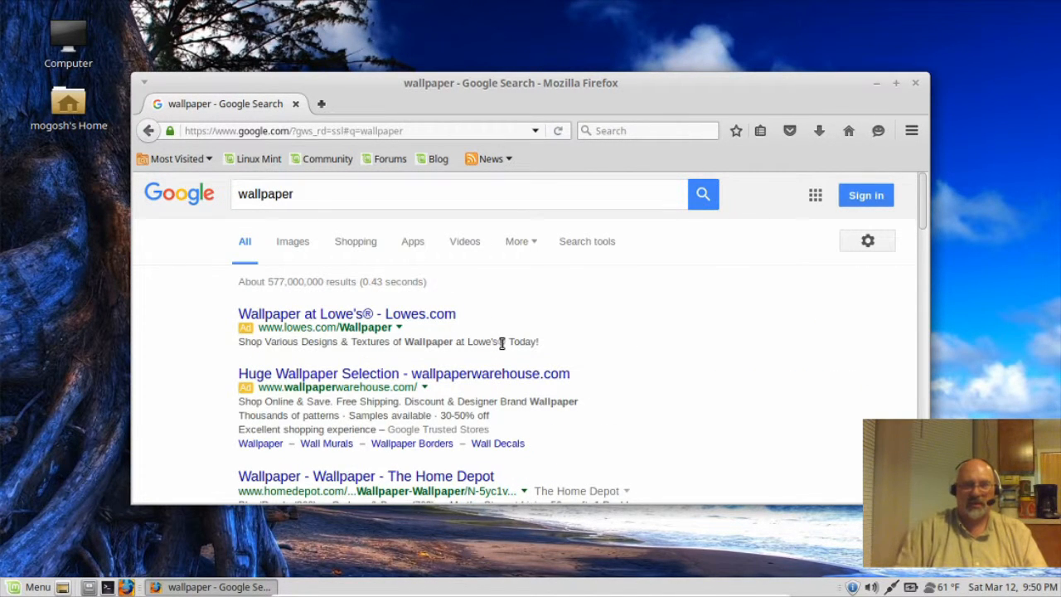
left_click(292, 251)
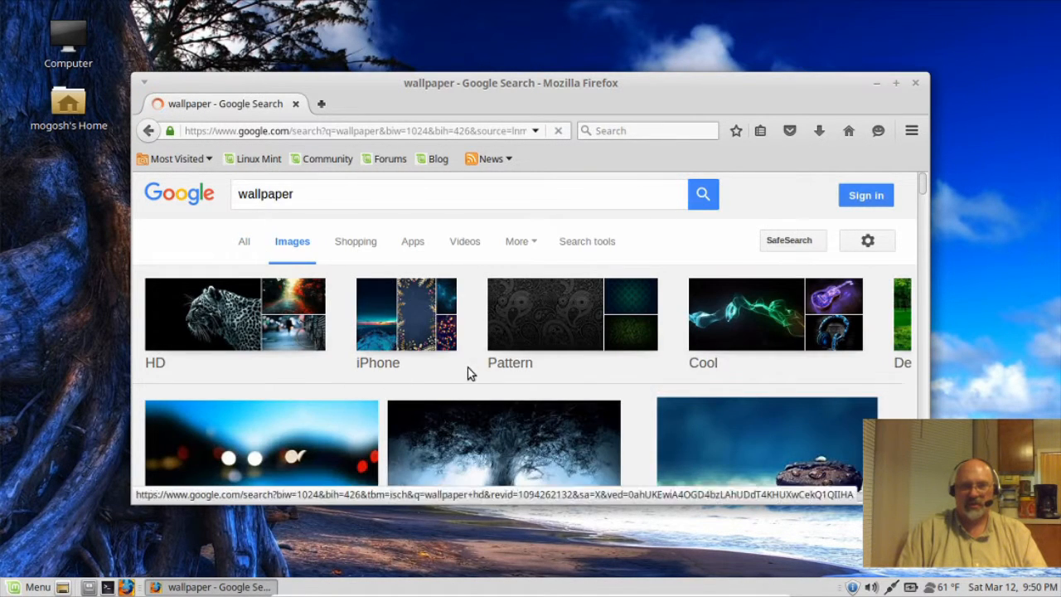
Step: Open the water-drop coffee bean wallpaper (1920 × 1200) in a large preview
scroll(469, 372, "down", 3)
scroll(470, 372, "down", 1)
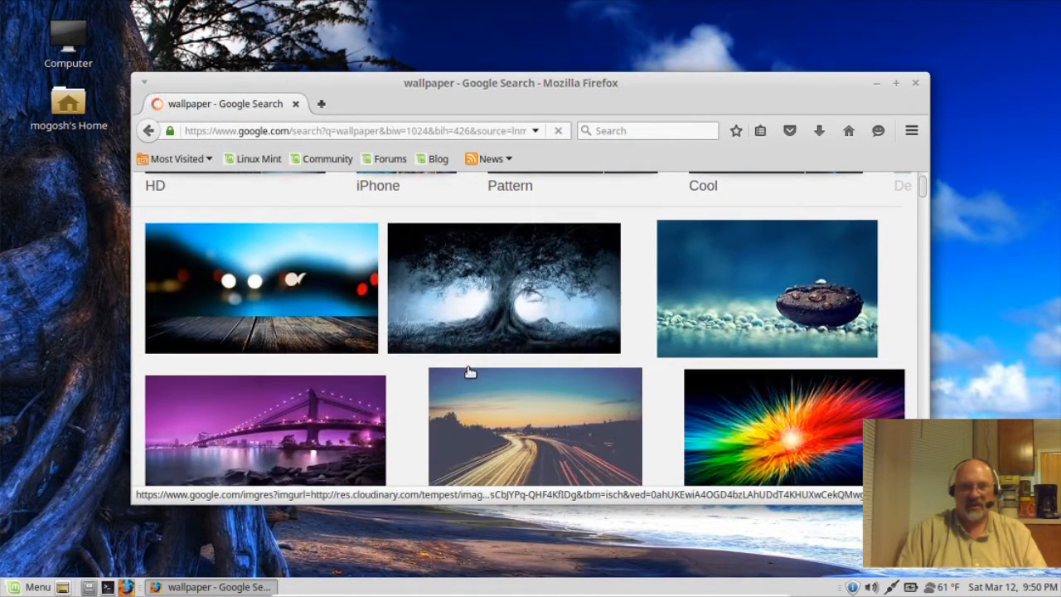
left_click(736, 286)
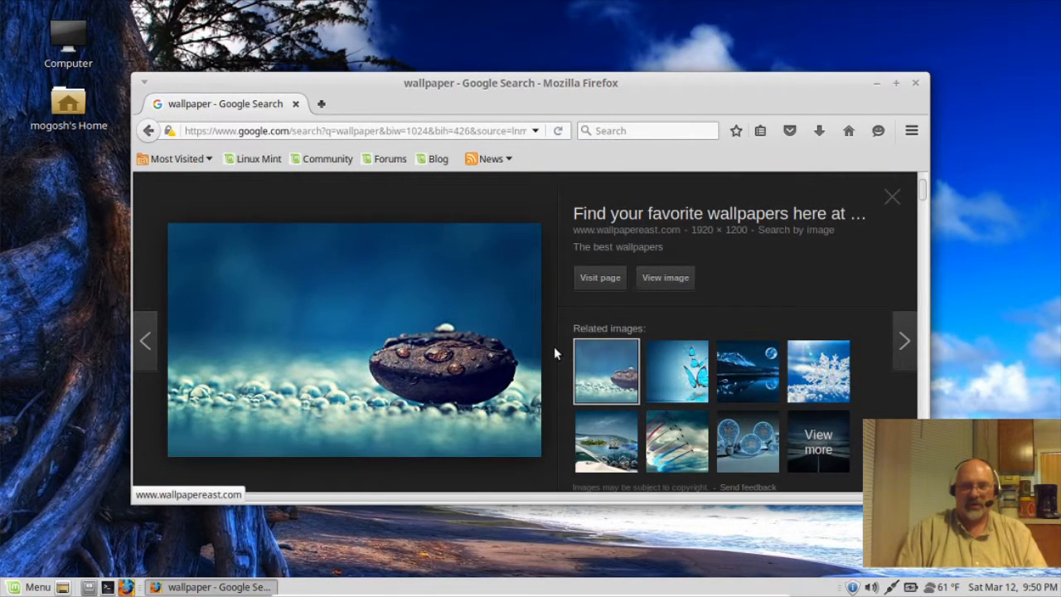
Step: Save the coffee bean image as HD-Wallpapers1_QlwttNW.jpeg in Pictures, then close Firefox
right_click(402, 356)
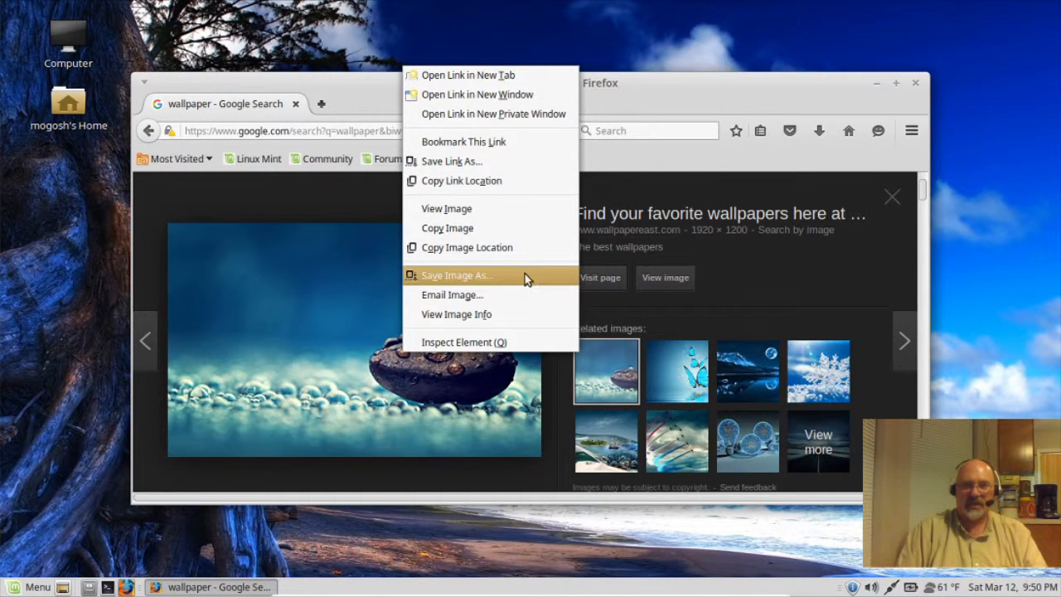
left_click(446, 277)
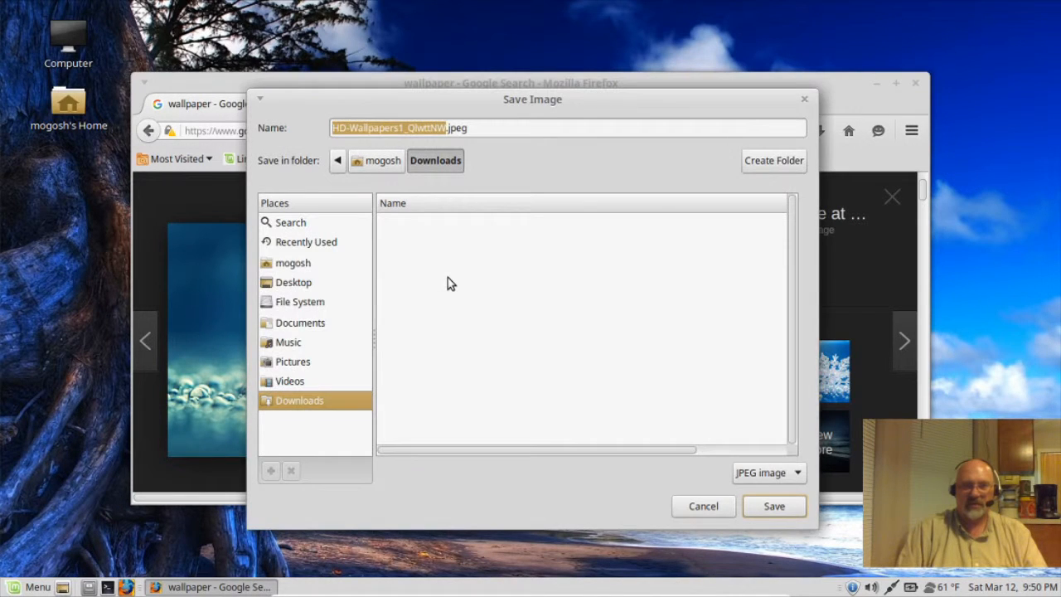
left_click(300, 364)
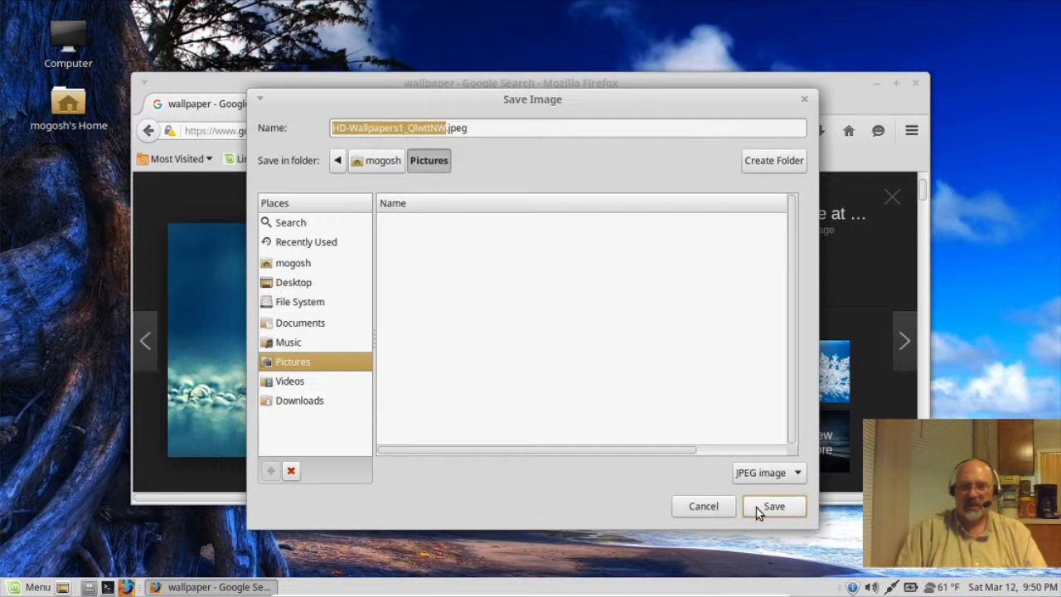
left_click(756, 508)
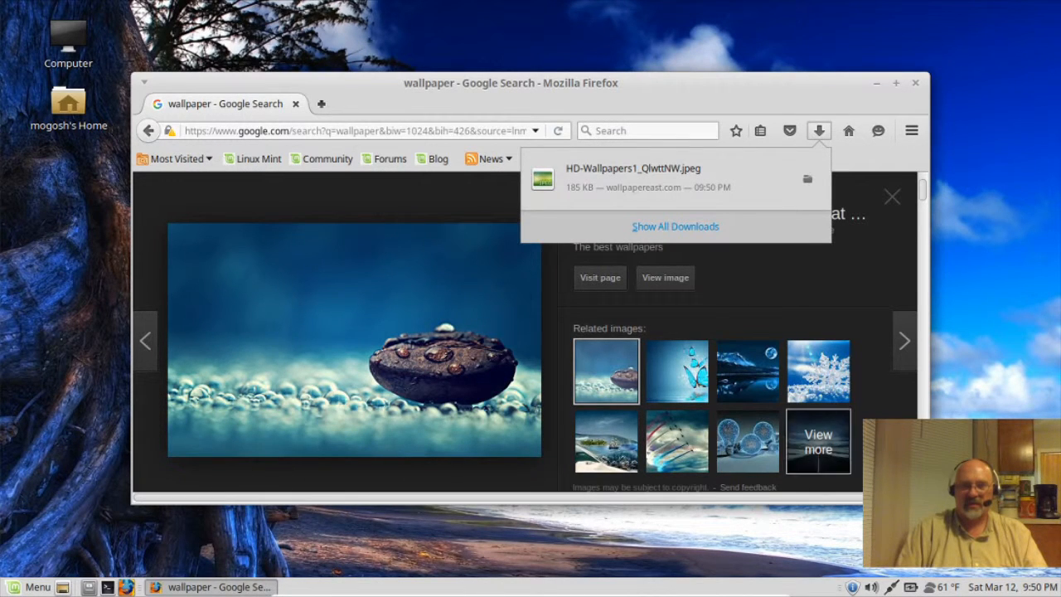
left_click(917, 86)
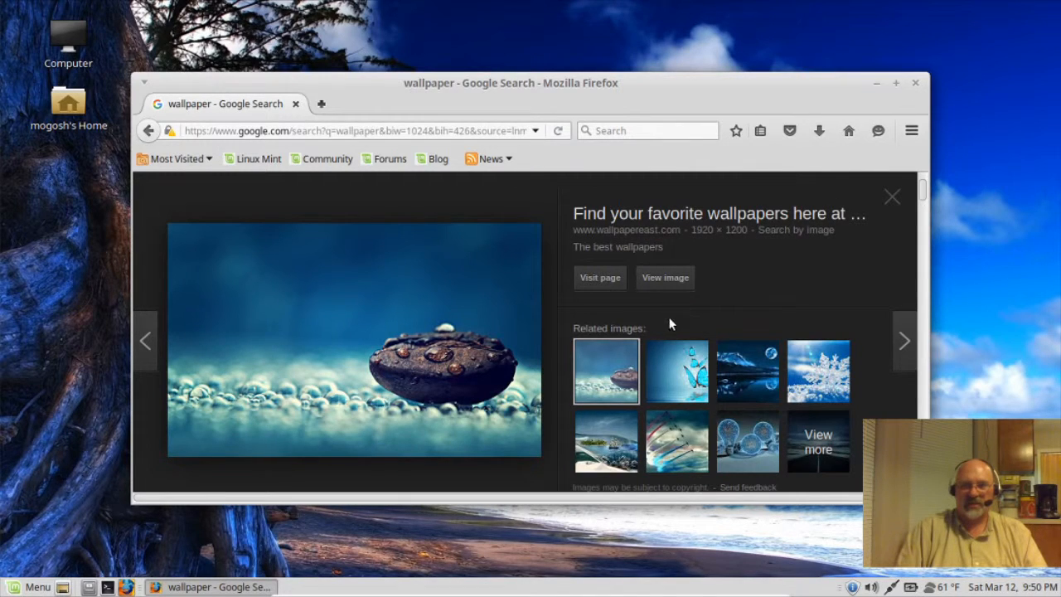
left_click(916, 84)
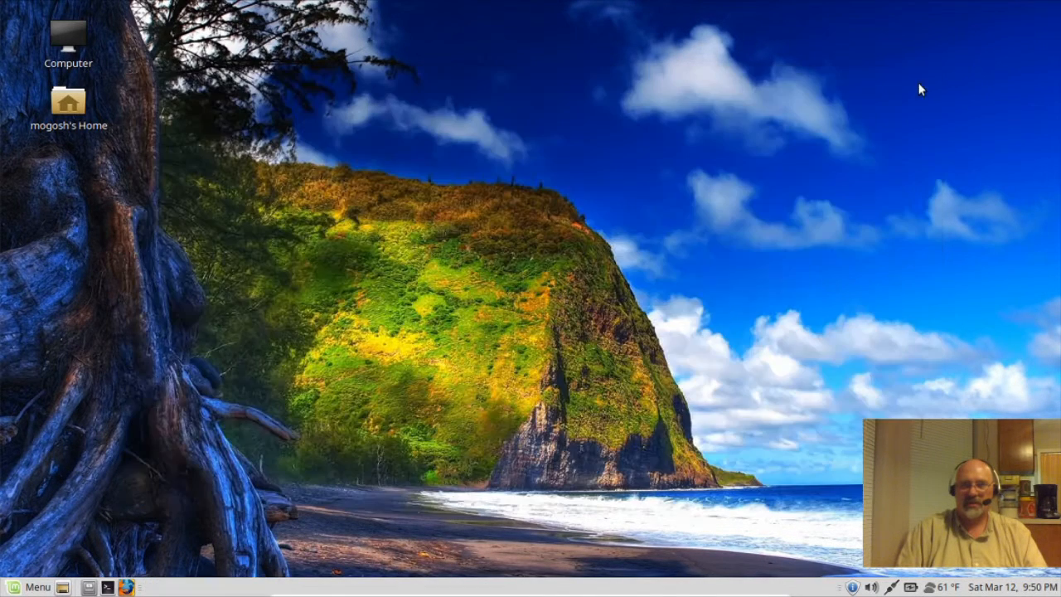
Step: Add HD-Wallpapers1_QlwttNW.jpeg from Pictures as the desktop background and close Appearance Preferences
right_click(581, 312)
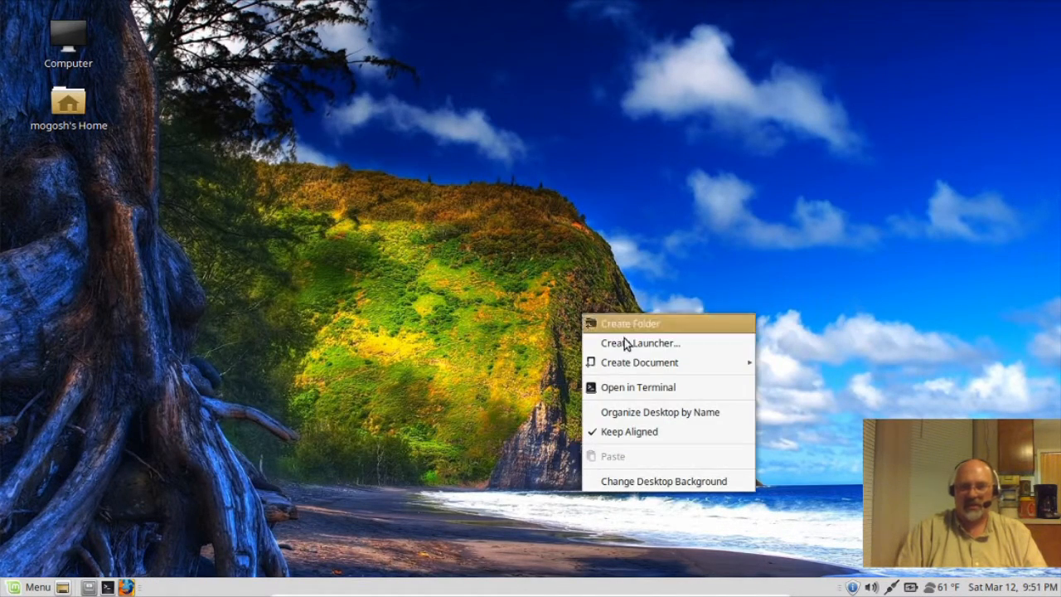
left_click(635, 481)
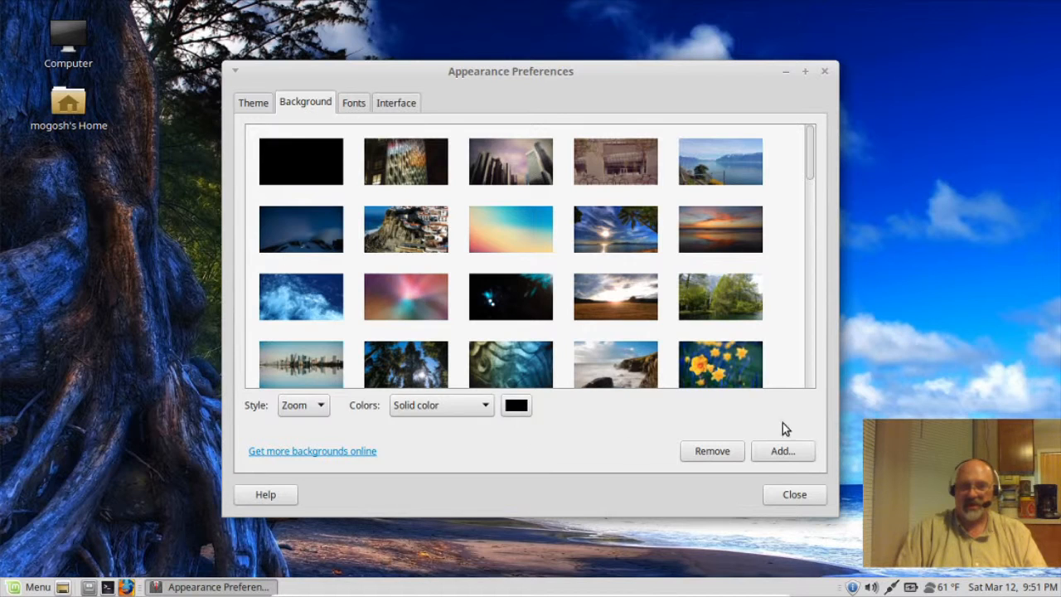
left_click(782, 453)
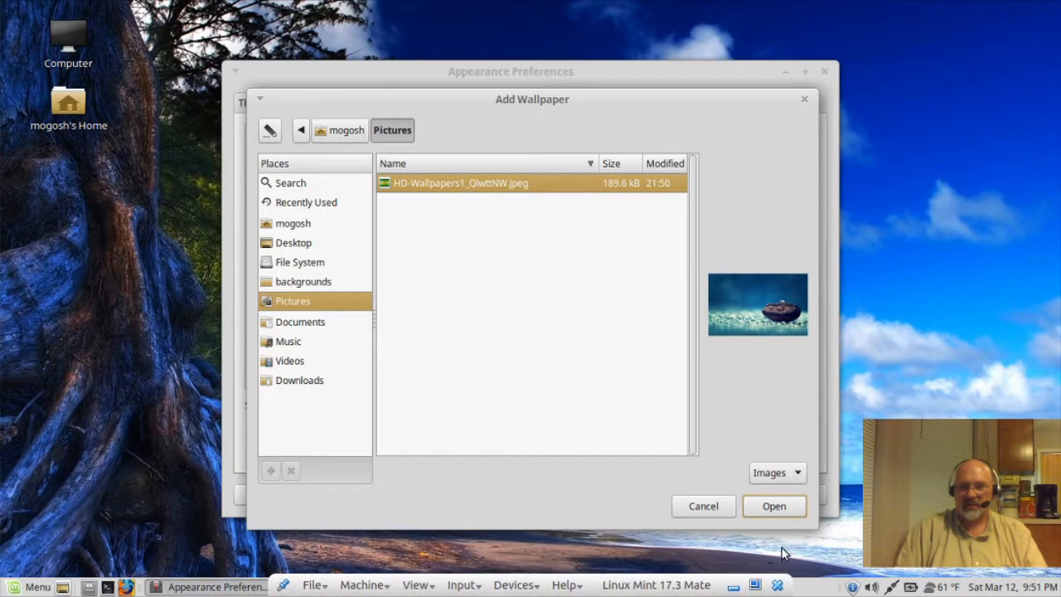
left_click(775, 505)
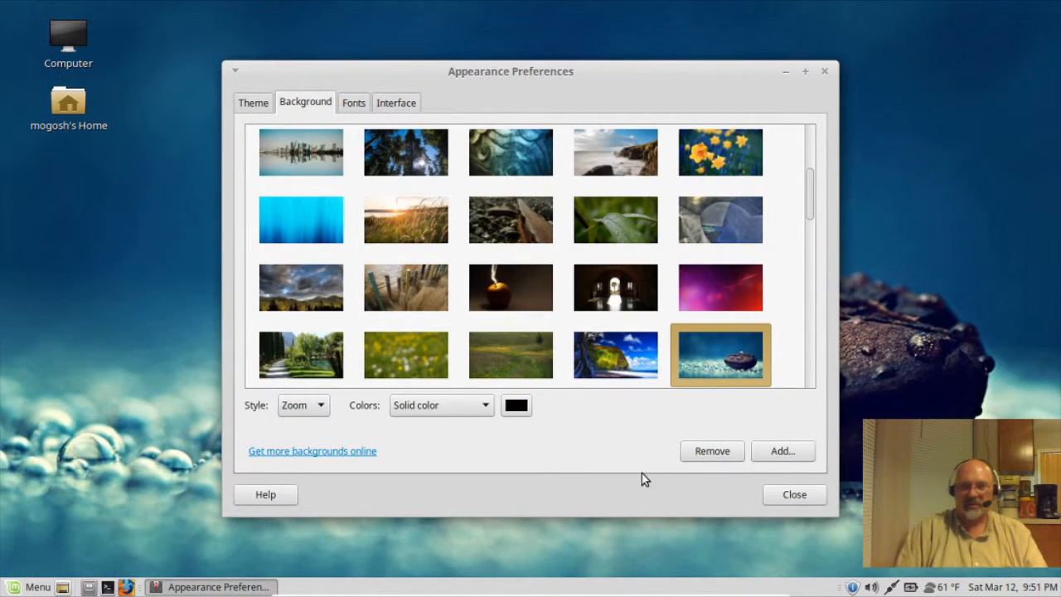
left_click(825, 72)
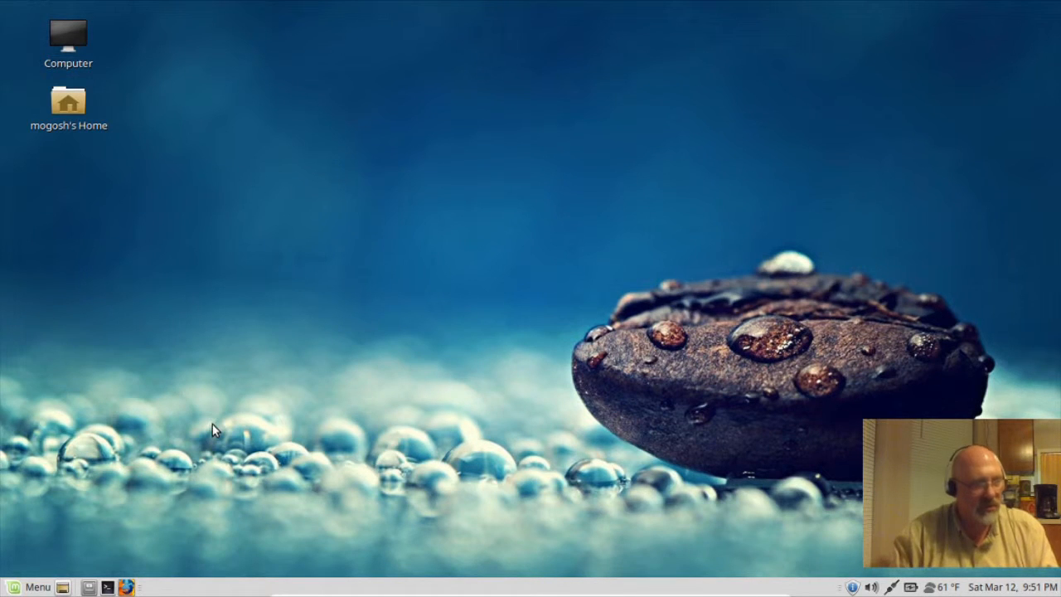
Step: Open Desktop Settings from the applications menu and view the Windows window-manager choices
left_click(38, 582)
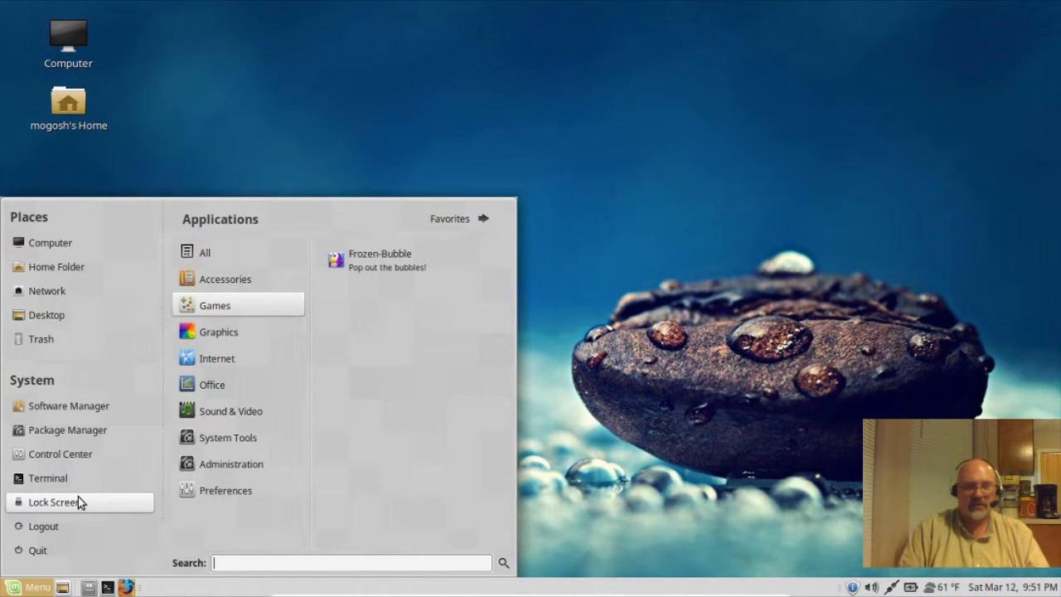
left_click(196, 256)
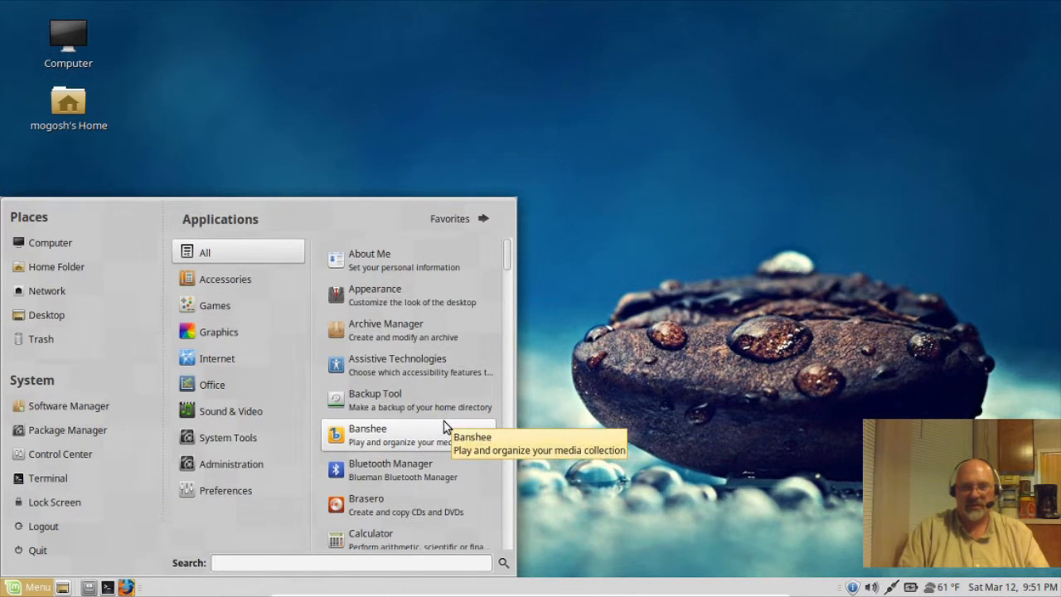
scroll(443, 427, "down", 4)
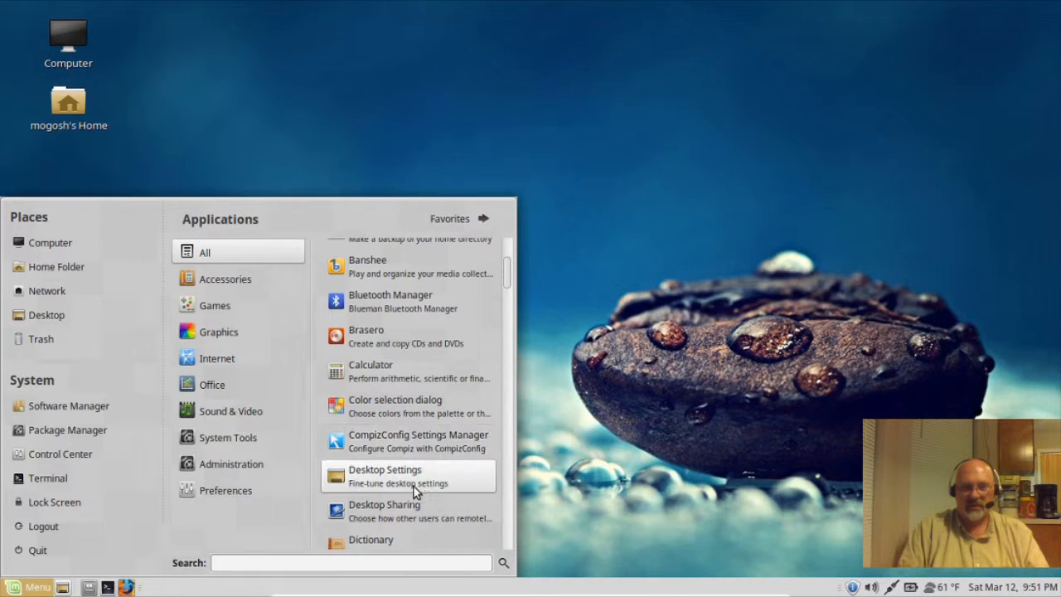
left_click(415, 487)
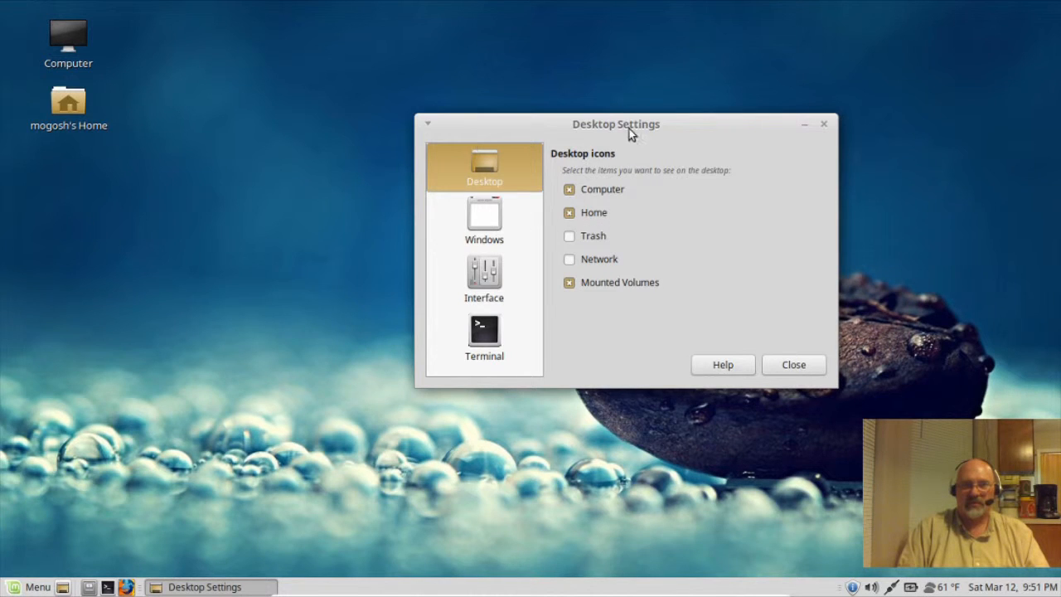
left_click(484, 222)
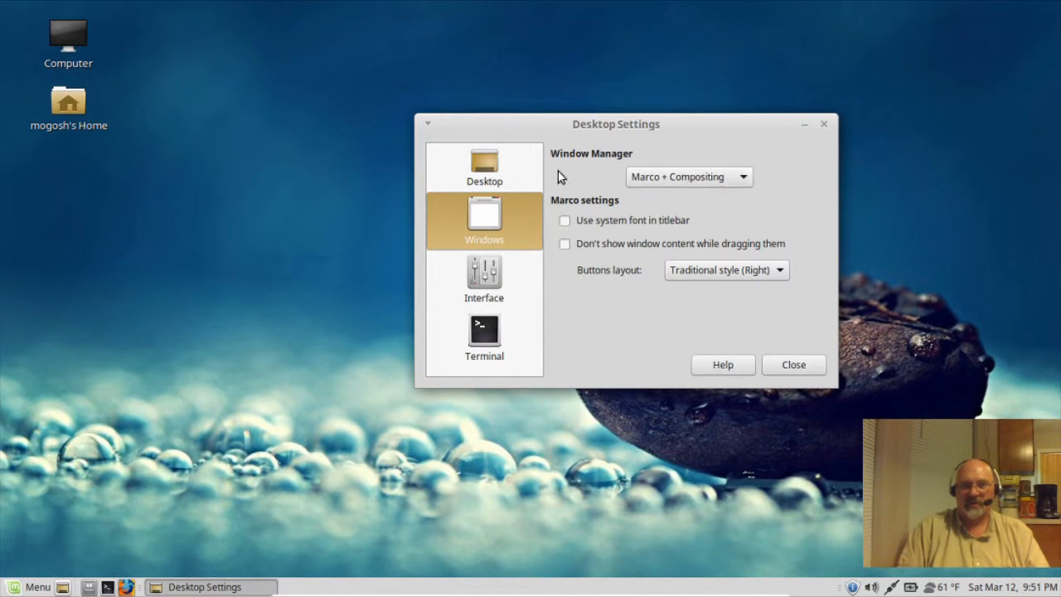
left_click(743, 177)
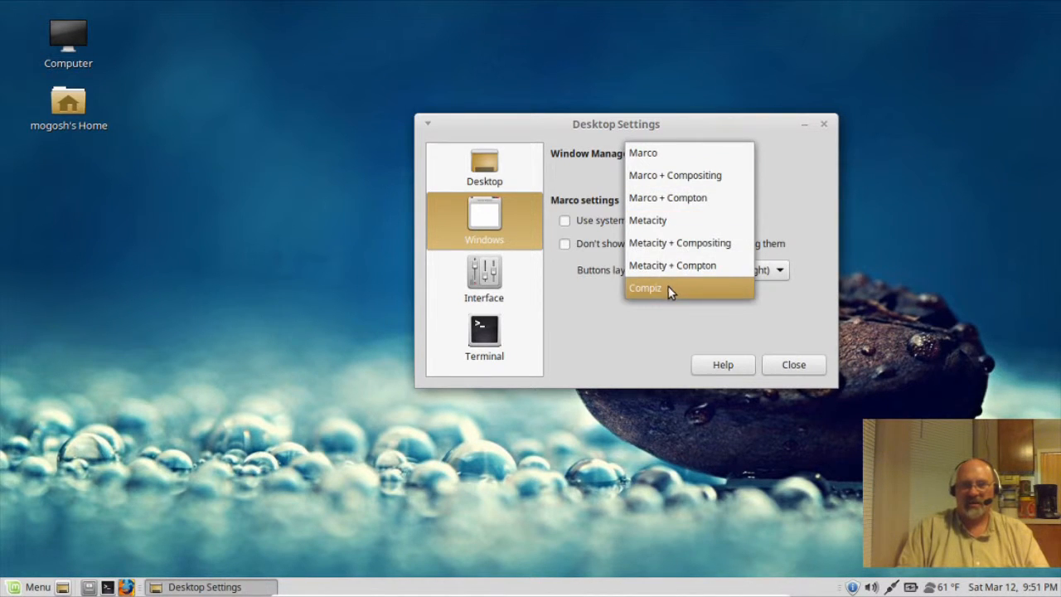
left_click(744, 122)
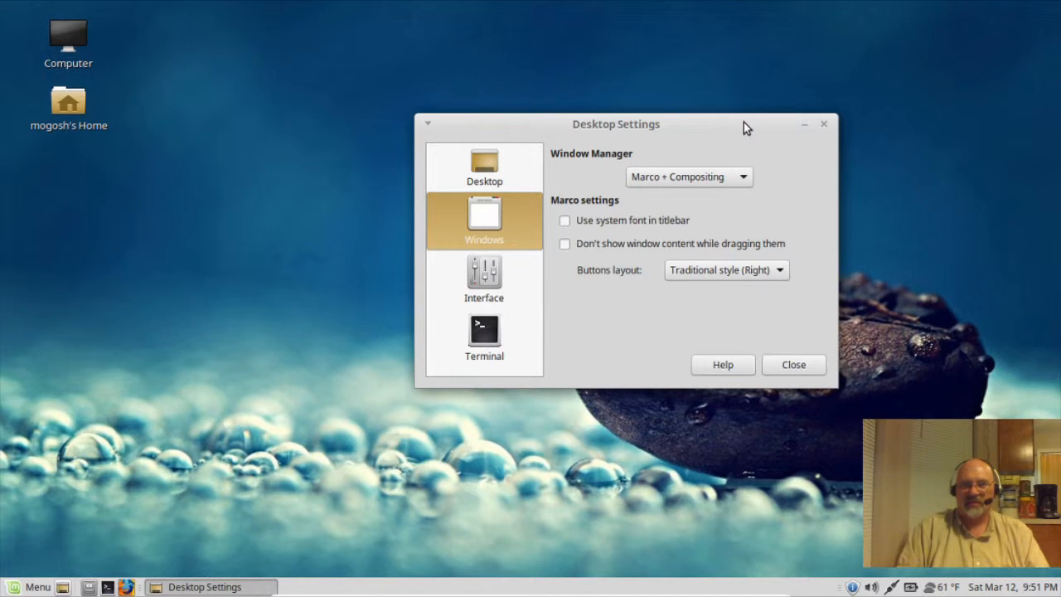
Step: Switch the window manager to Compiz and open Configure Compiz, dismissing its caution warning
left_click_drag(732, 125, 691, 161)
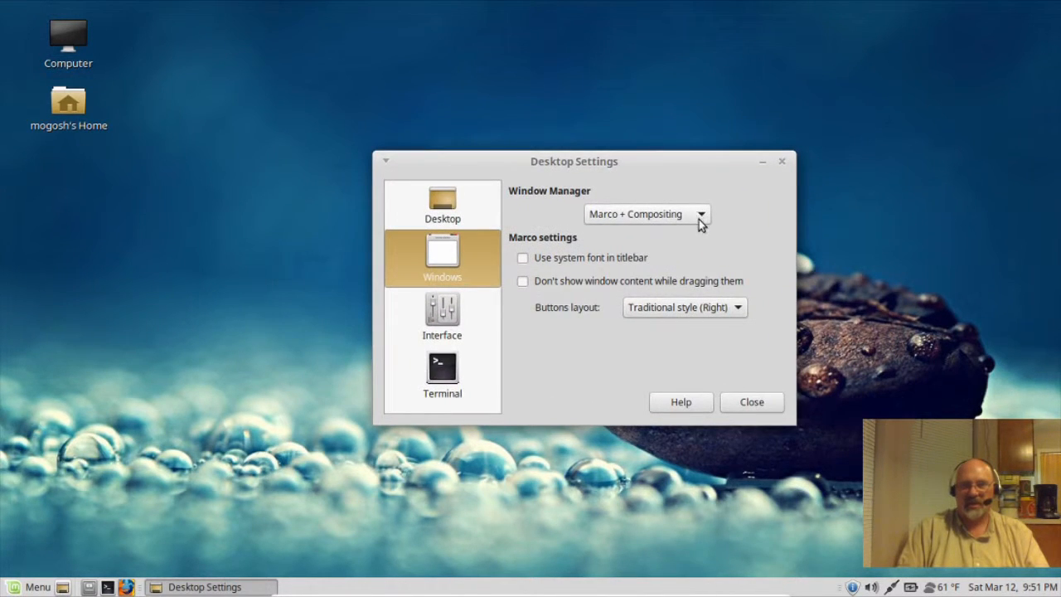
left_click(699, 219)
left_click(632, 327)
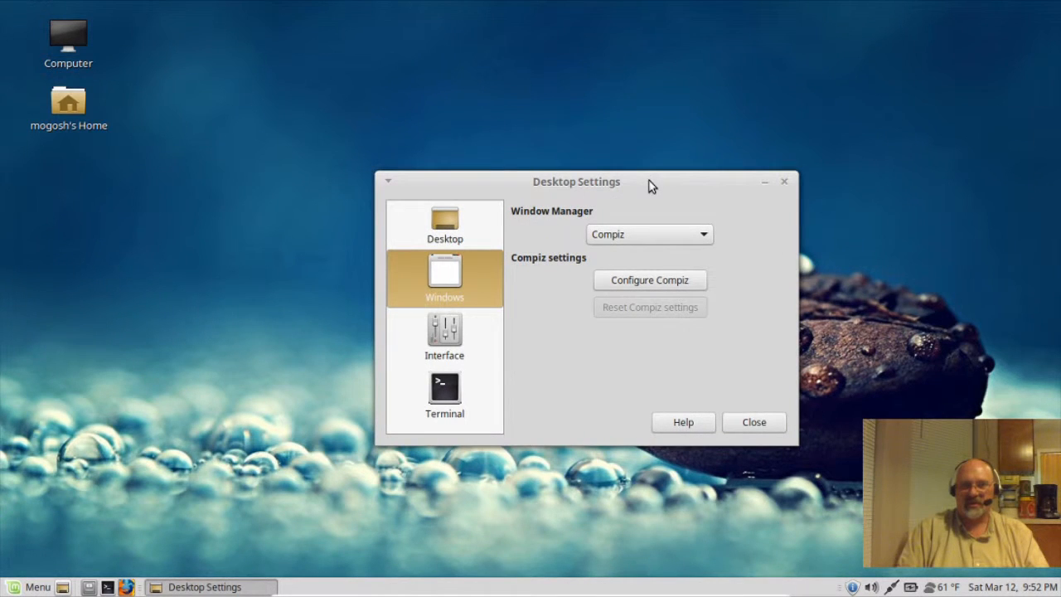
mouse_move(650, 186)
left_mouse_down()
mouse_move(647, 175)
mouse_move(675, 182)
mouse_move(654, 194)
mouse_move(726, 212)
mouse_move(656, 217)
mouse_move(639, 181)
mouse_move(572, 151)
mouse_move(654, 164)
mouse_move(642, 225)
mouse_move(635, 166)
mouse_move(654, 196)
mouse_move(655, 184)
mouse_move(631, 183)
left_mouse_up()
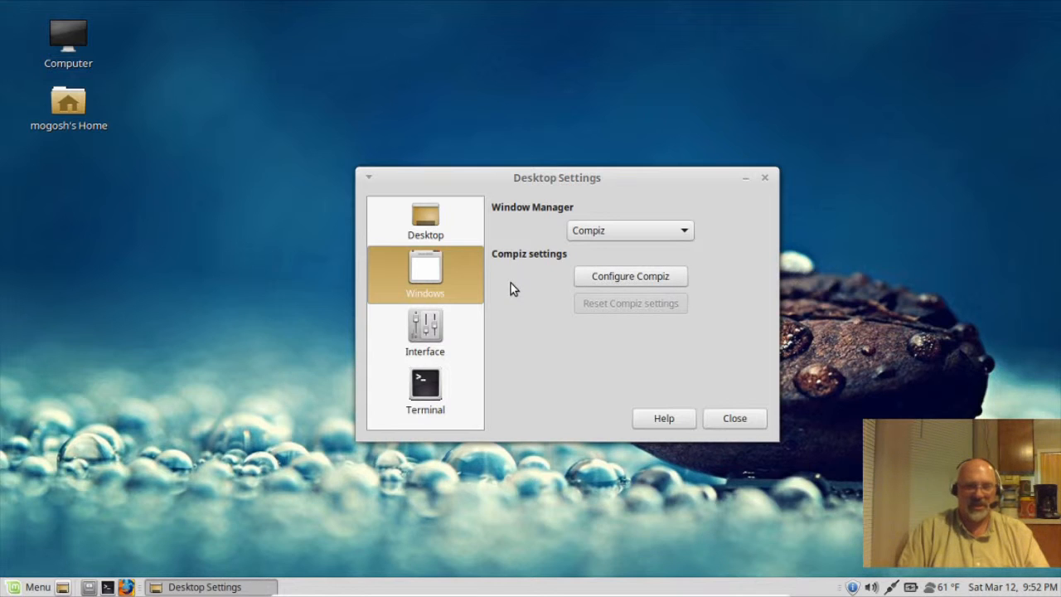
left_click(635, 282)
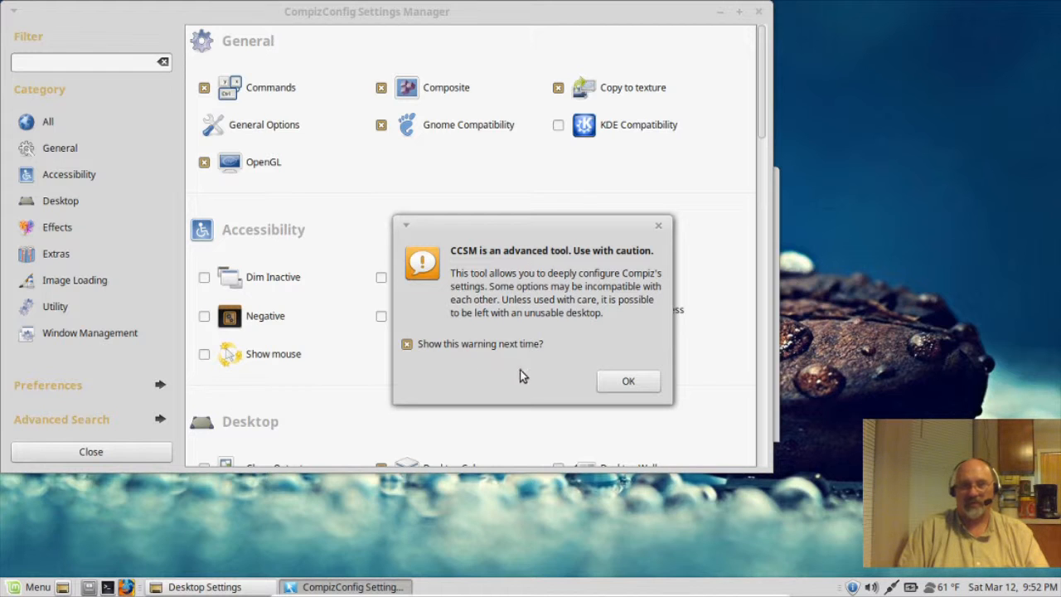
left_click(626, 387)
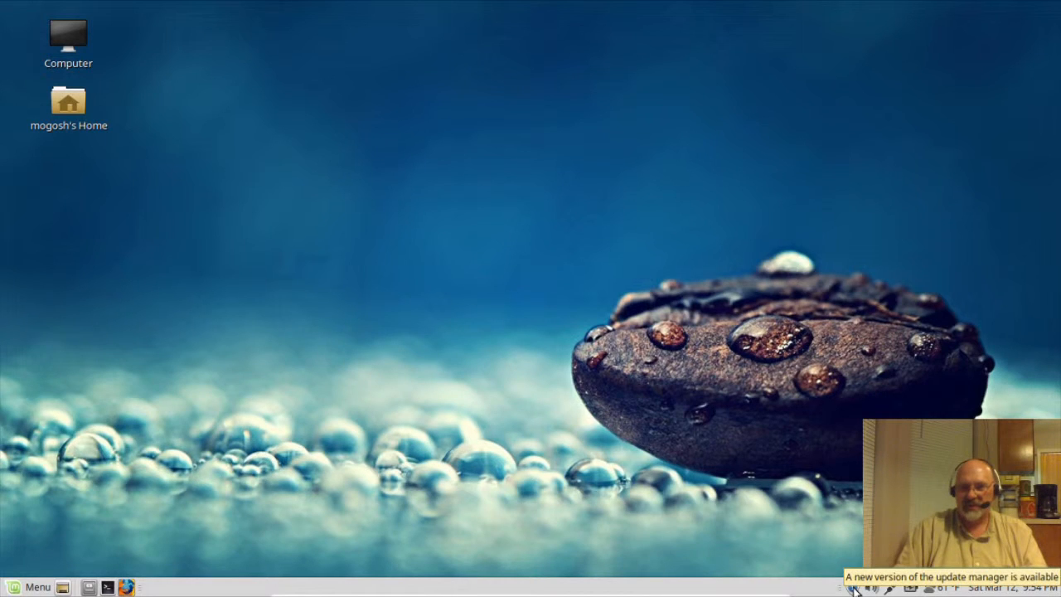
Step: Open Update Manager, accept the local-mirror prompt, and enter the account password for Software Sources
left_click(854, 587)
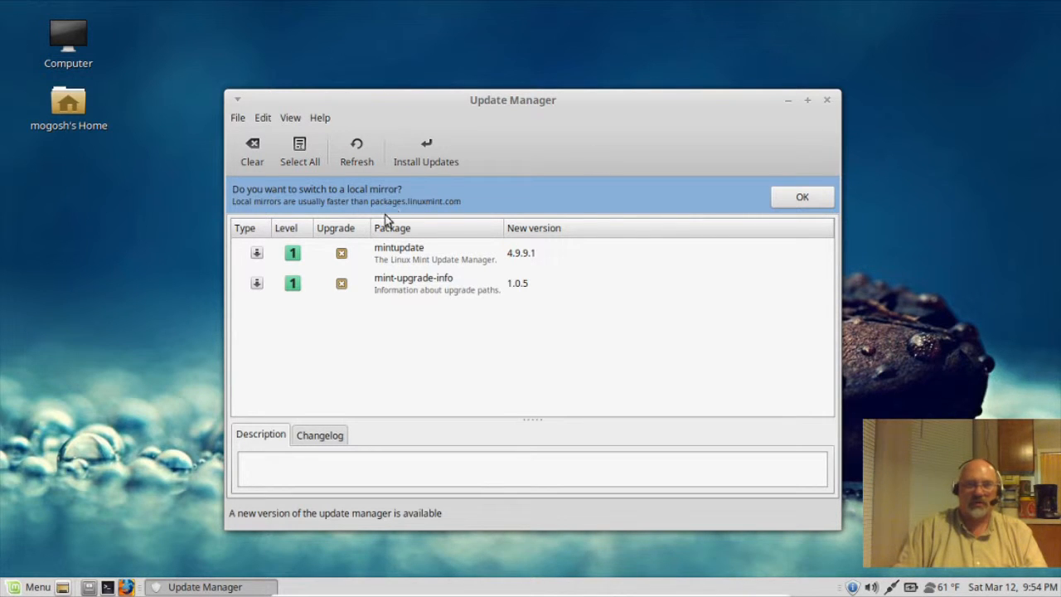
left_click(792, 201)
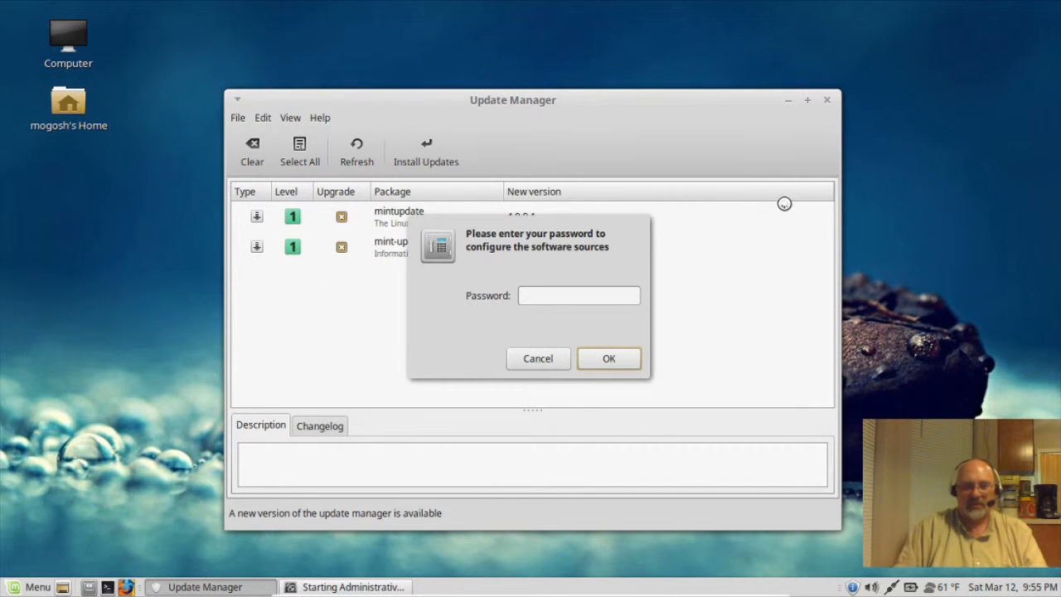
type("***")
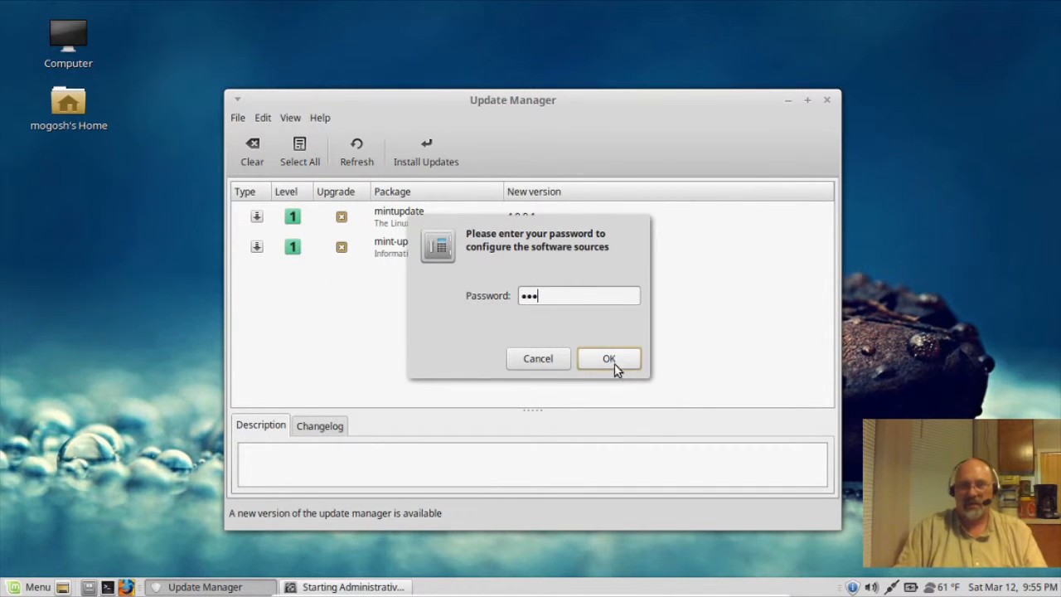
left_click(608, 358)
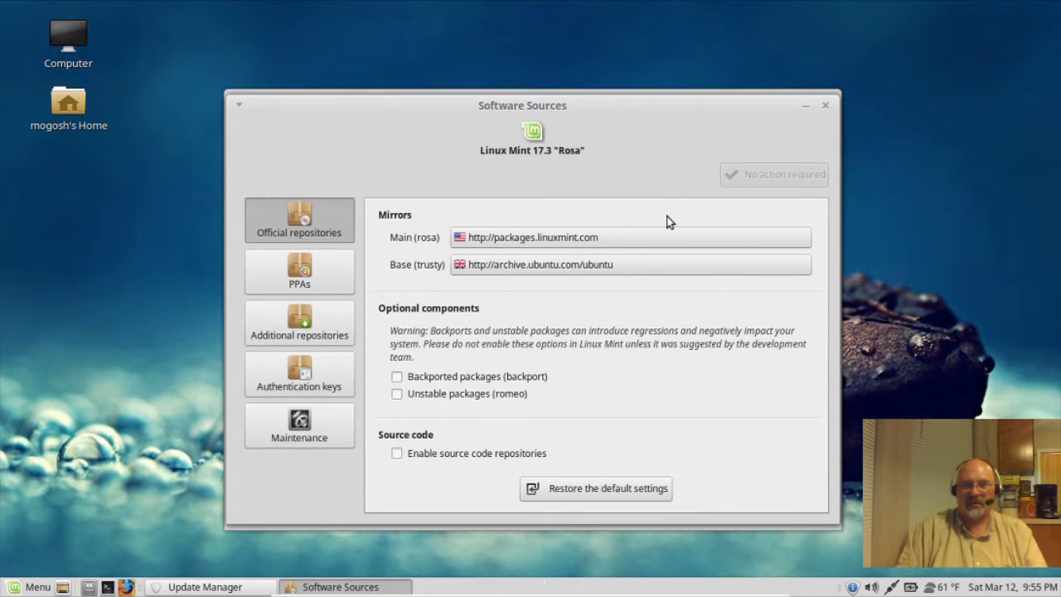
Step: Set the Main (rosa) mirror to University of Oklahoma (reflection.oss.ou.edu) and apply it
left_click(657, 234)
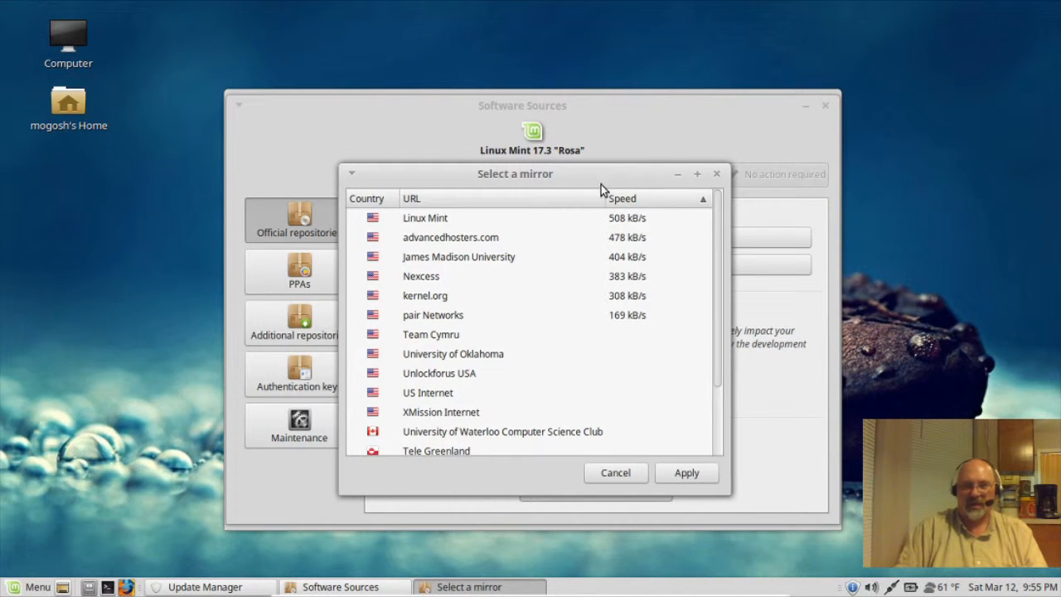
left_click_drag(717, 261, 718, 433)
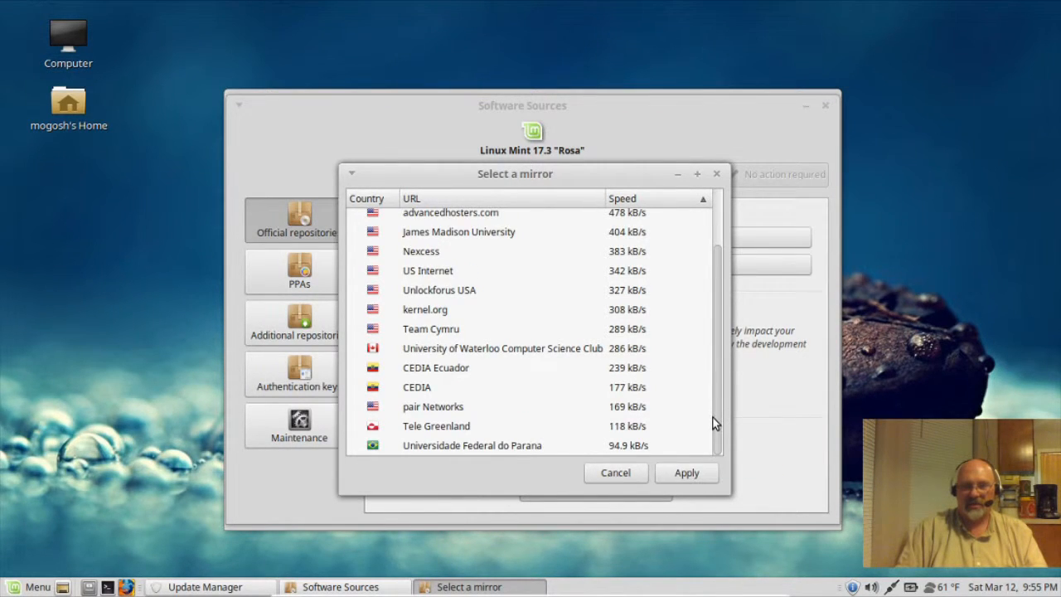
left_click_drag(718, 428, 730, 315)
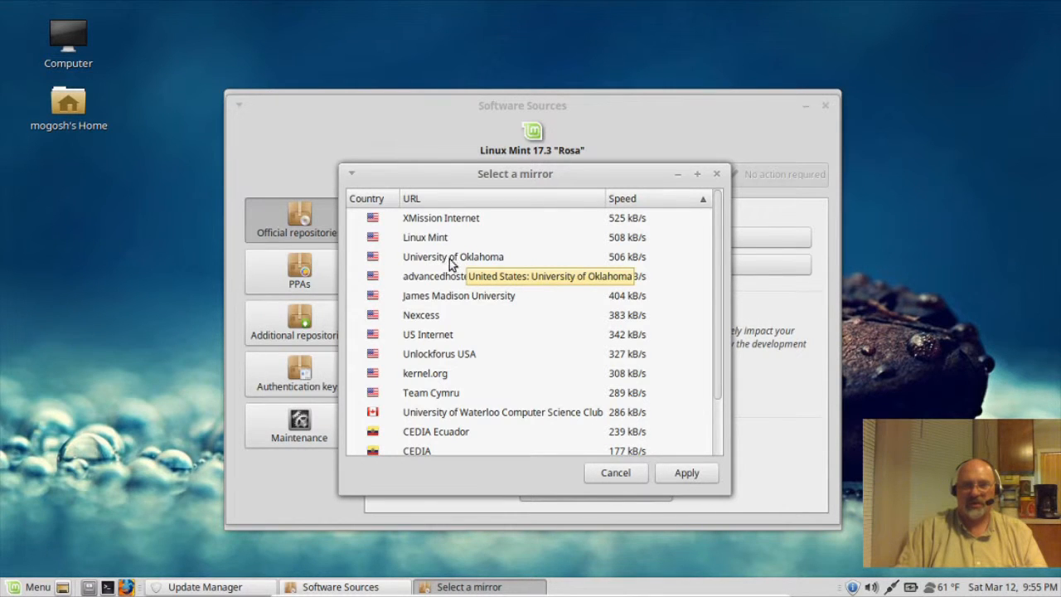
left_click(482, 259)
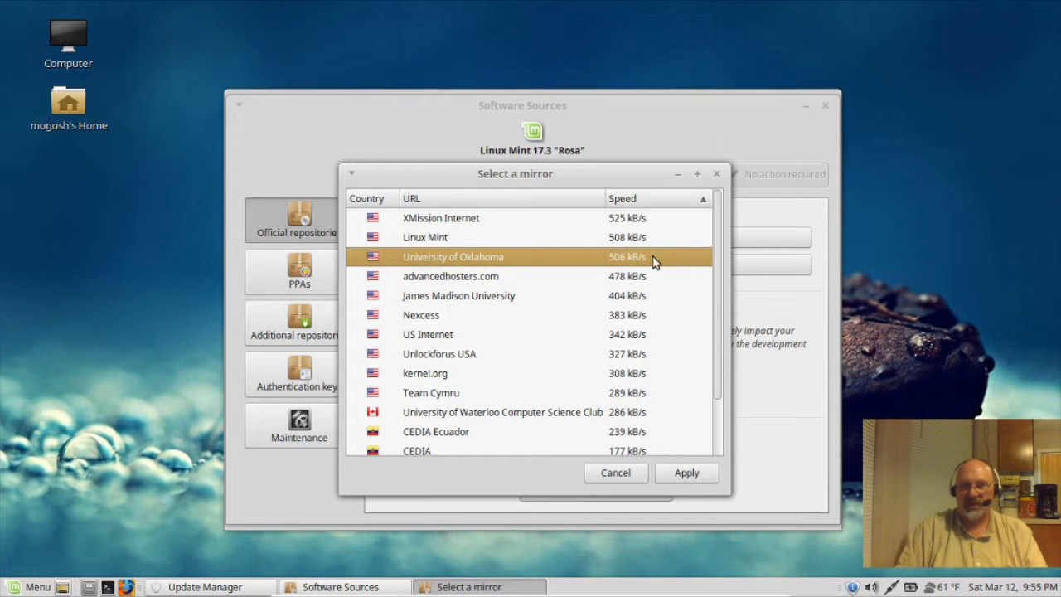
left_click(682, 473)
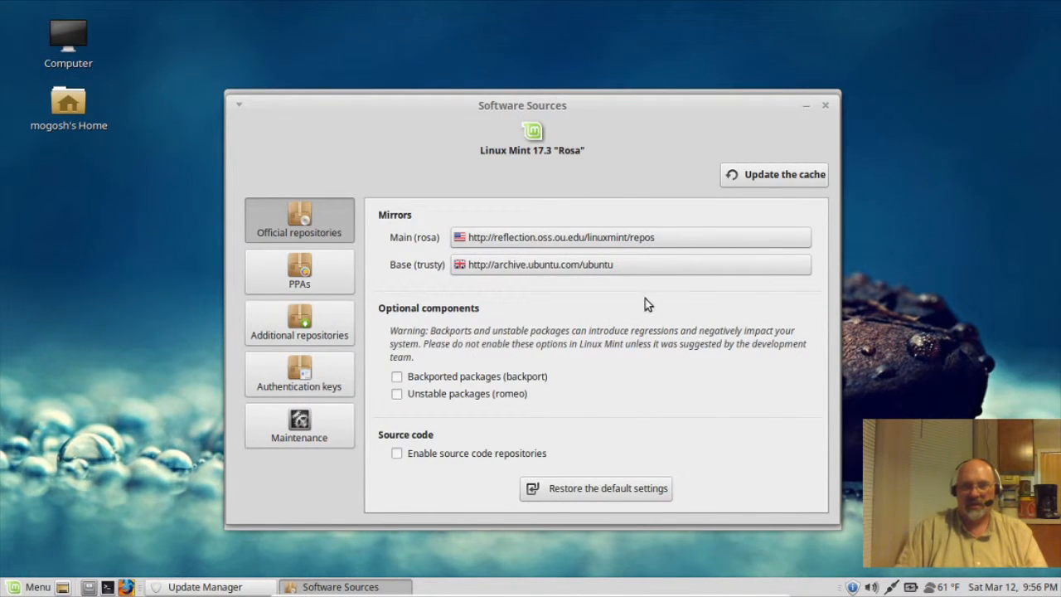
Step: Set the Base (trusty) mirror to mirror.cs.umn.edu, apply it, and update the package cache
left_click(632, 267)
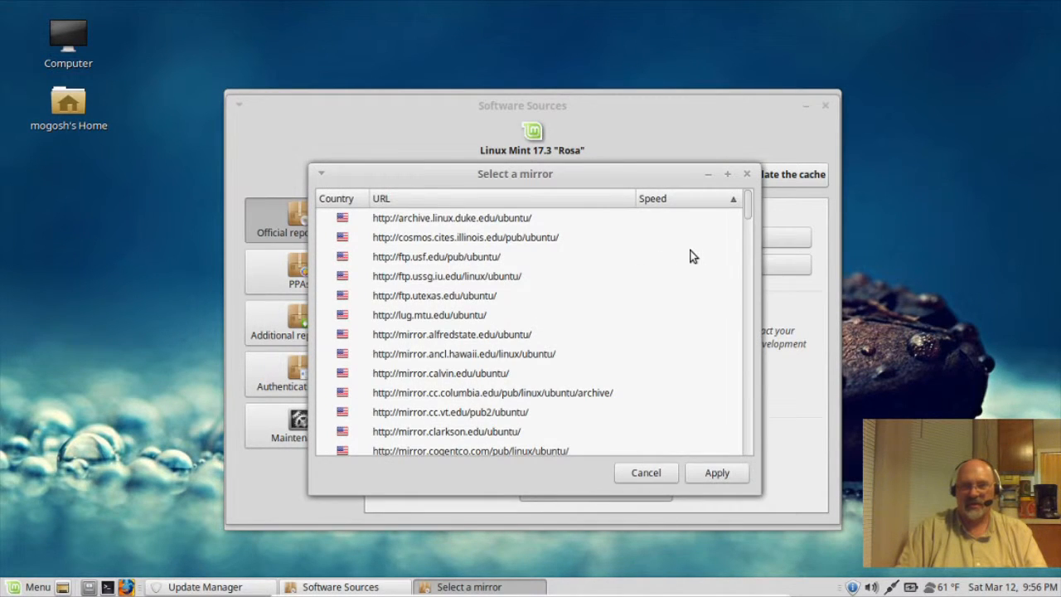
scroll(748, 246, "down", 10)
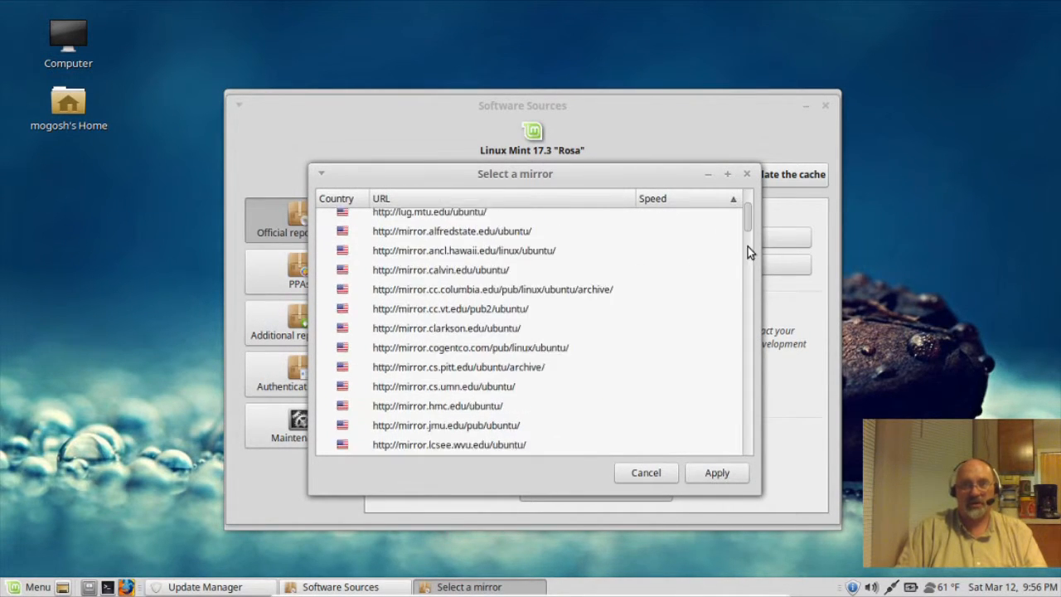
scroll(742, 375, "down", 10)
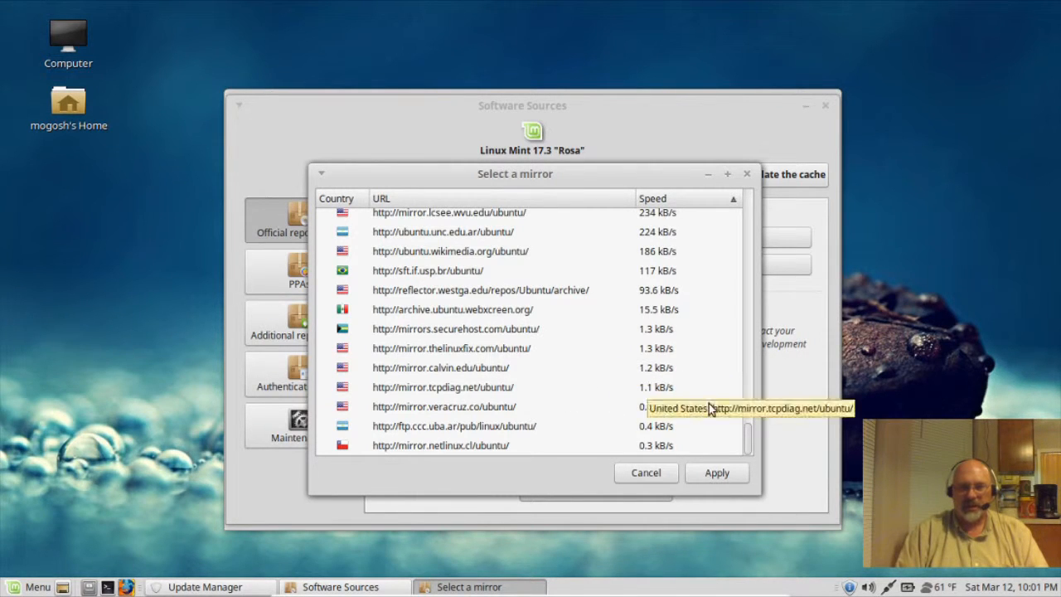
left_click_drag(748, 445, 754, 181)
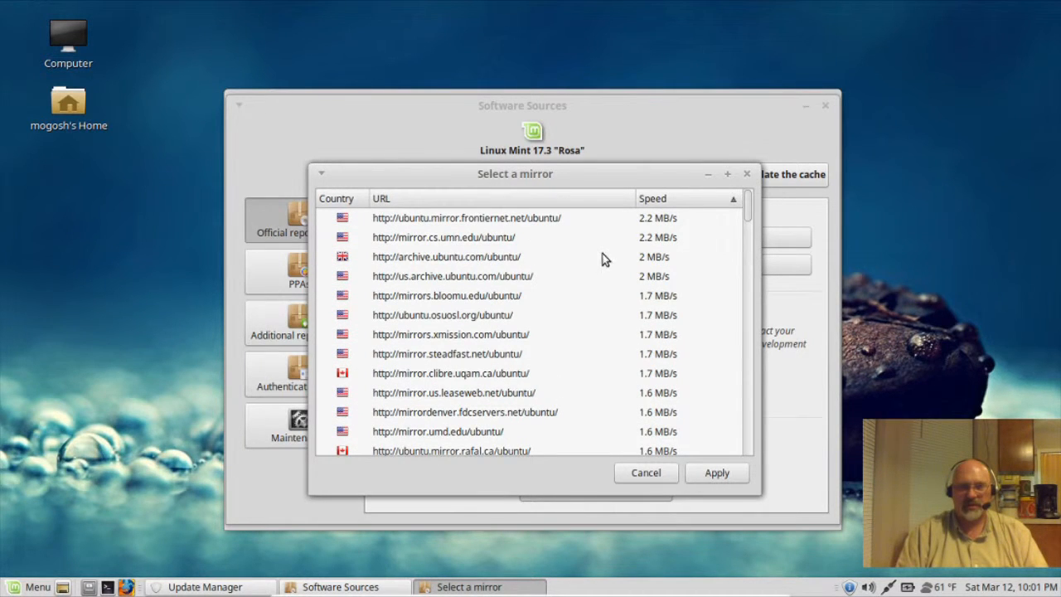
left_click(455, 238)
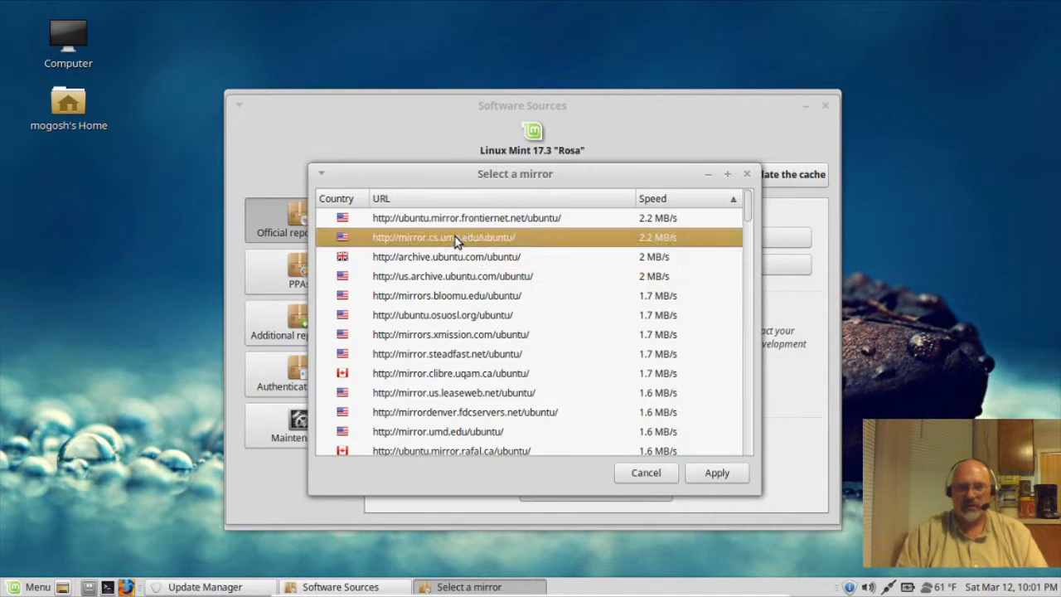
left_click(711, 474)
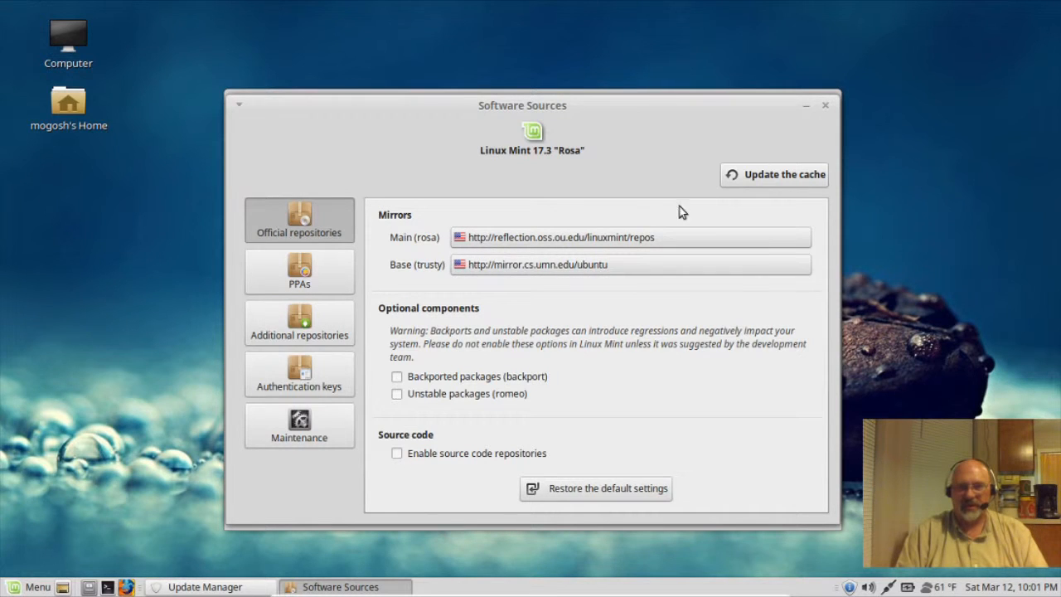
left_click(761, 172)
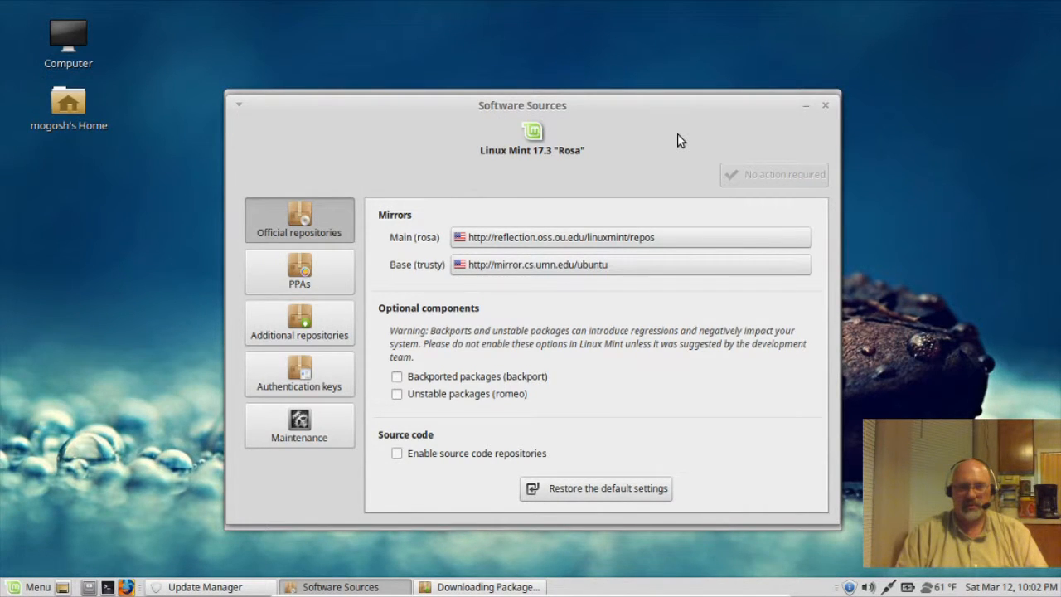
Step: Close Software Sources and install the two pending Update Manager updates, authenticating with the user password
left_click(825, 105)
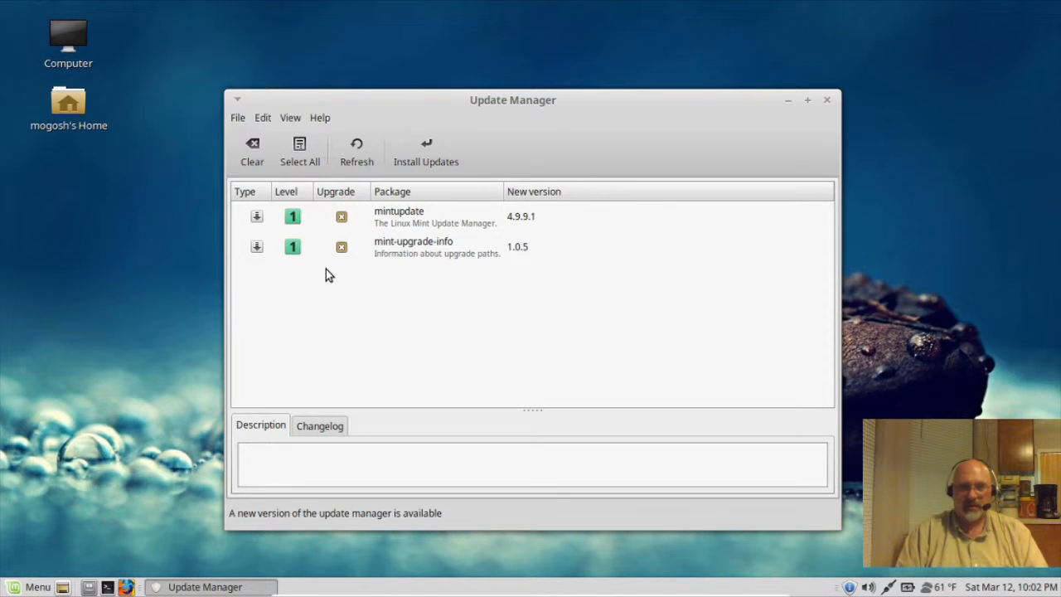
left_click(422, 147)
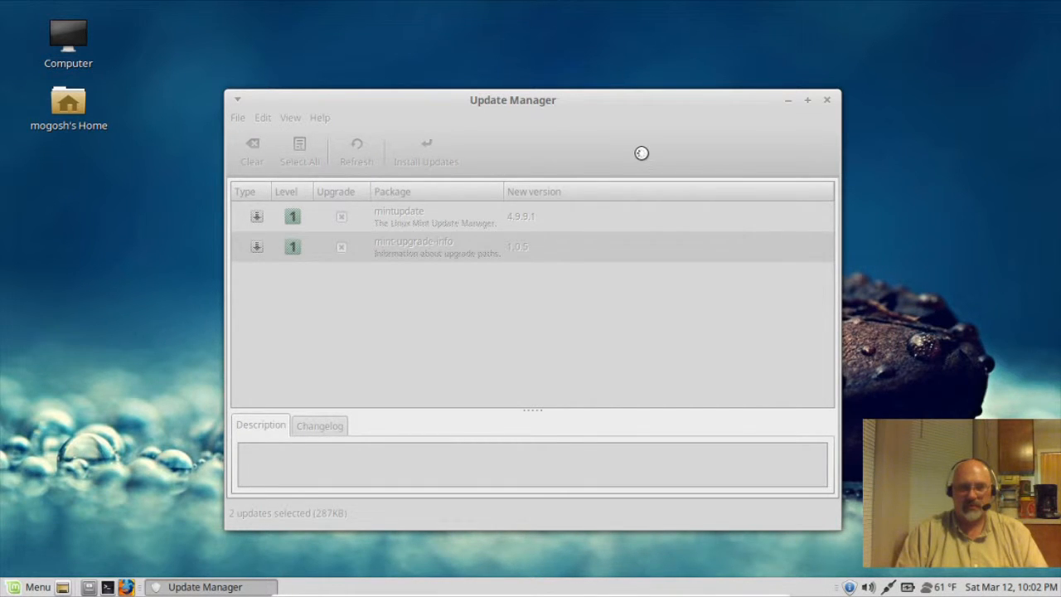
type("•••")
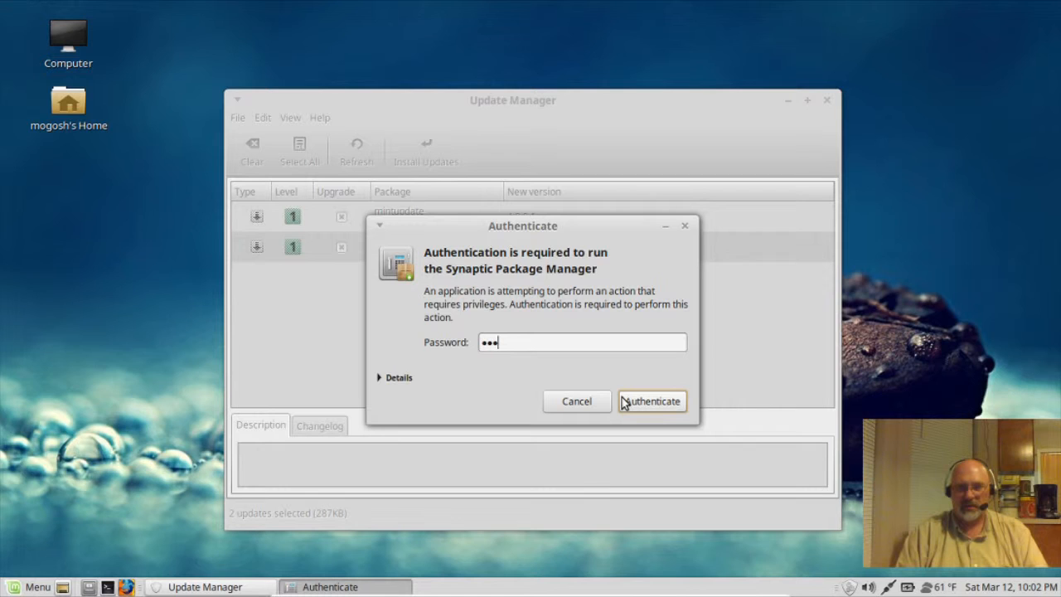
left_click(625, 401)
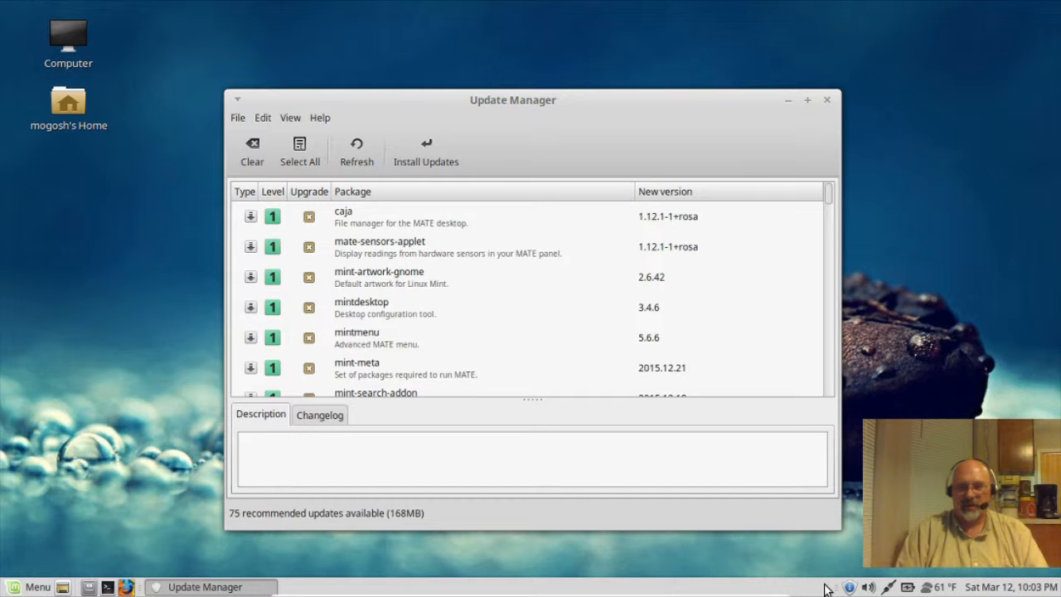
mouse_move(850, 588)
Step: Install all 75 recommended updates, entering the user password to authenticate
left_click(427, 160)
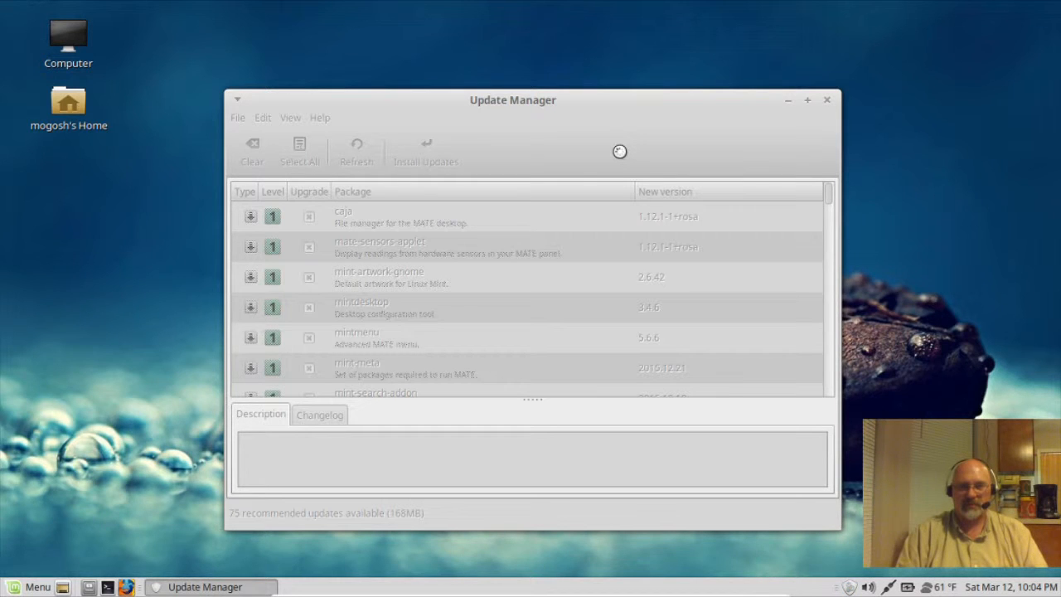
type("••")
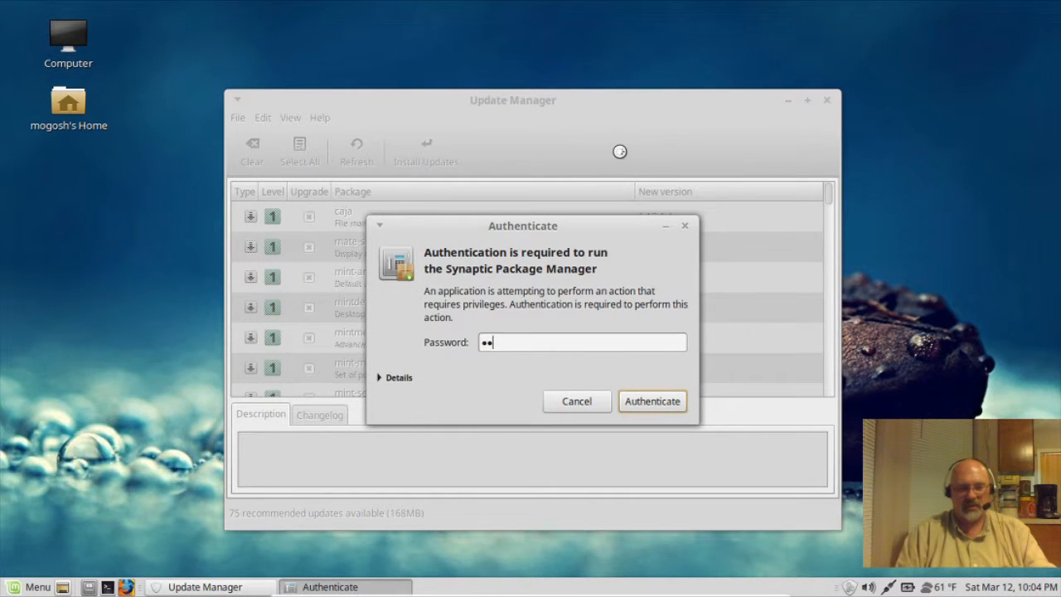
type("•")
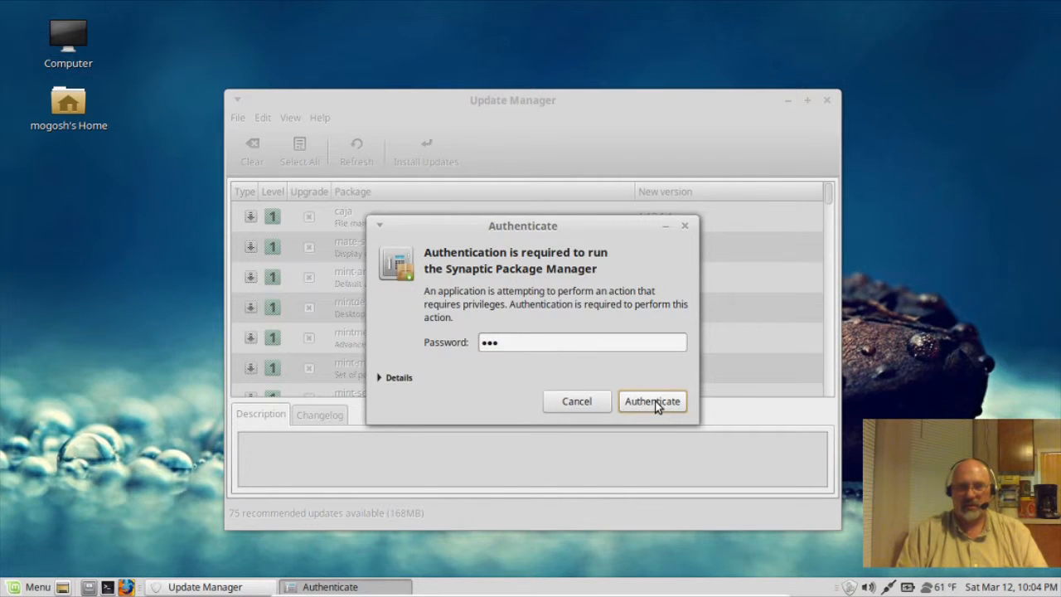
left_click(653, 402)
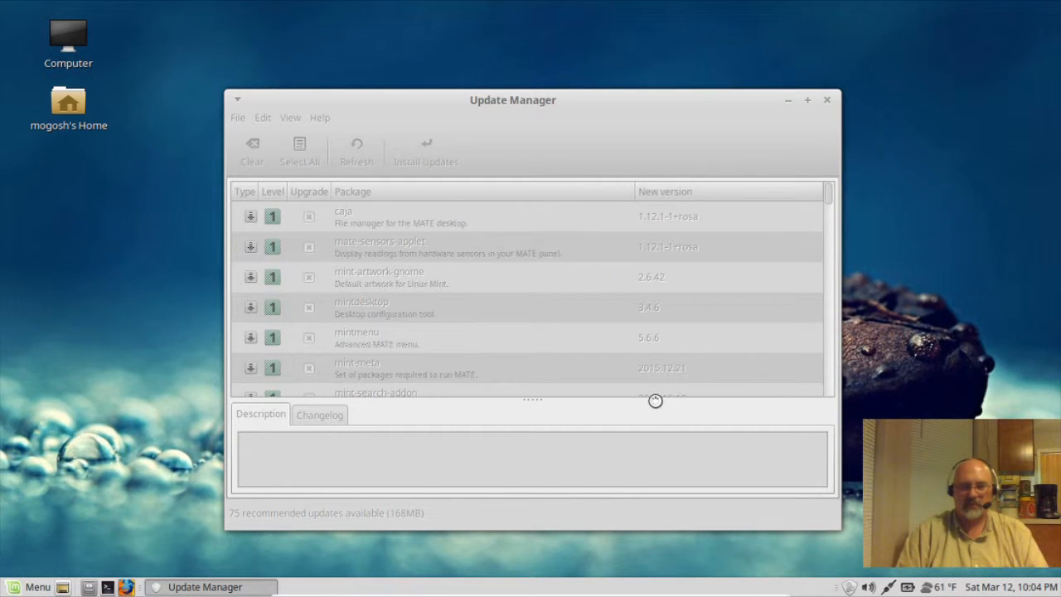
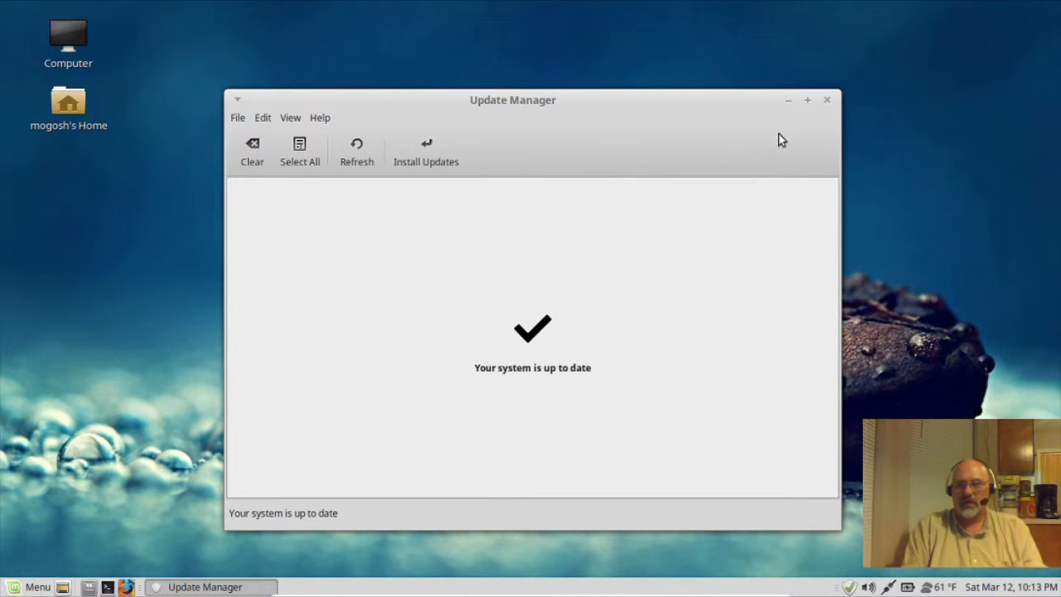
Step: Close the Update Manager window now that it reports the system is up to date
left_click(827, 102)
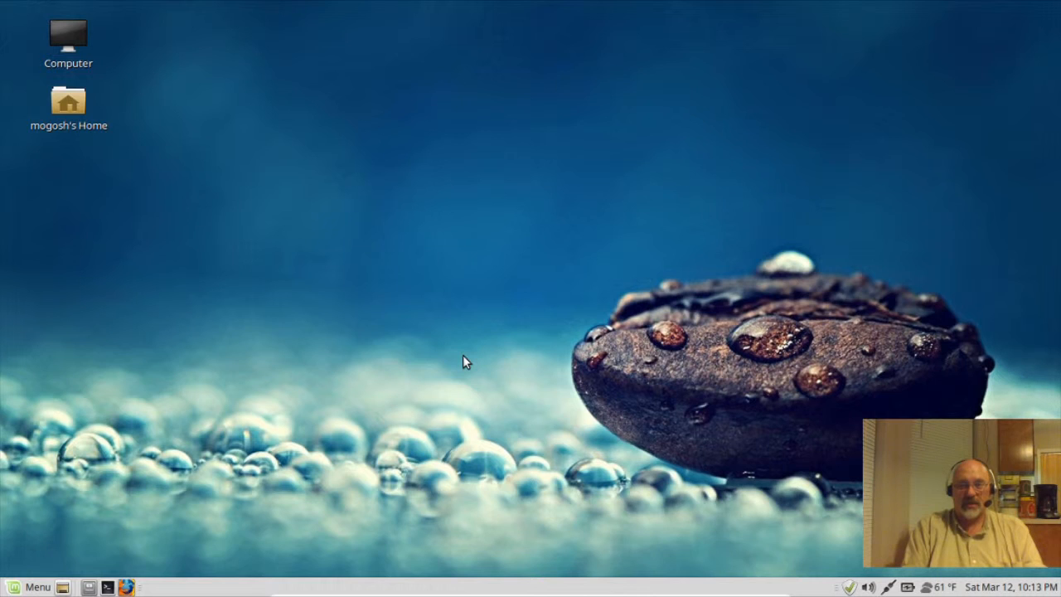
Step: Shut down the Linux Mint 17.3 Mate guest from the Mint Menu's Quit option
left_click(23, 588)
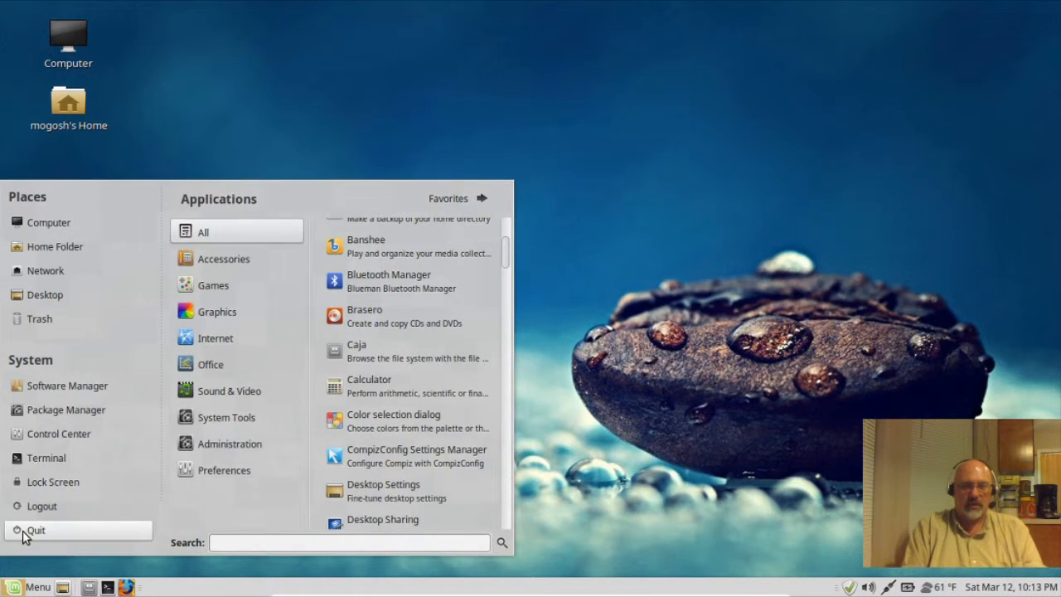
left_click(23, 530)
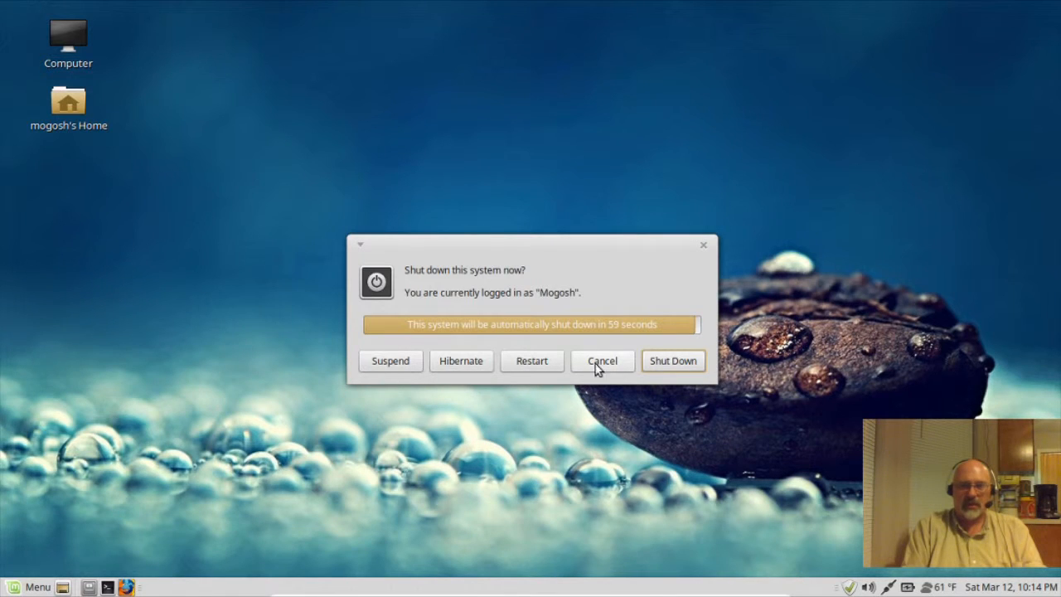
left_click(676, 359)
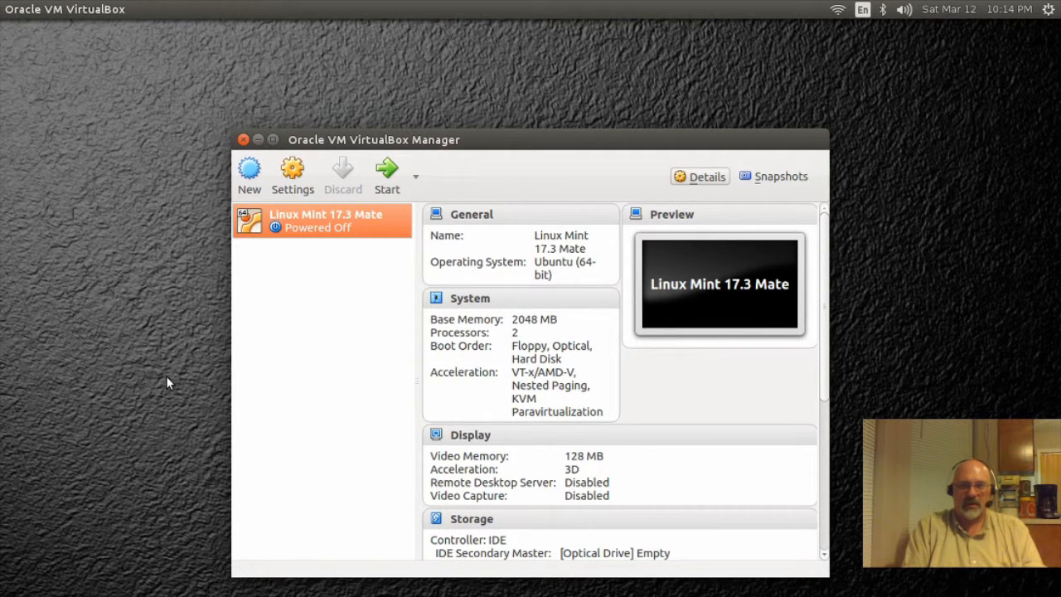
Step: Close the VirtualBox Manager window with the Linux Mint VM powered off
left_click(243, 140)
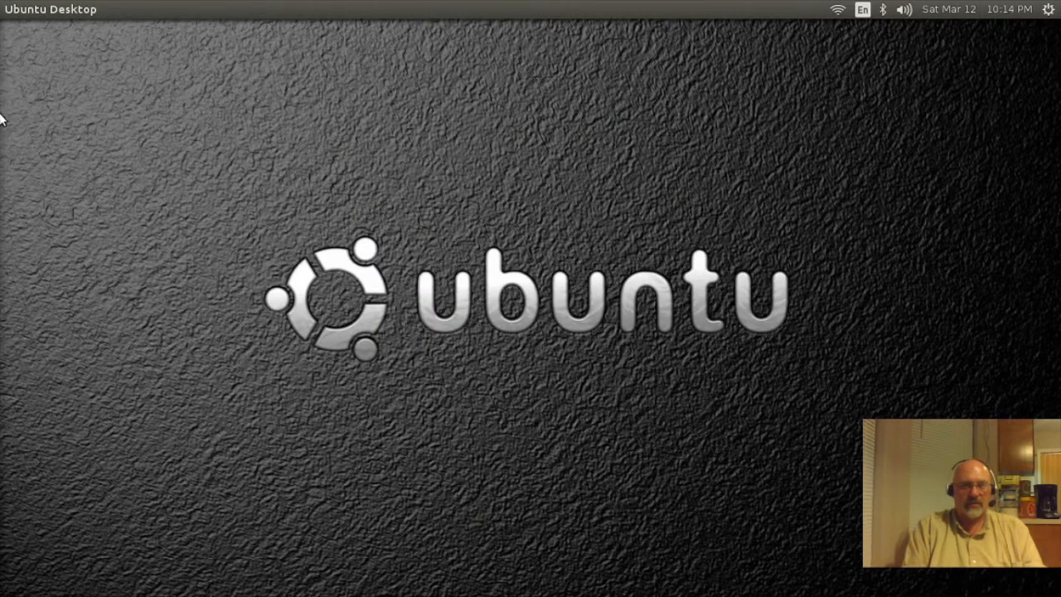
mouse_move(2, 191)
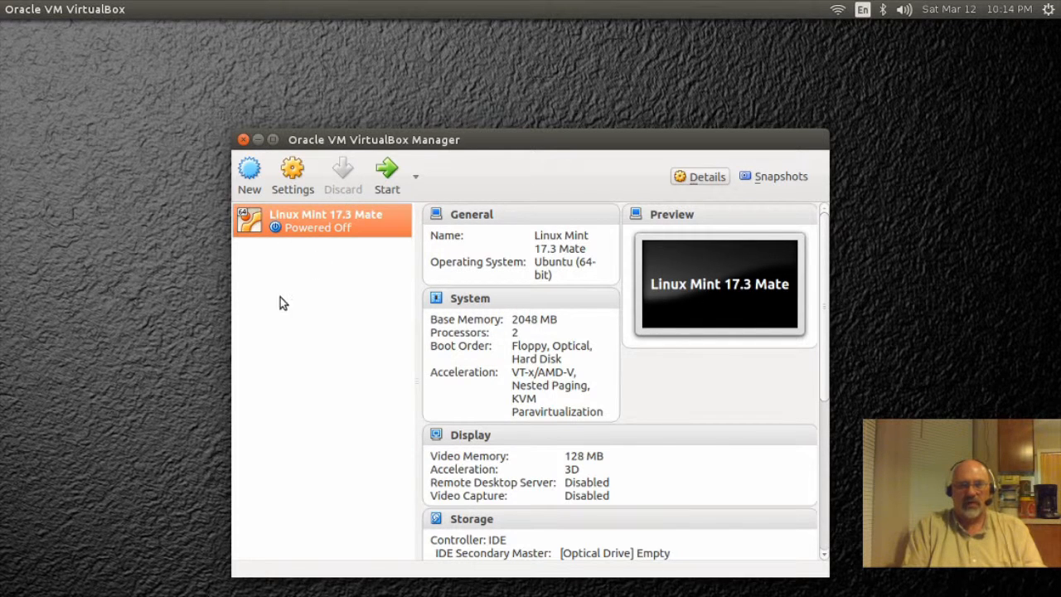
left_click(243, 140)
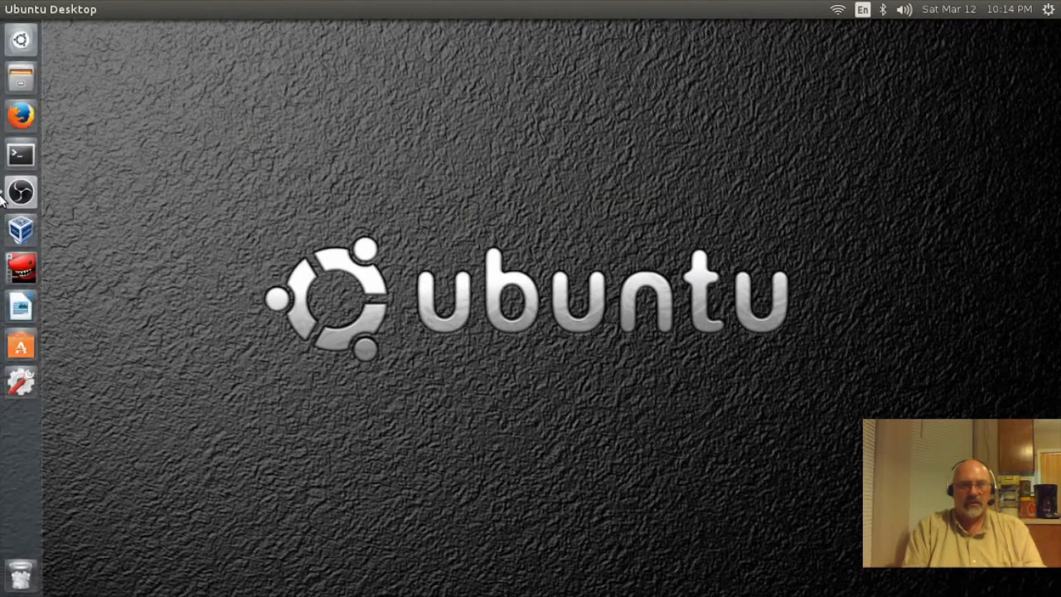
Step: Launch Firefox from the Unity launcher and browse the YouTube home page
left_click(21, 115)
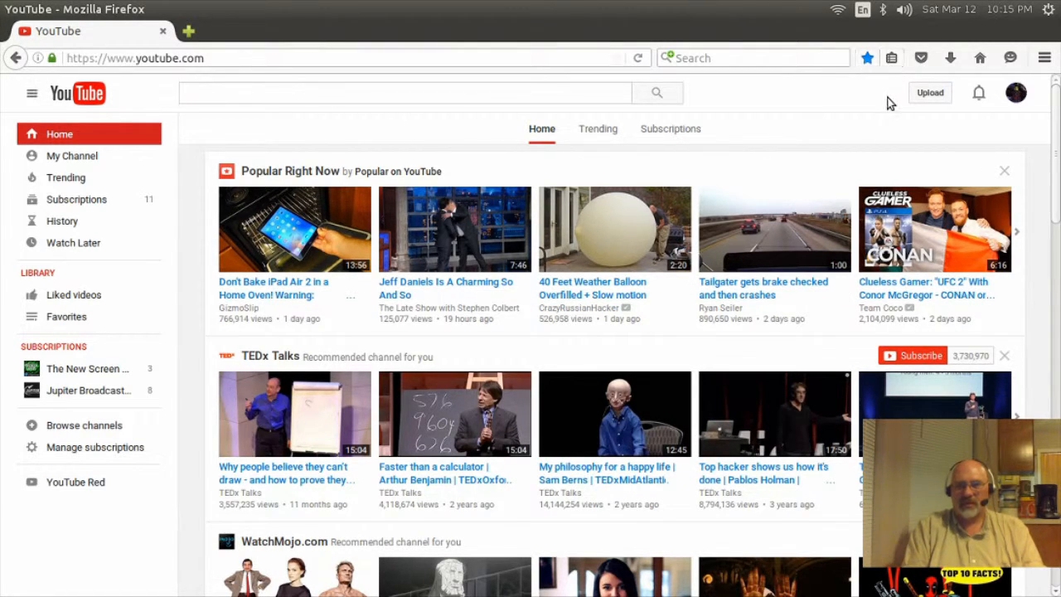
scroll(888, 112, "down", 1)
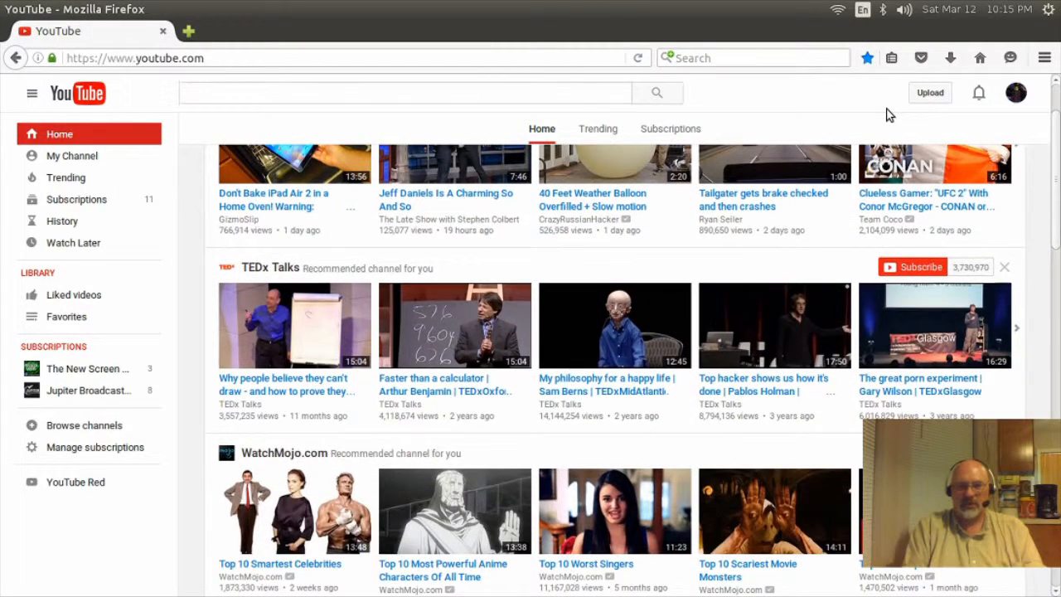
scroll(889, 108, "up", 1)
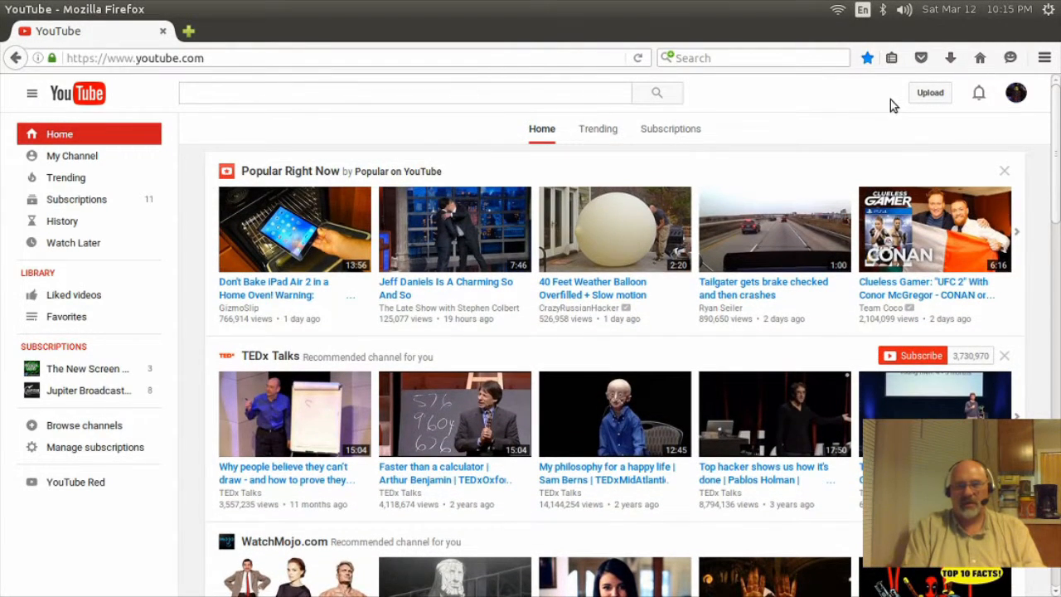